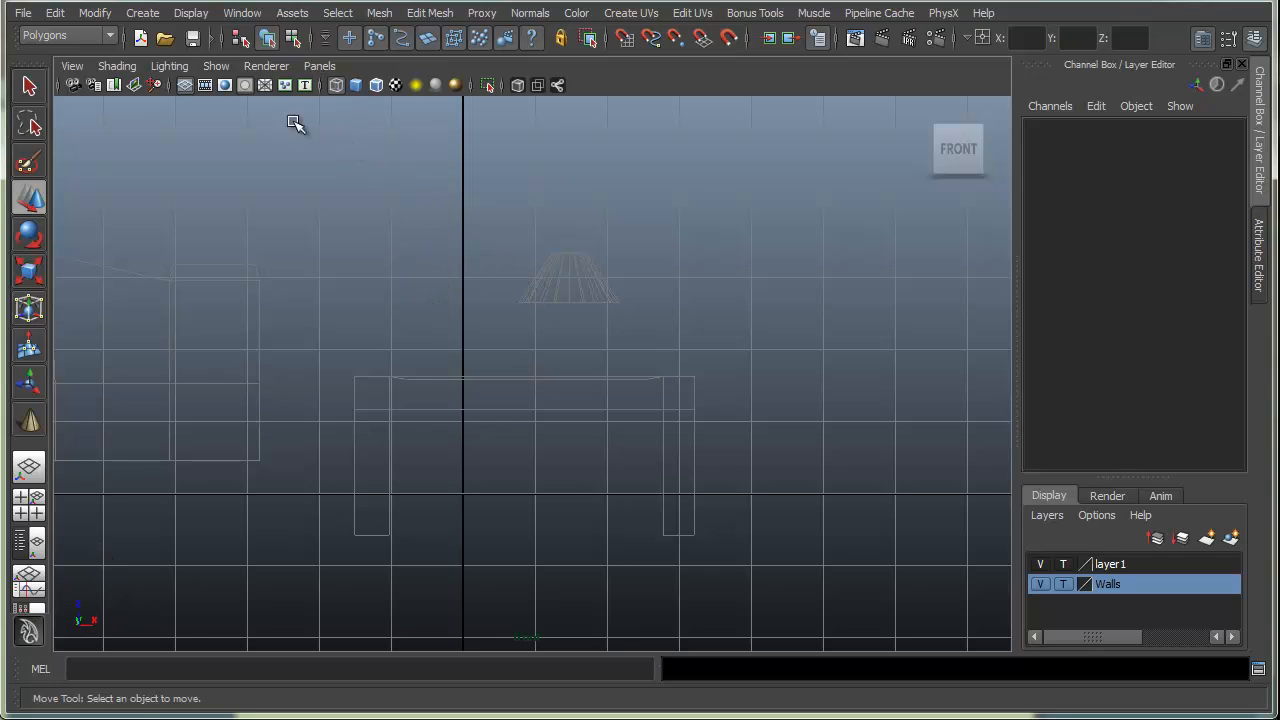
Start a CV curve on the vertical axis, snapping its first point to the grid, and outline the wide base up to the narrow neck.
click(92, 16)
click(92, 16)
click(142, 13)
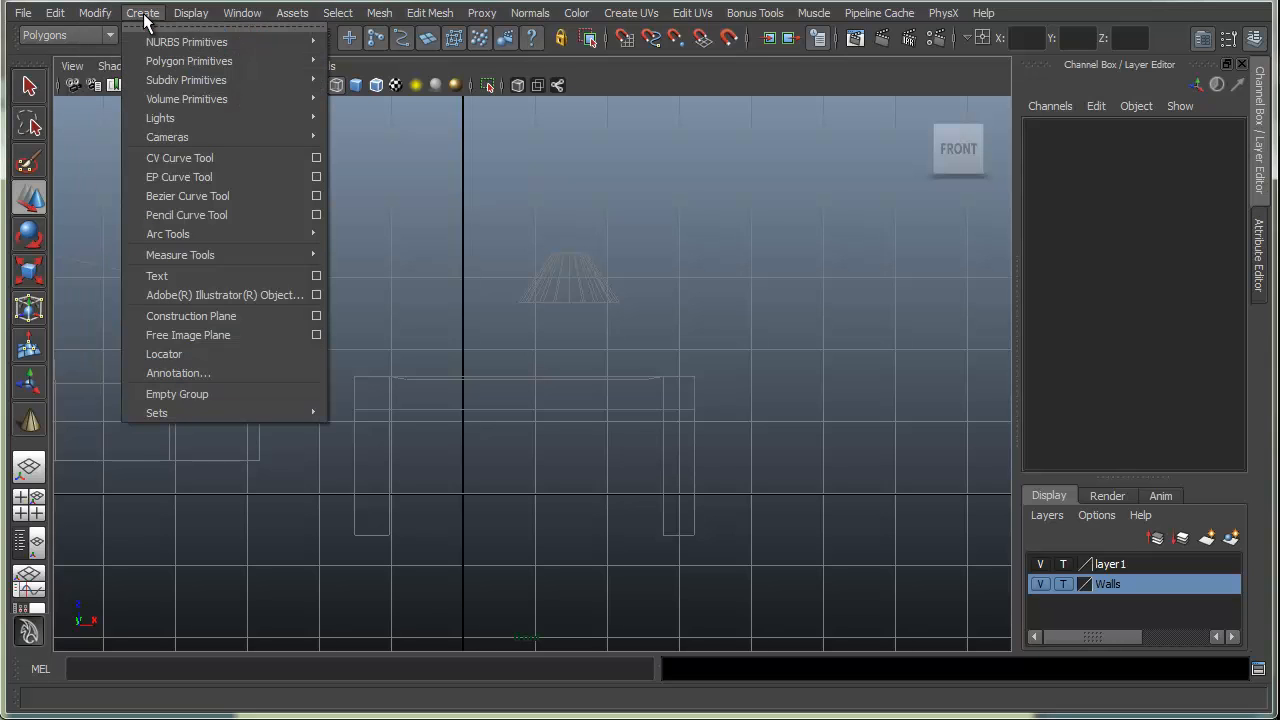
click(175, 160)
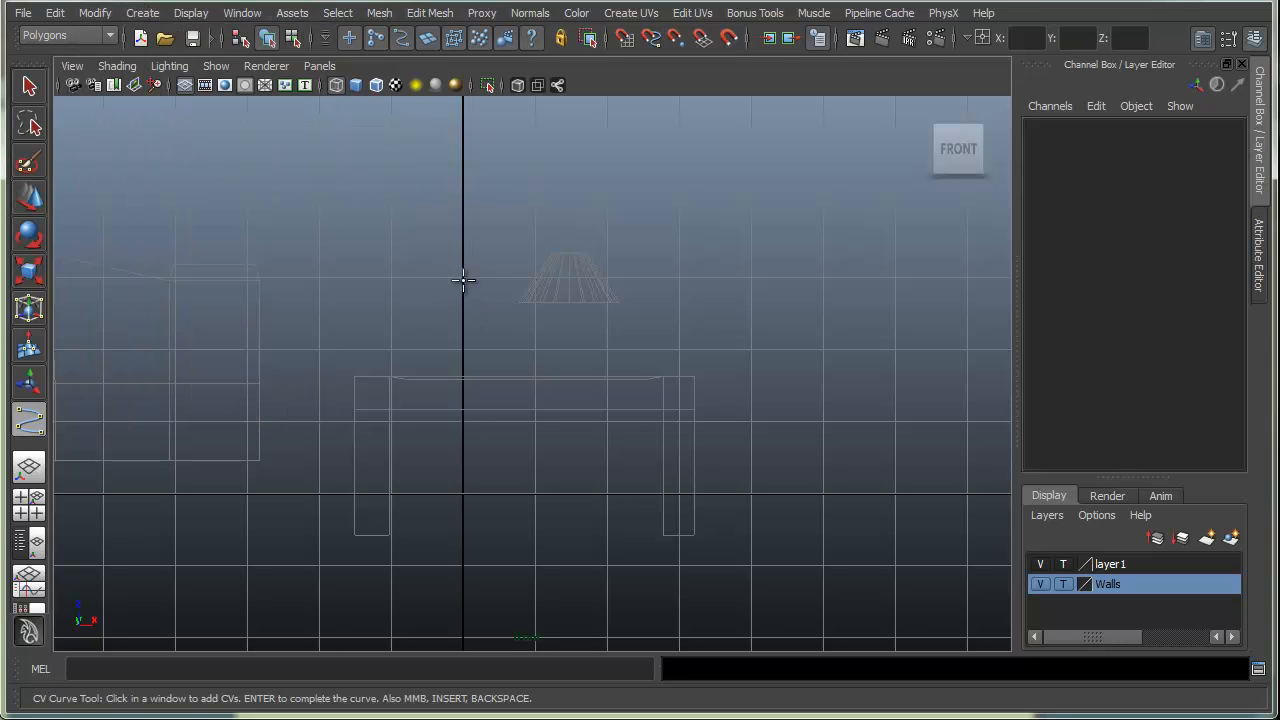
key(x)
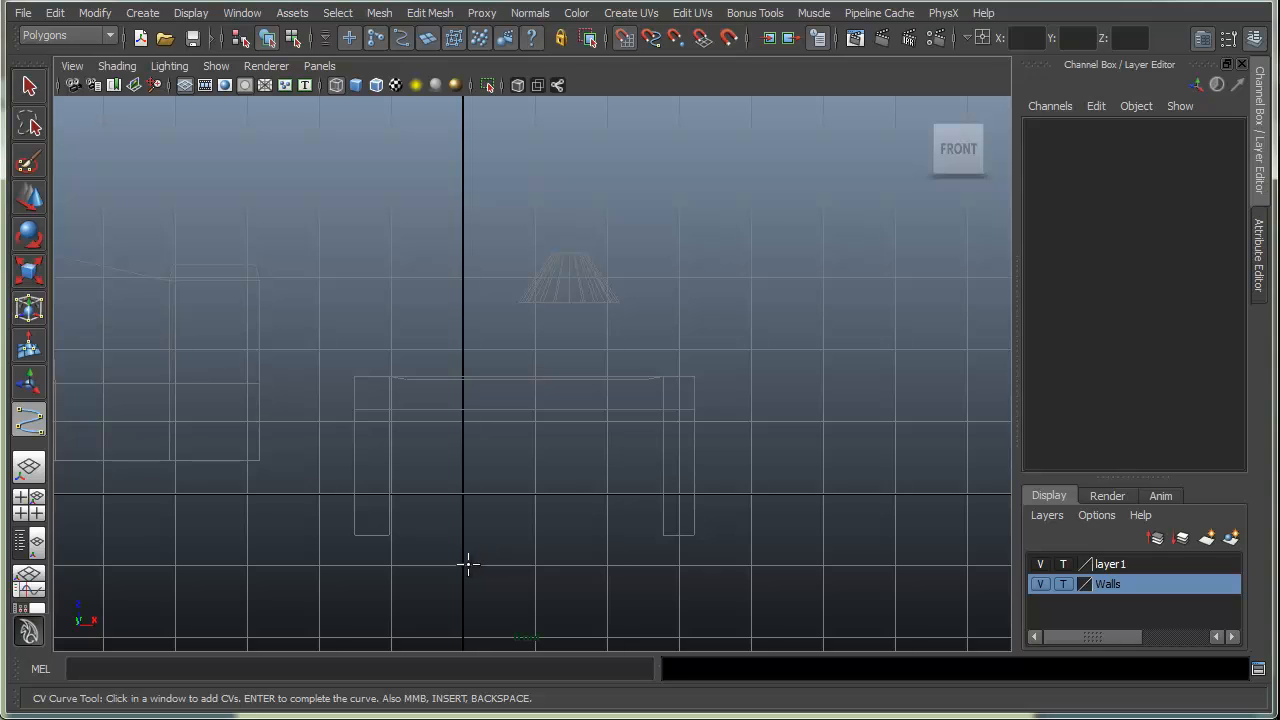
click(466, 568)
click(535, 566)
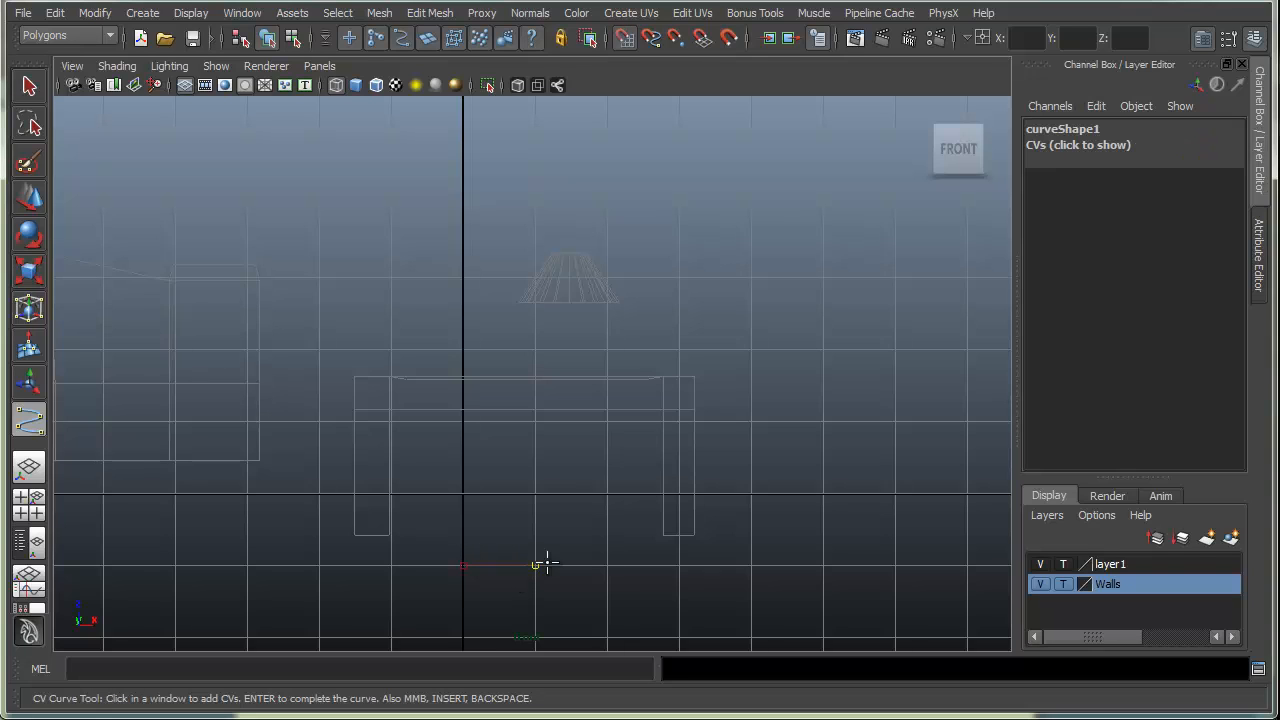
click(607, 566)
click(618, 549)
click(584, 531)
click(538, 530)
click(484, 511)
click(485, 483)
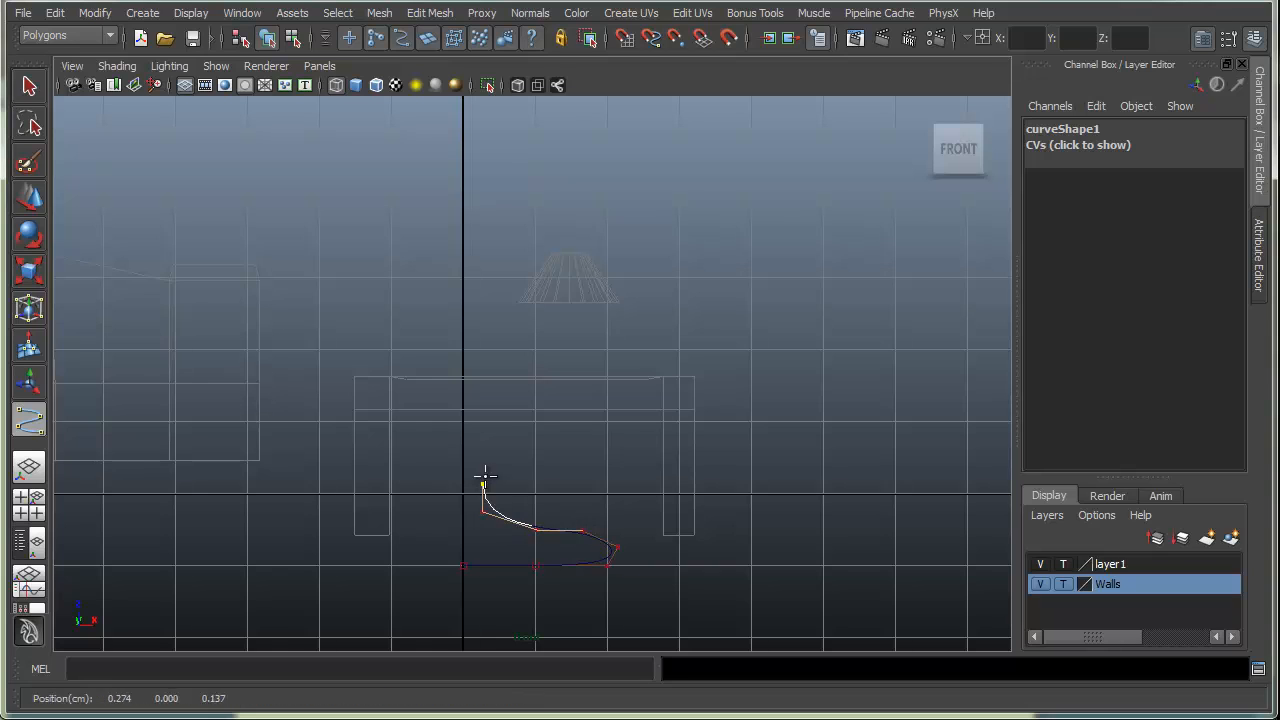
Continue the CV curve upward beside the vertical axis, alternating bulges and narrow necks to shape the stem.
click(506, 457)
click(494, 431)
click(481, 416)
click(519, 385)
click(534, 365)
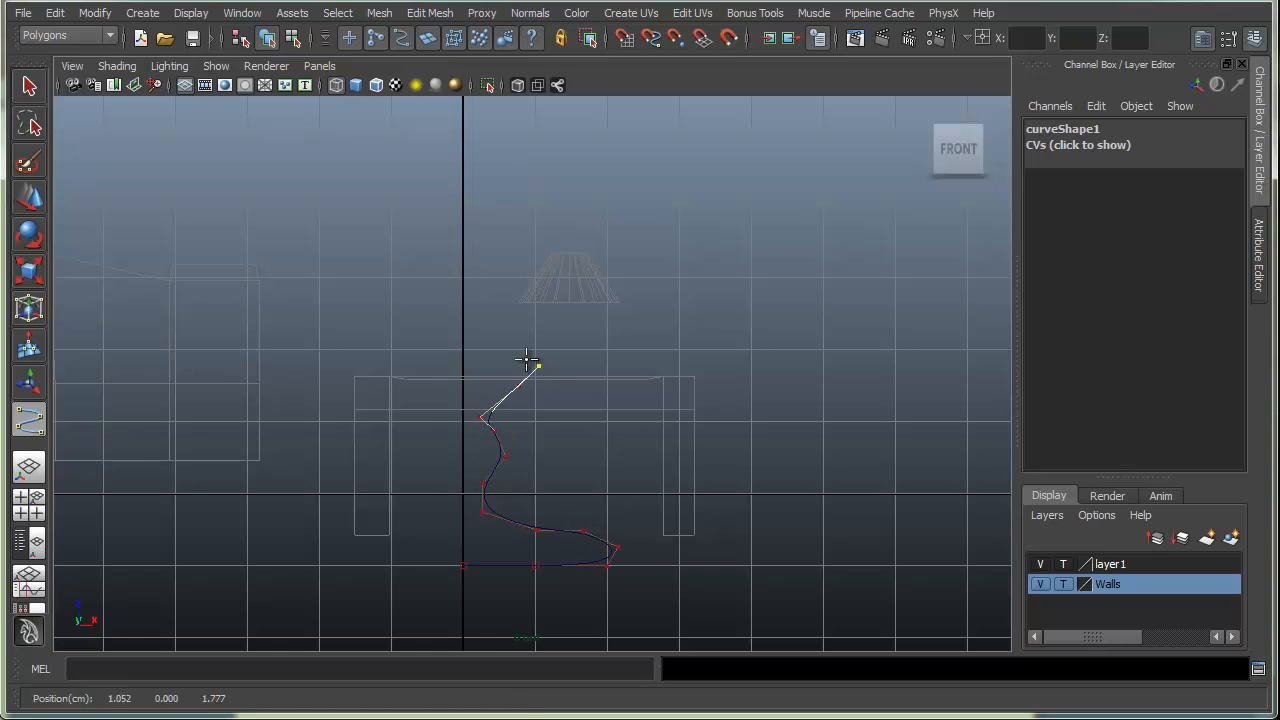
click(500, 344)
click(481, 315)
click(505, 283)
click(516, 272)
click(496, 245)
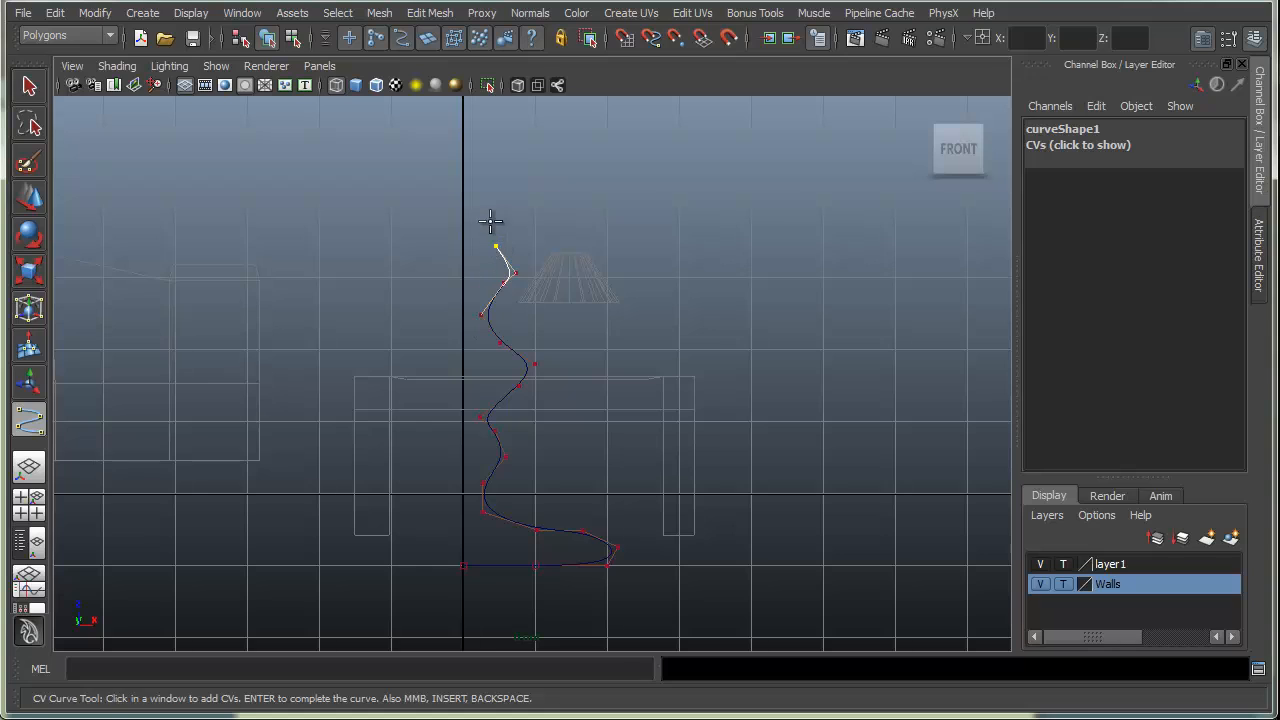
Finish the profile curve with a rounded cup at the upper end that dips inward to the vertical axis.
click(496, 212)
click(518, 196)
click(508, 153)
click(486, 178)
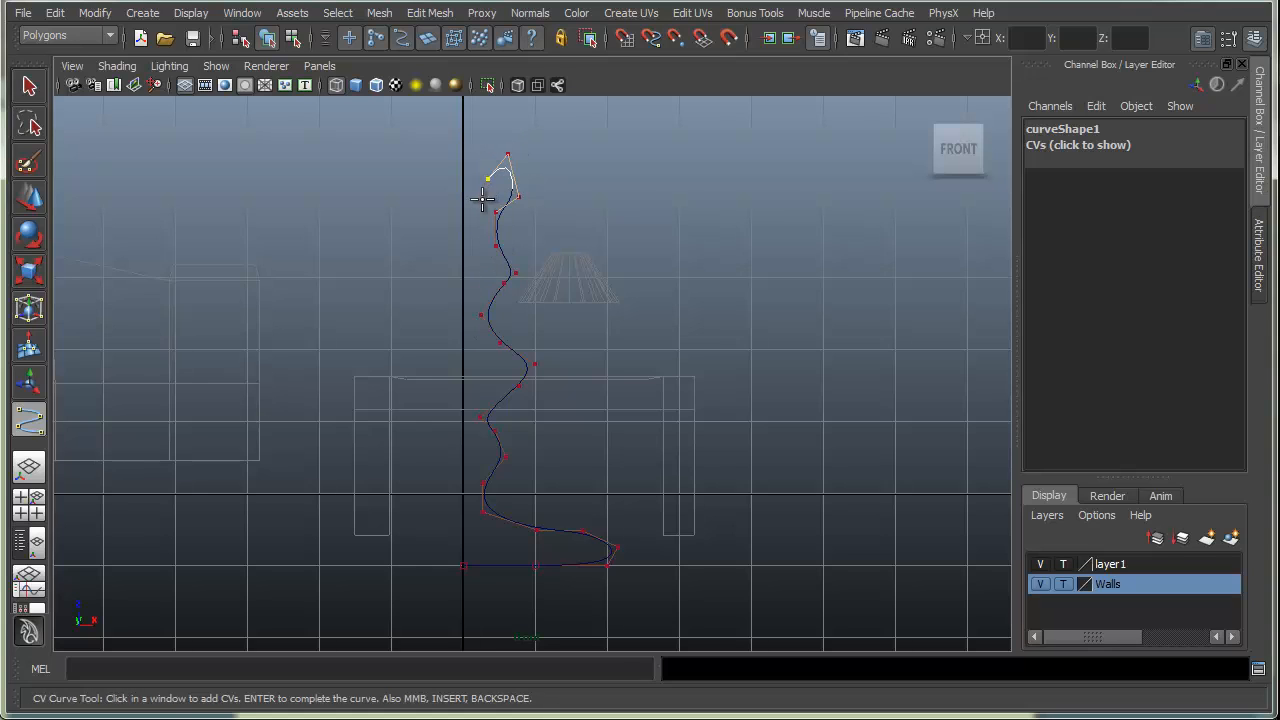
click(482, 203)
click(463, 206)
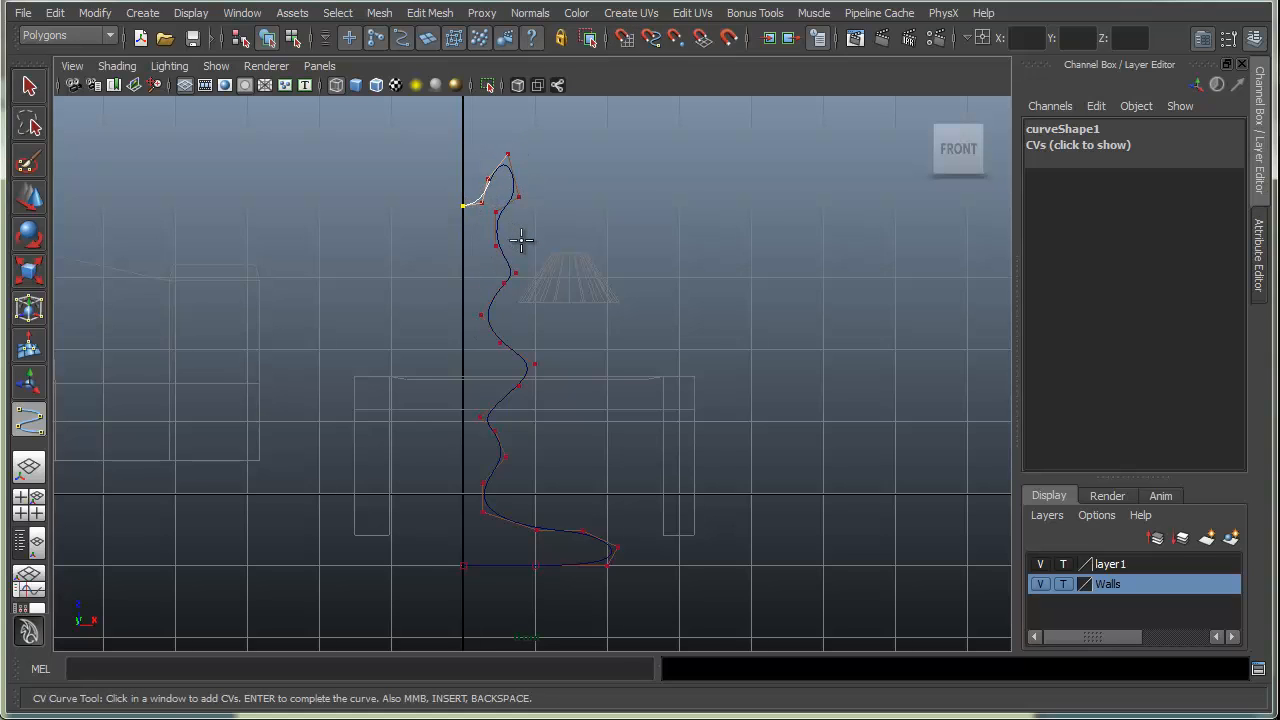
key(w)
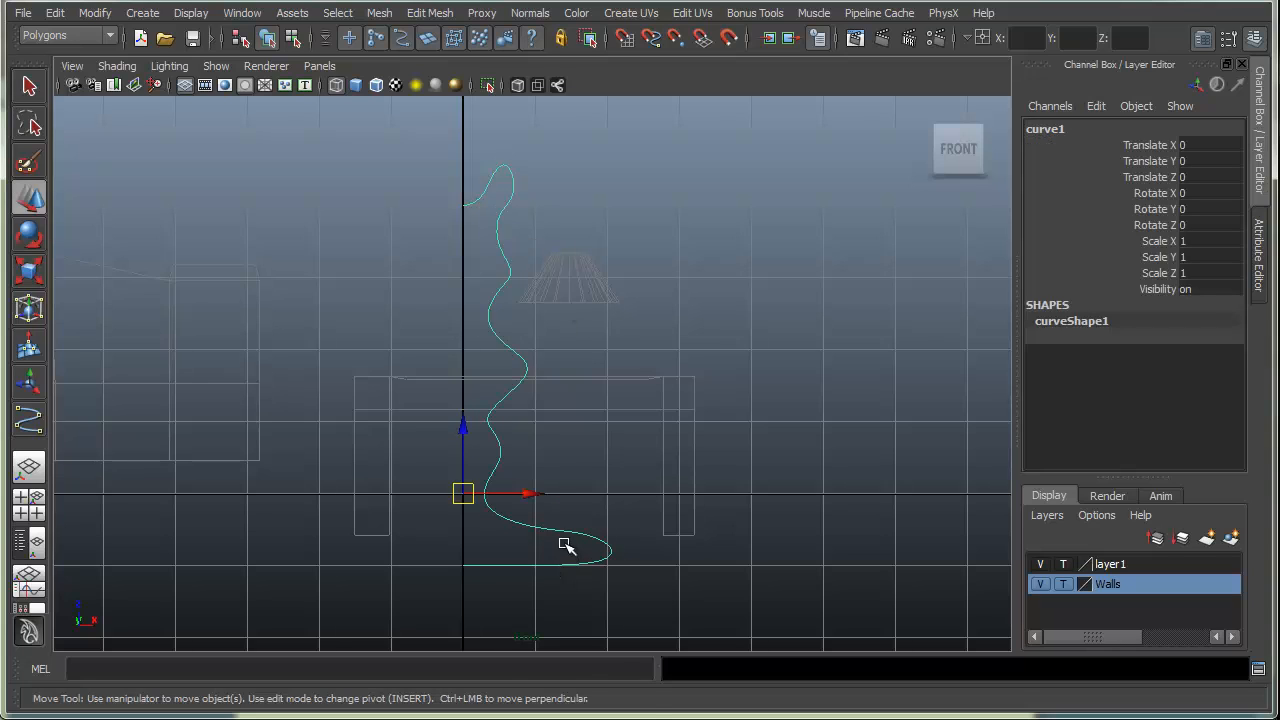
Lower the control vertices along the base's upper edge and outer rim to give it a flatter, thinner edge.
right_drag(565, 545, 580, 532)
right_click(497, 510)
right_drag(487, 512, 418, 522)
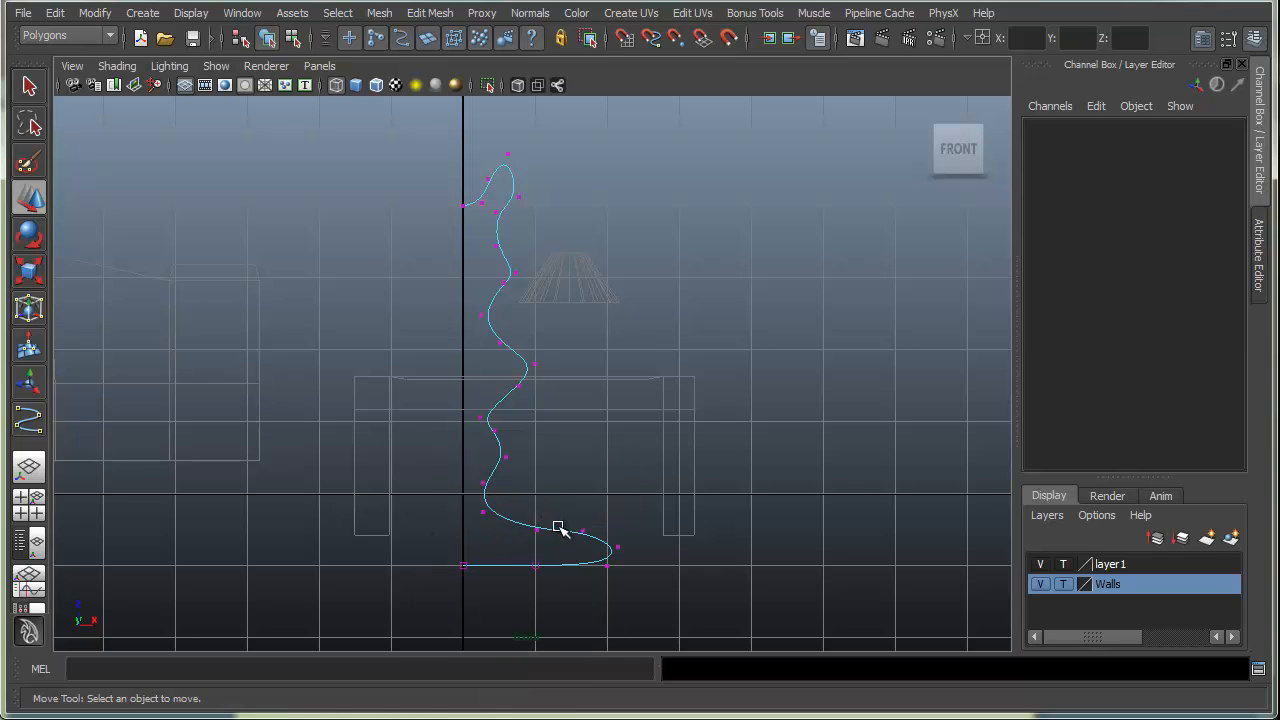
drag(568, 518, 619, 547)
click(584, 484)
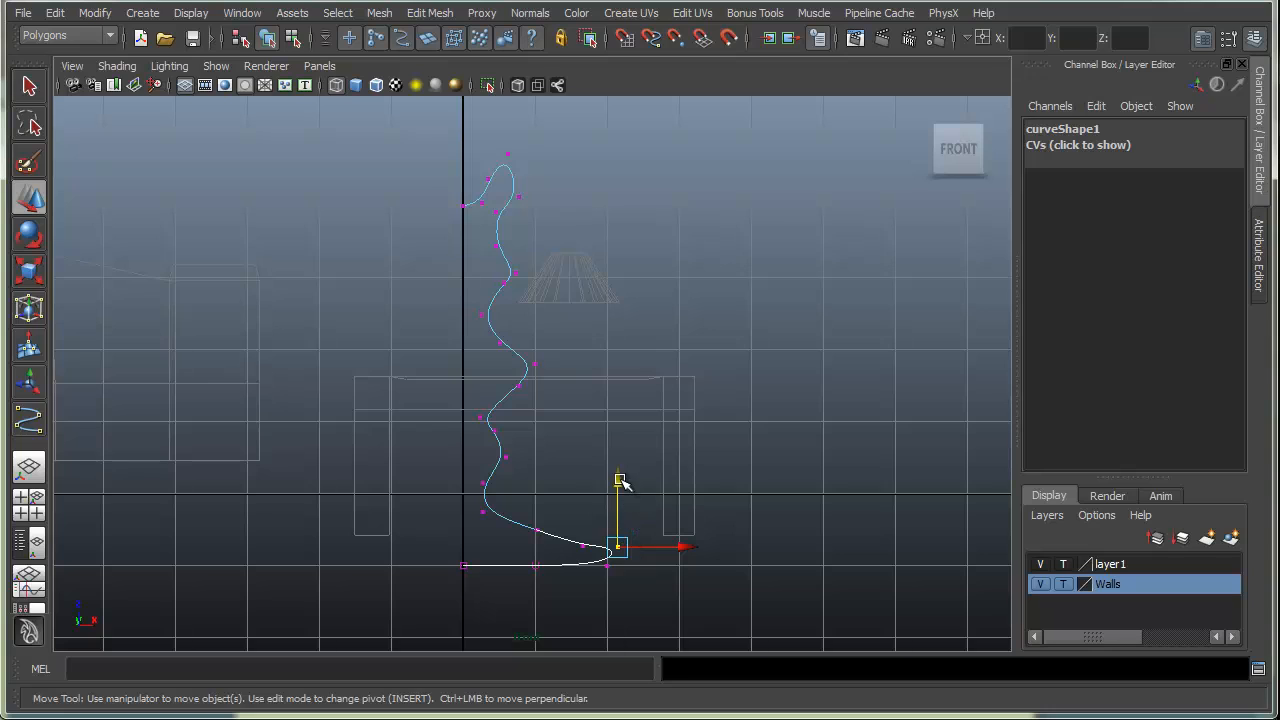
drag(620, 478, 626, 492)
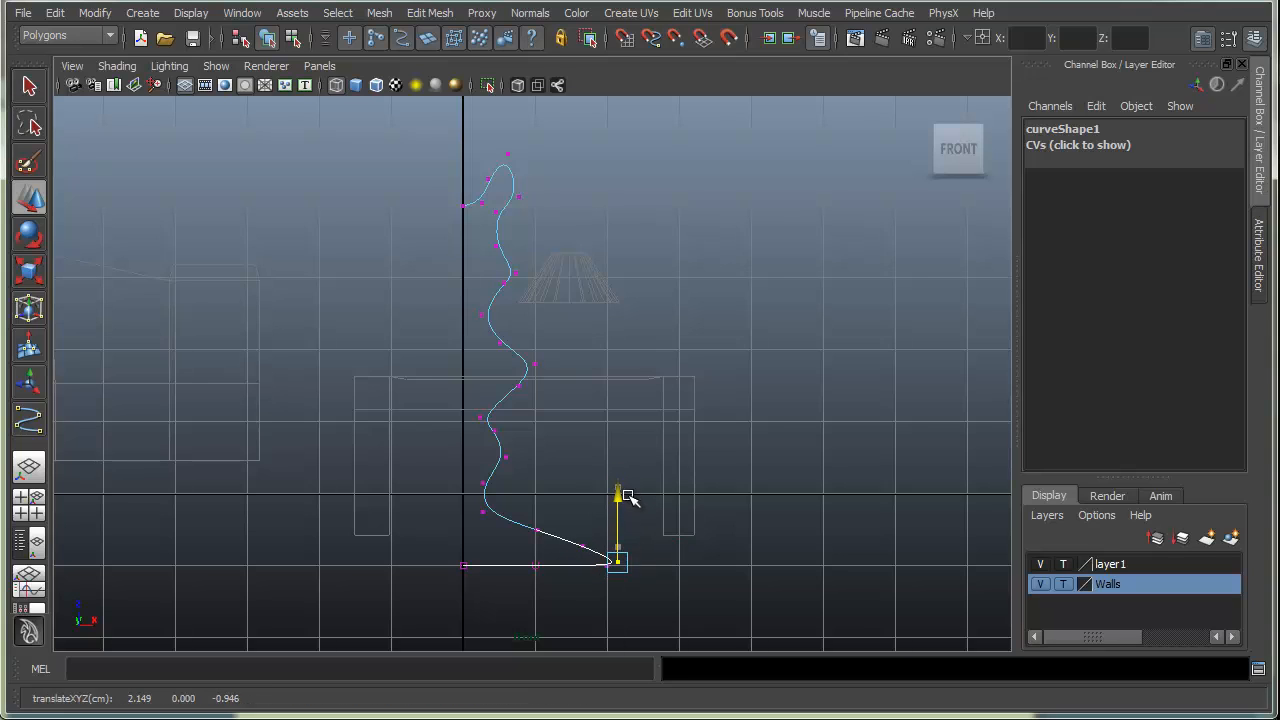
Shift the control vertices of the stem and cup together closer to the vertical axis, leaving the curve's upper endpoint in place.
right_click(492, 287)
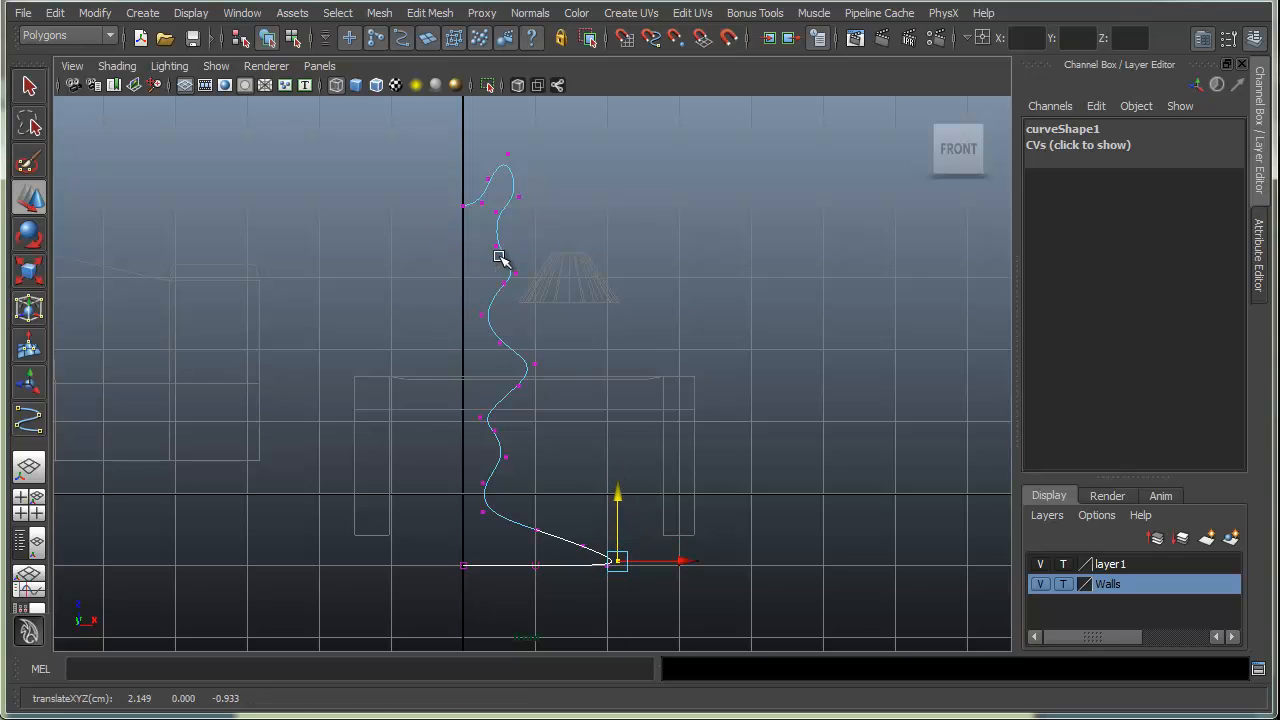
right_click(505, 296)
key(F8)
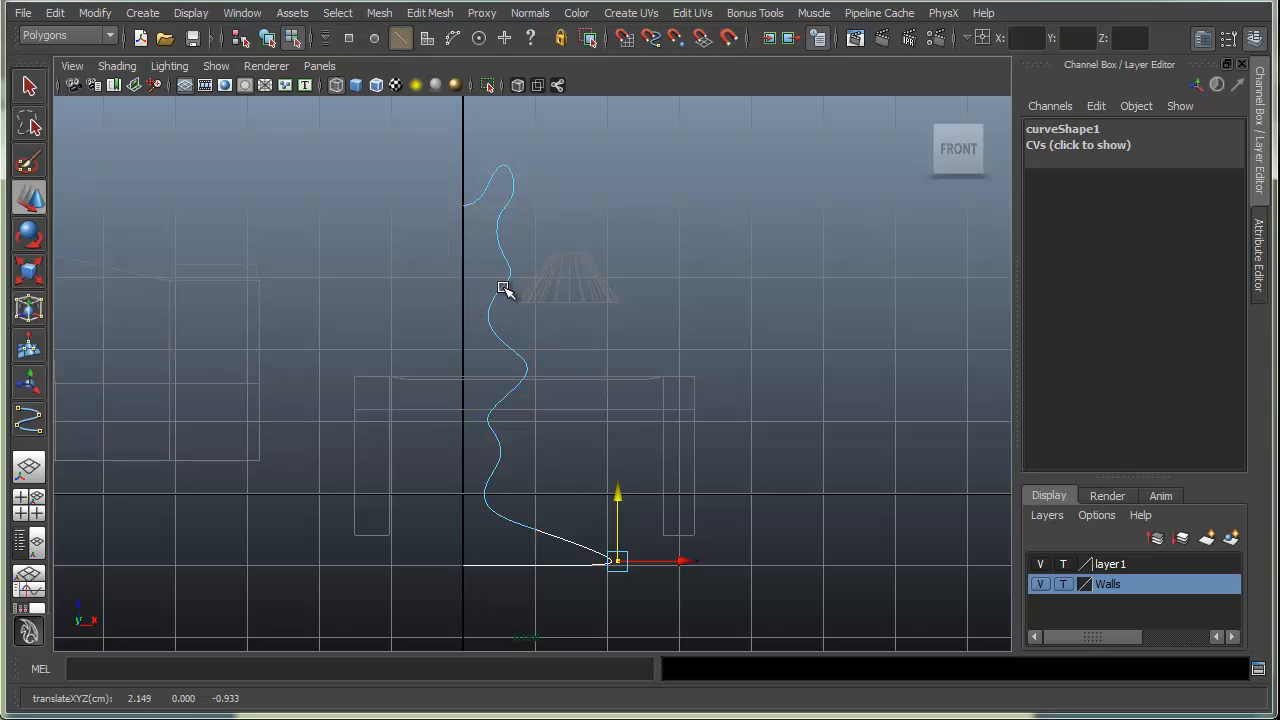
right_click(492, 314)
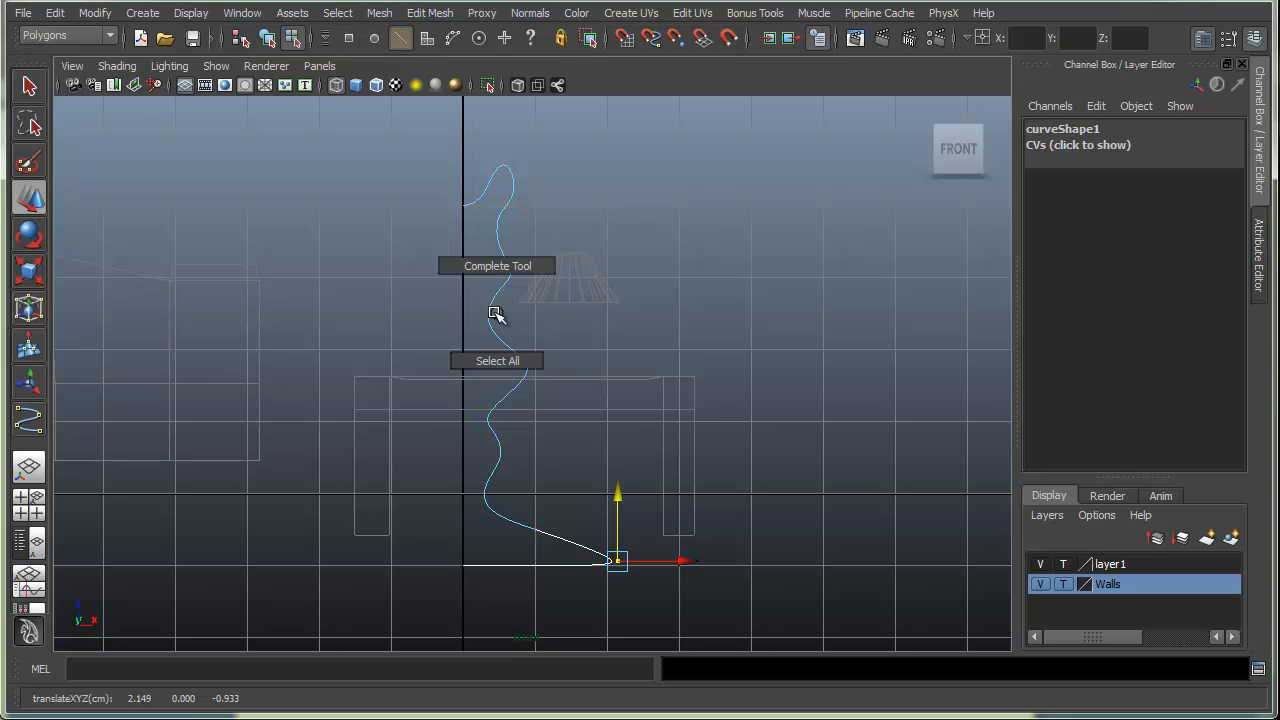
click(487, 313)
right_drag(491, 314, 457, 317)
drag(545, 386, 553, 402)
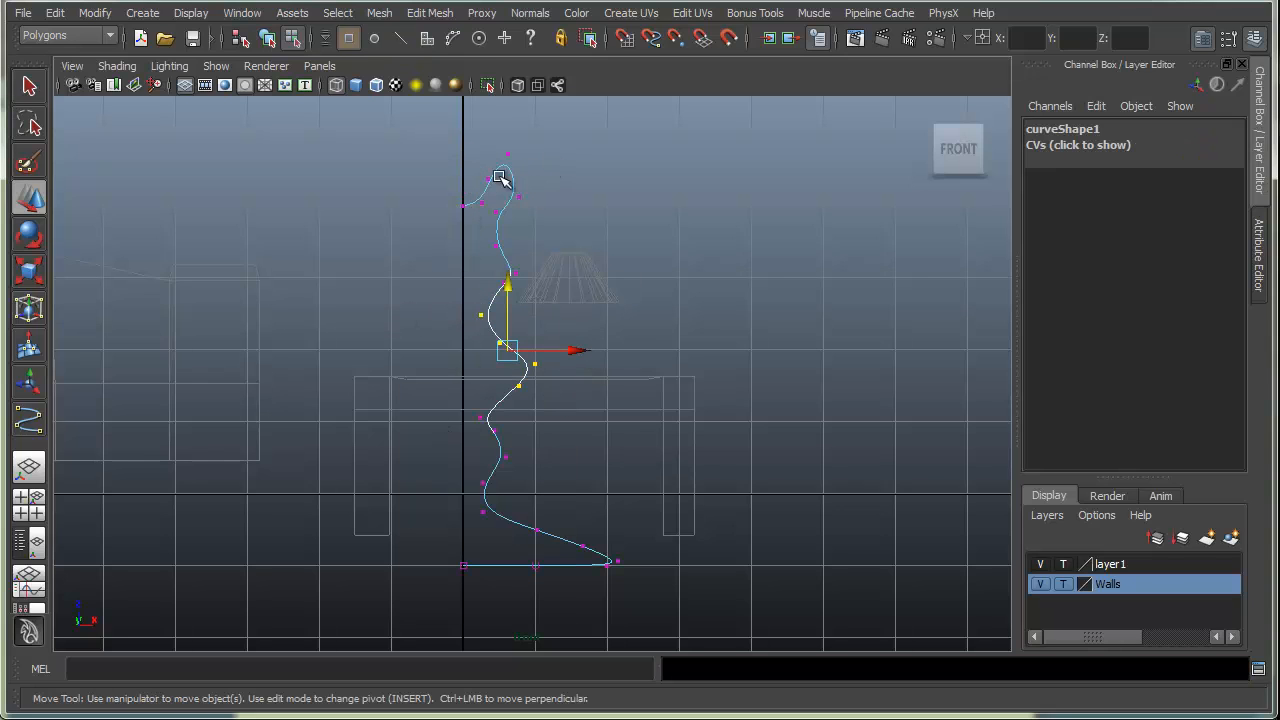
drag(480, 225, 570, 538)
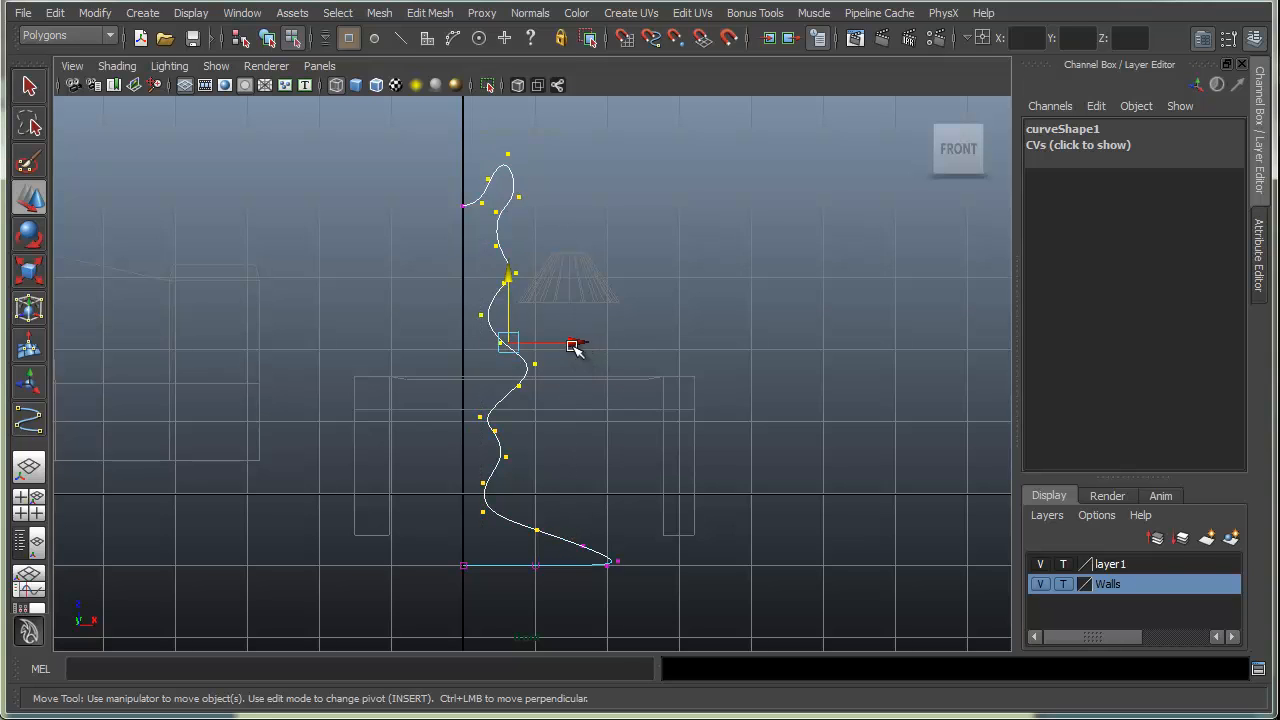
drag(574, 348, 564, 342)
Move the middle bulge's control vertices toward the axis, return to object mode and select the whole profile curve.
drag(545, 407, 490, 350)
drag(589, 378, 567, 380)
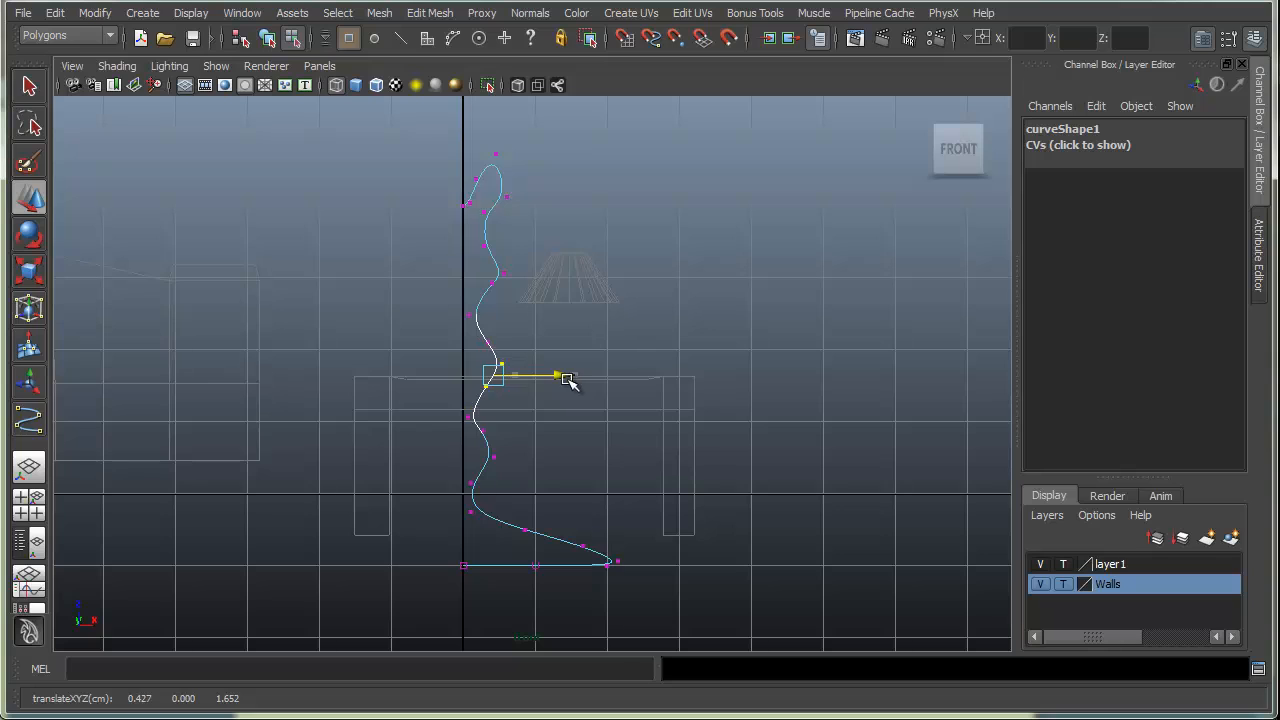
right_drag(486, 219, 545, 202)
click(491, 222)
key(F8)
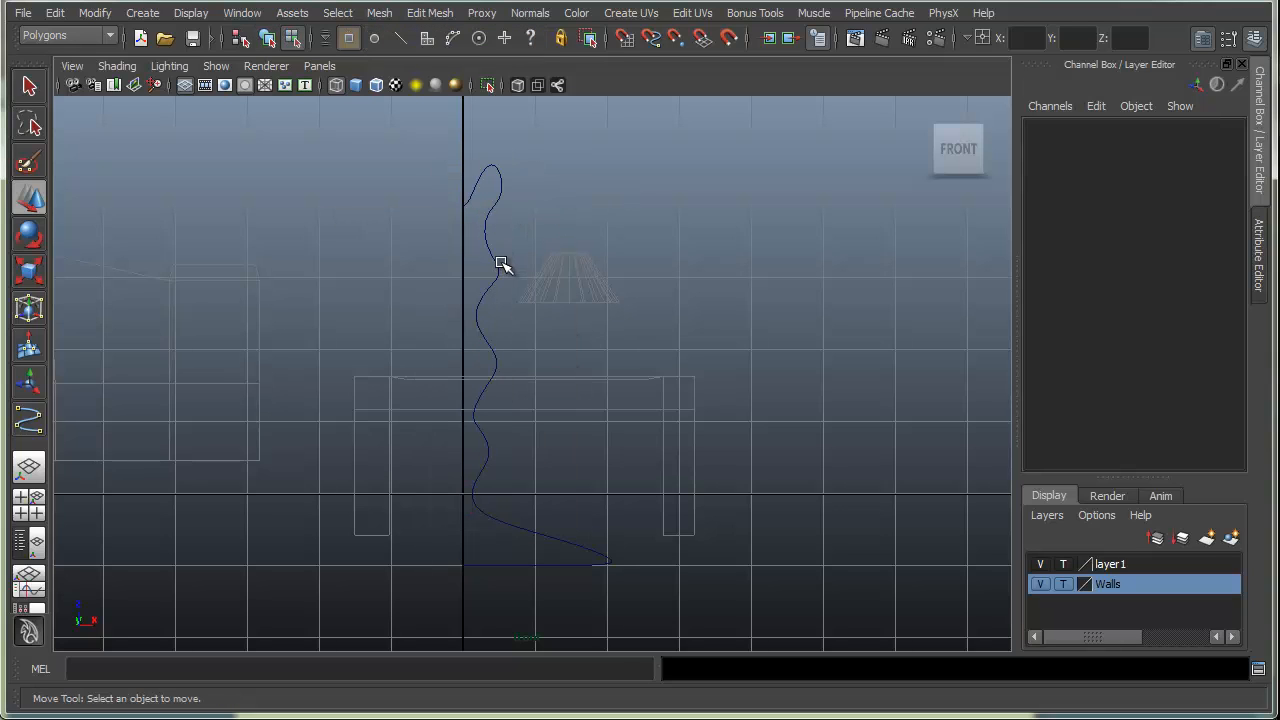
click(497, 263)
key(F8)
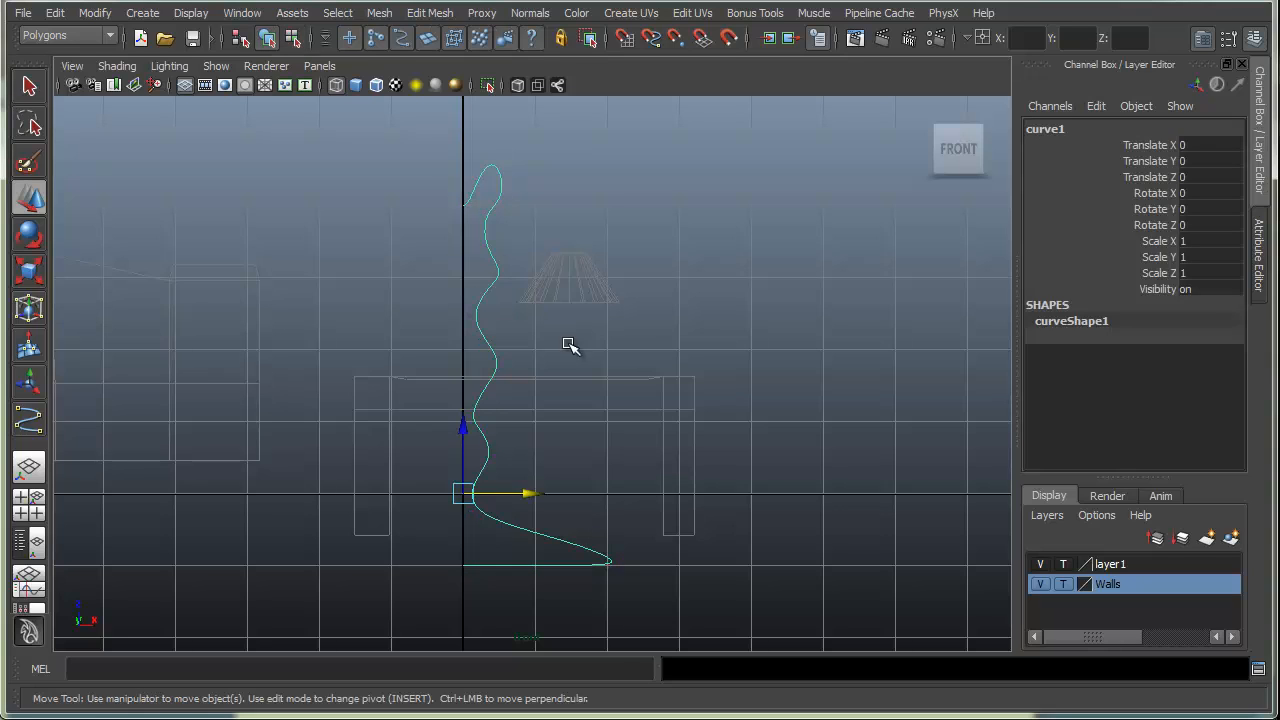
Revolve the profile curve 360° about Z as a cubic NURBS surface with 8 segments, and move the surface about 4.6 cm along X.
click(84, 34)
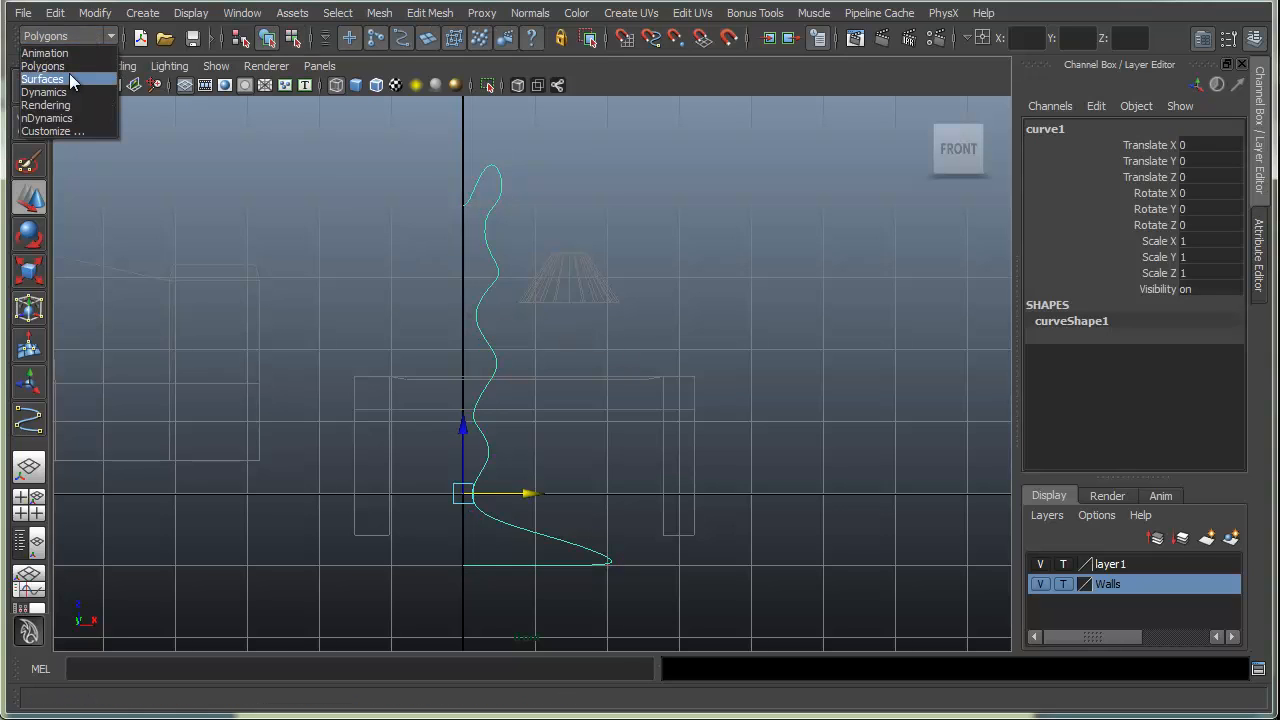
click(69, 78)
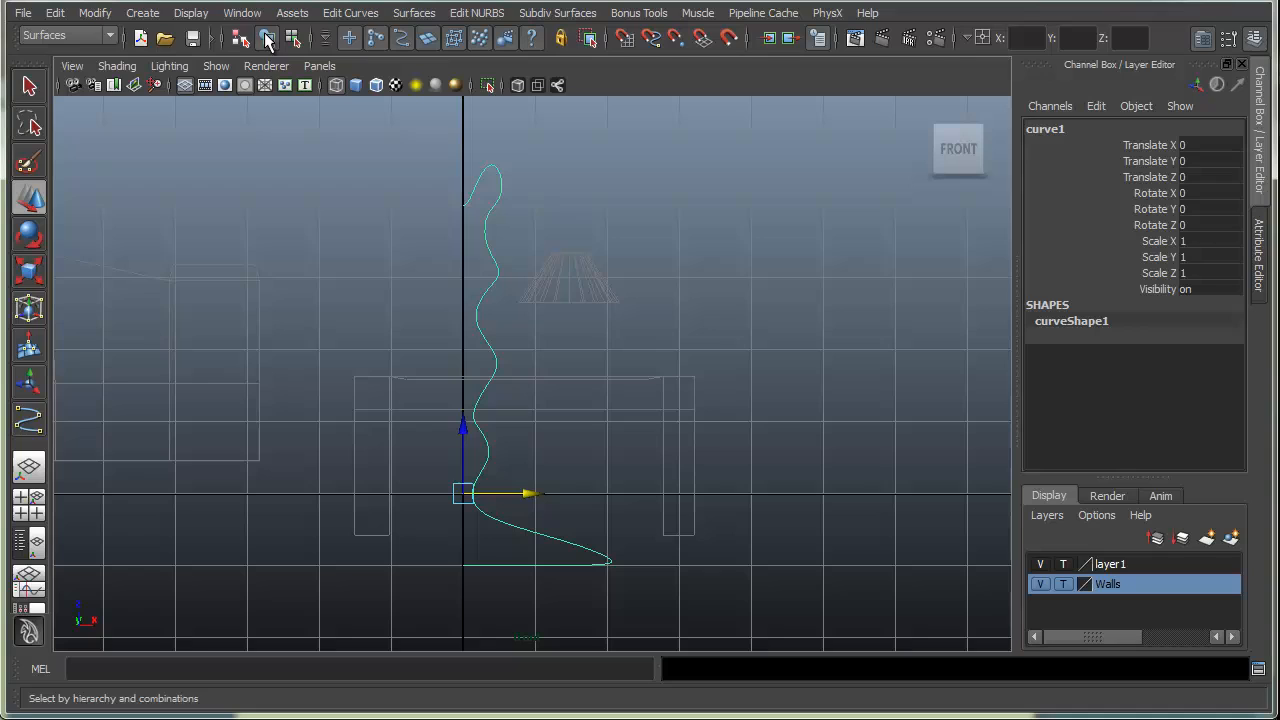
click(408, 13)
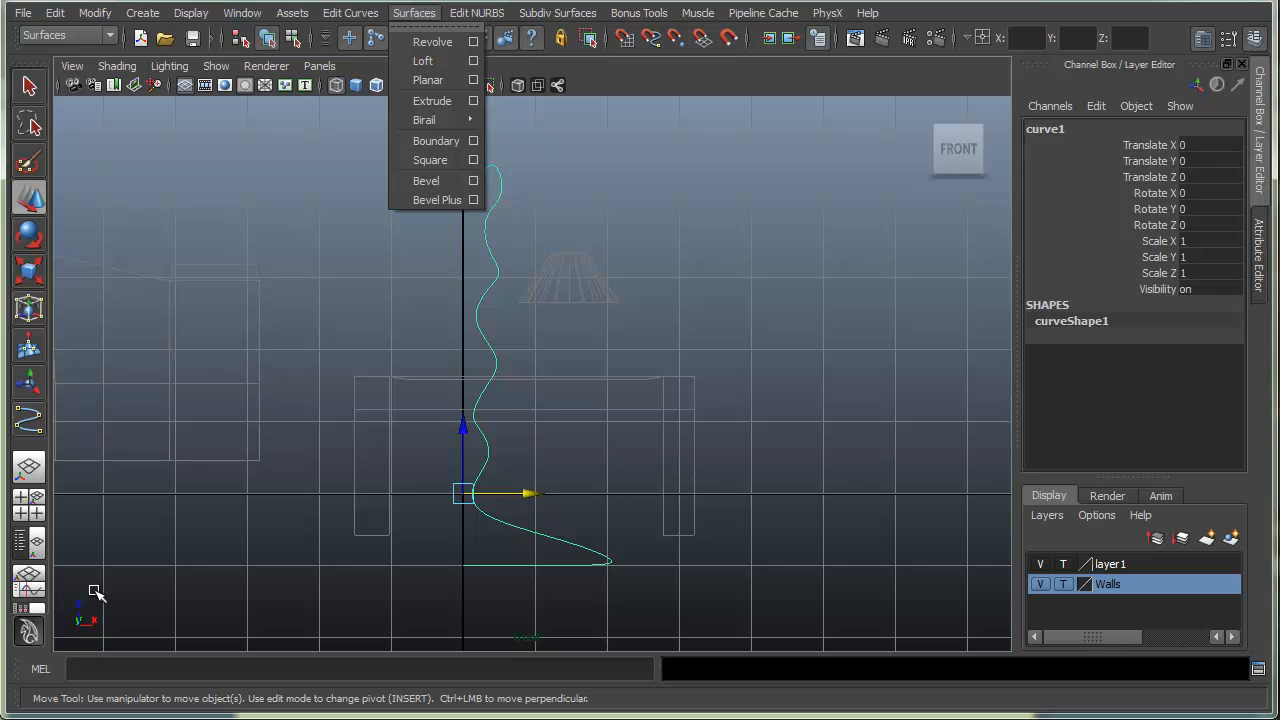
click(474, 43)
drag(547, 91, 236, 86)
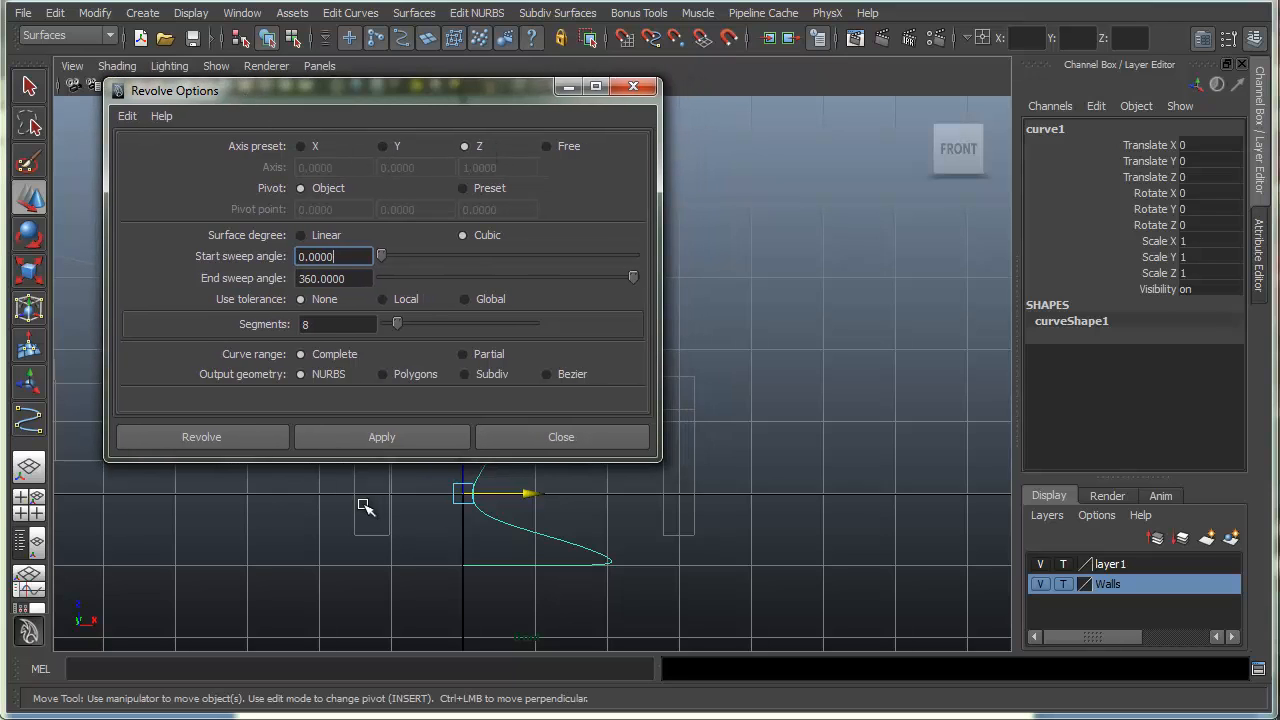
click(362, 441)
click(558, 437)
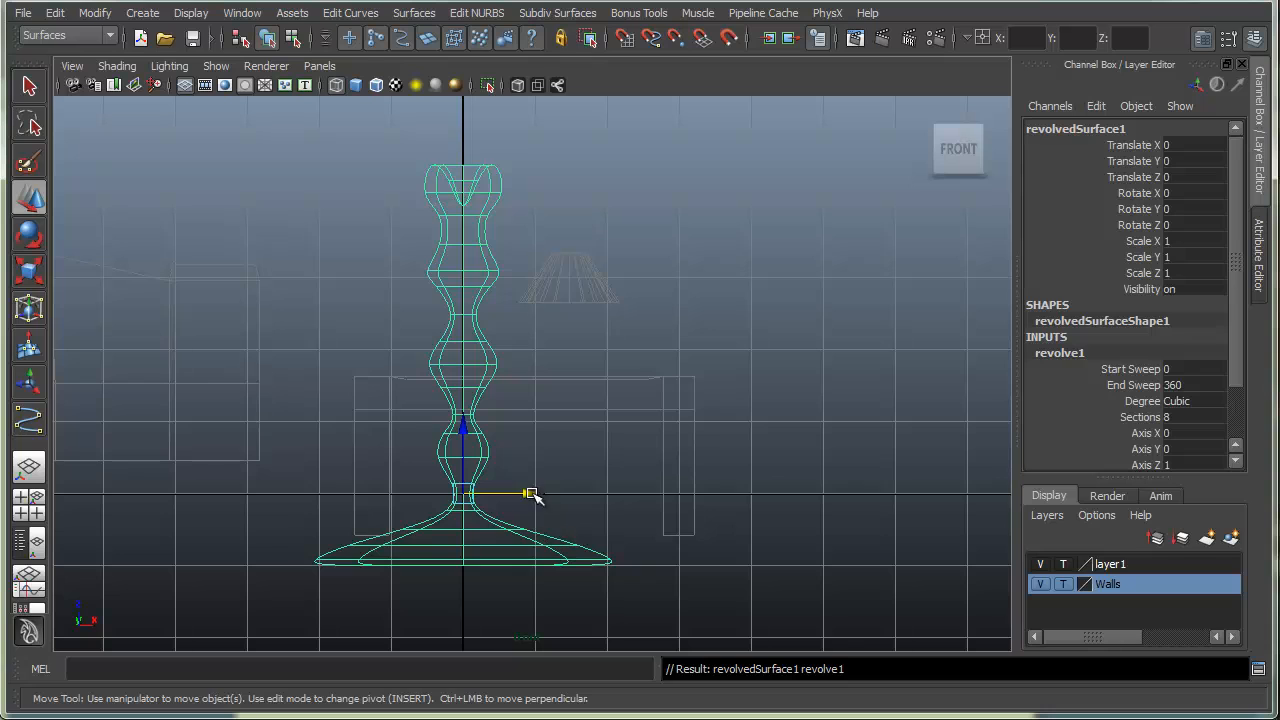
drag(531, 493, 853, 481)
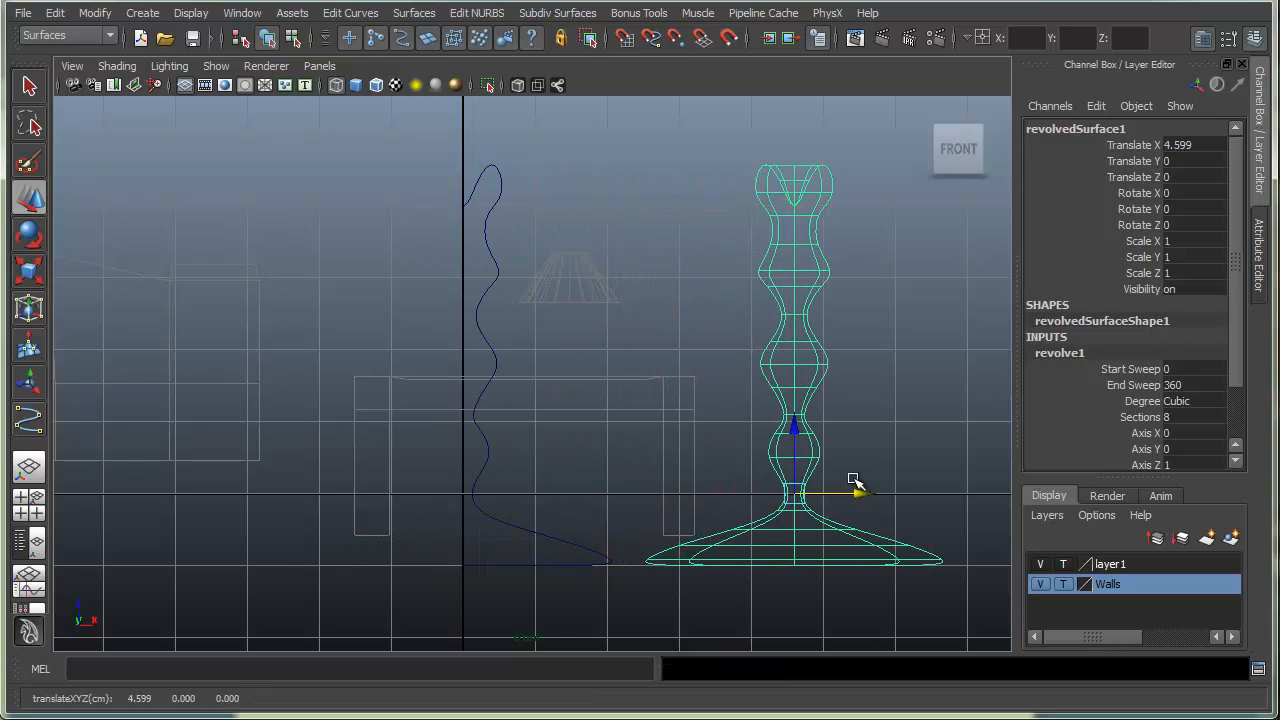
Narrow the base through the profile curve's control vertices, lower its slope vertex, nudge the lower stem neck outward and return to object mode.
right_drag(600, 552, 515, 549)
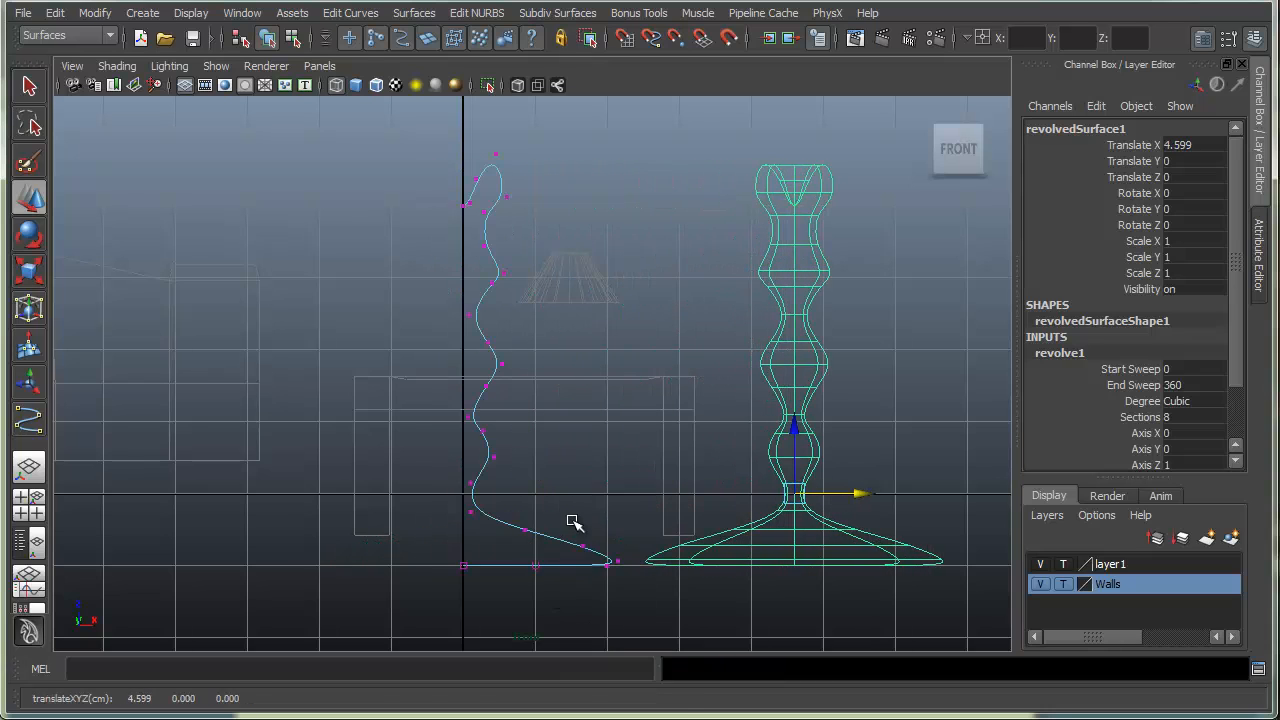
drag(571, 521, 615, 553)
drag(510, 512, 532, 544)
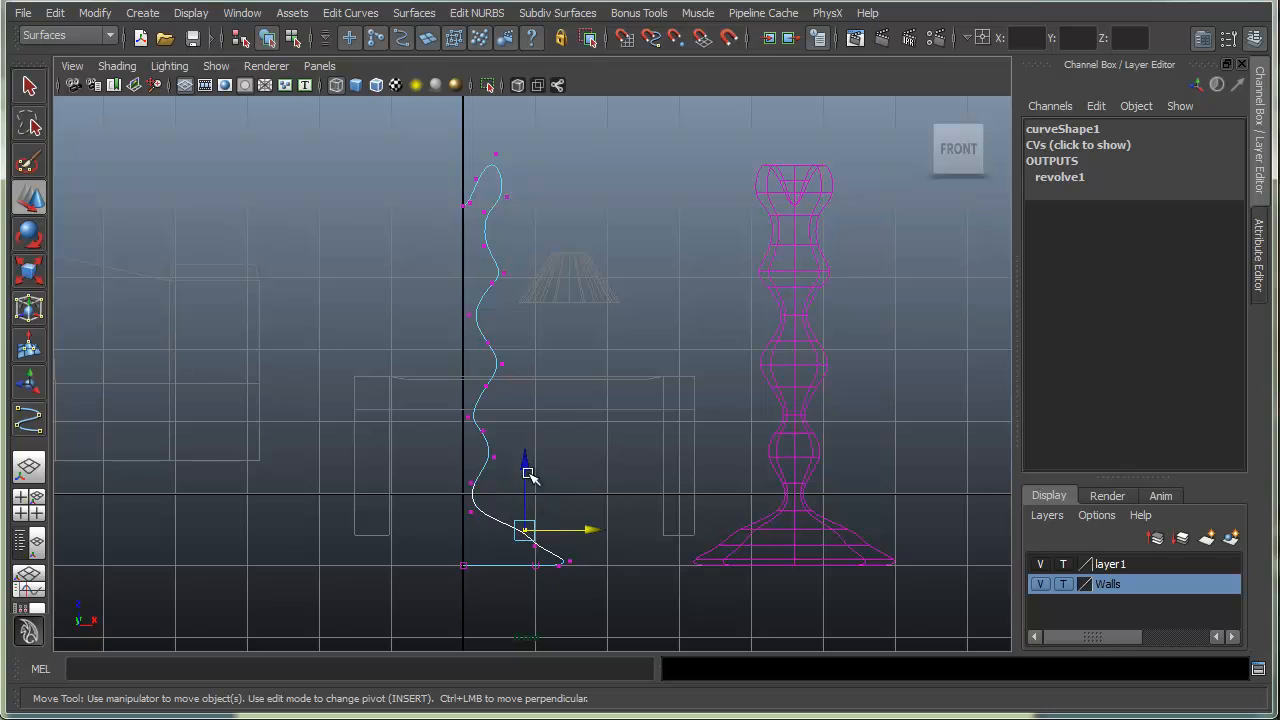
drag(527, 463, 527, 473)
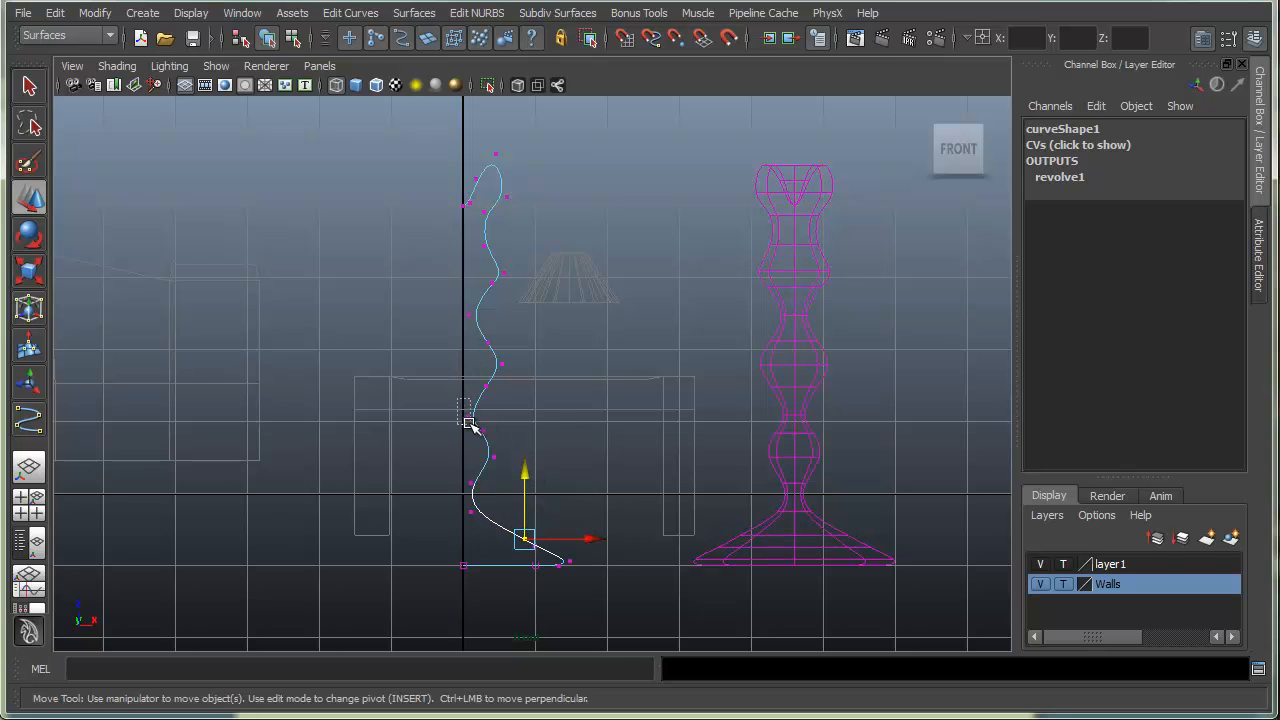
click(468, 418)
drag(513, 416, 519, 417)
right_drag(491, 295, 528, 263)
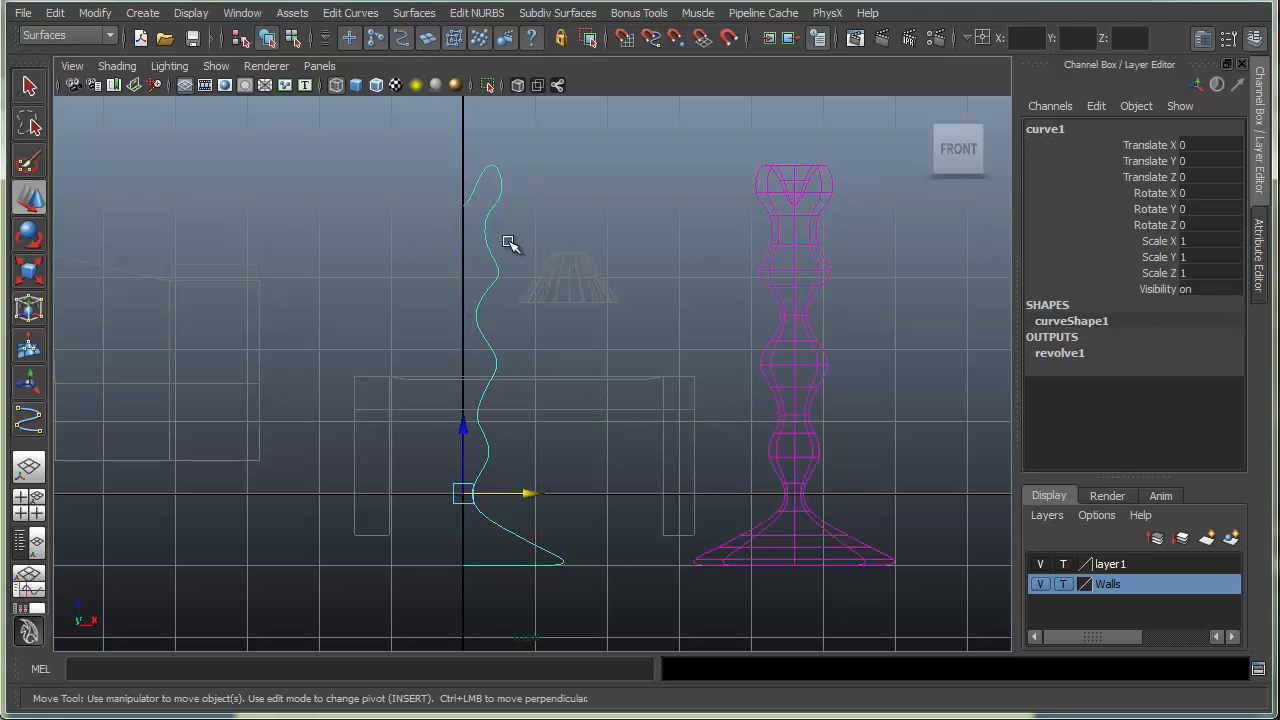
Delete the construction history of all objects in the scene and select the revolved surface.
click(88, 14)
click(88, 14)
click(55, 13)
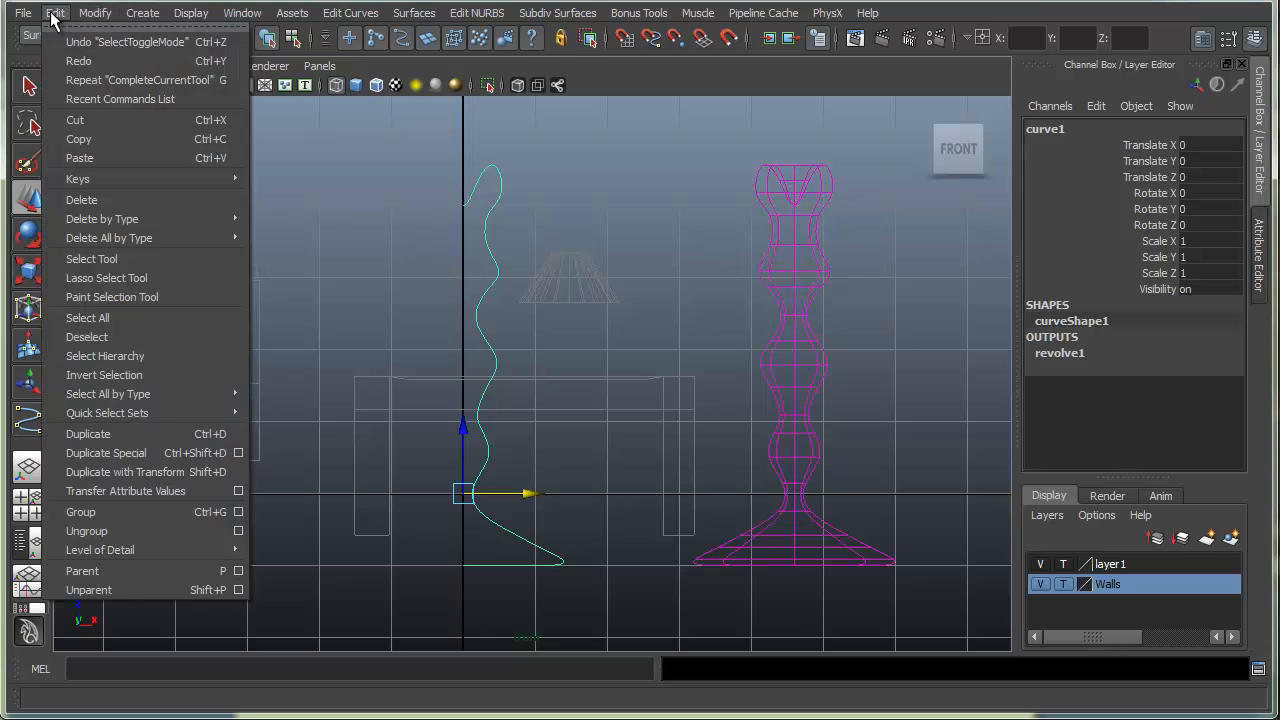
mouse_move(156, 238)
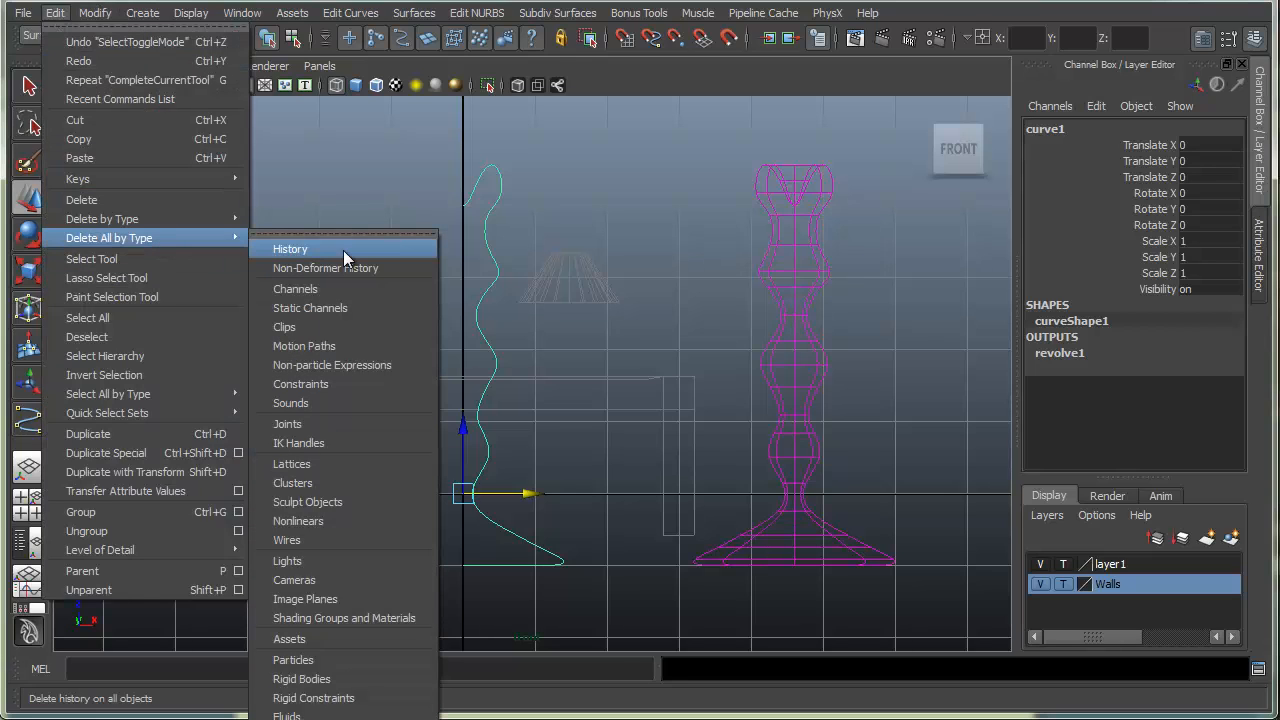
click(343, 250)
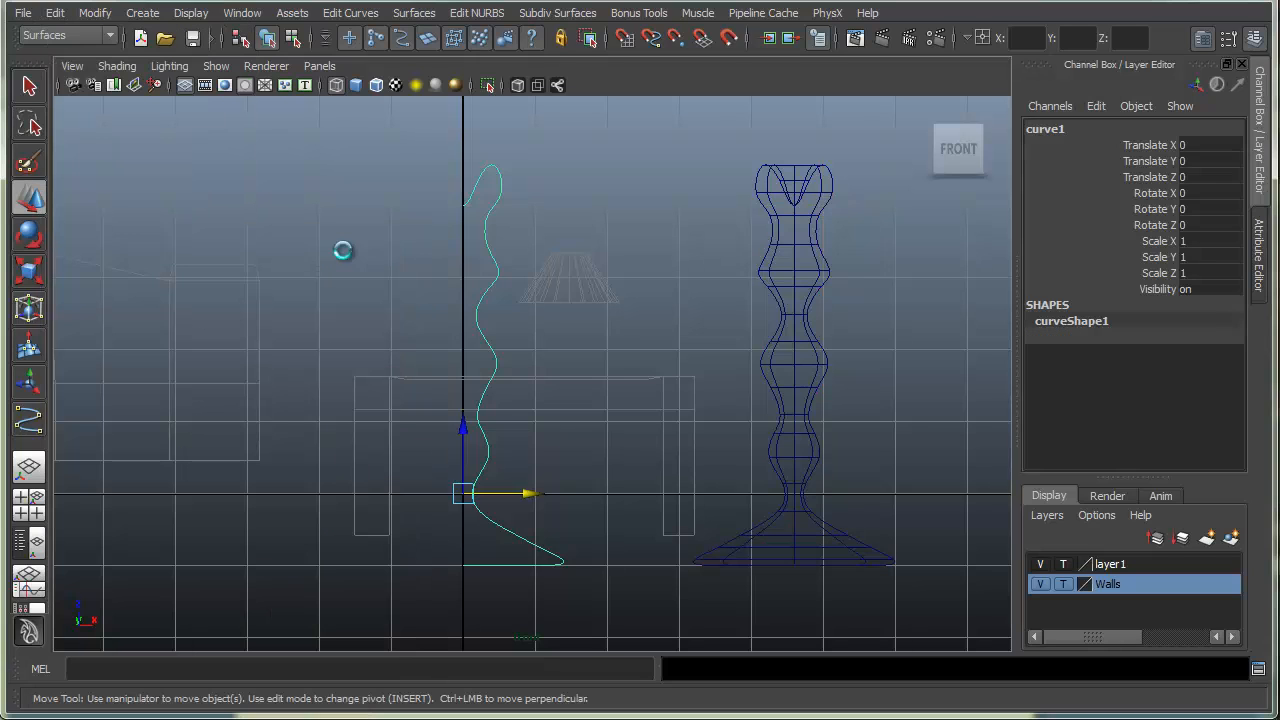
click(795, 360)
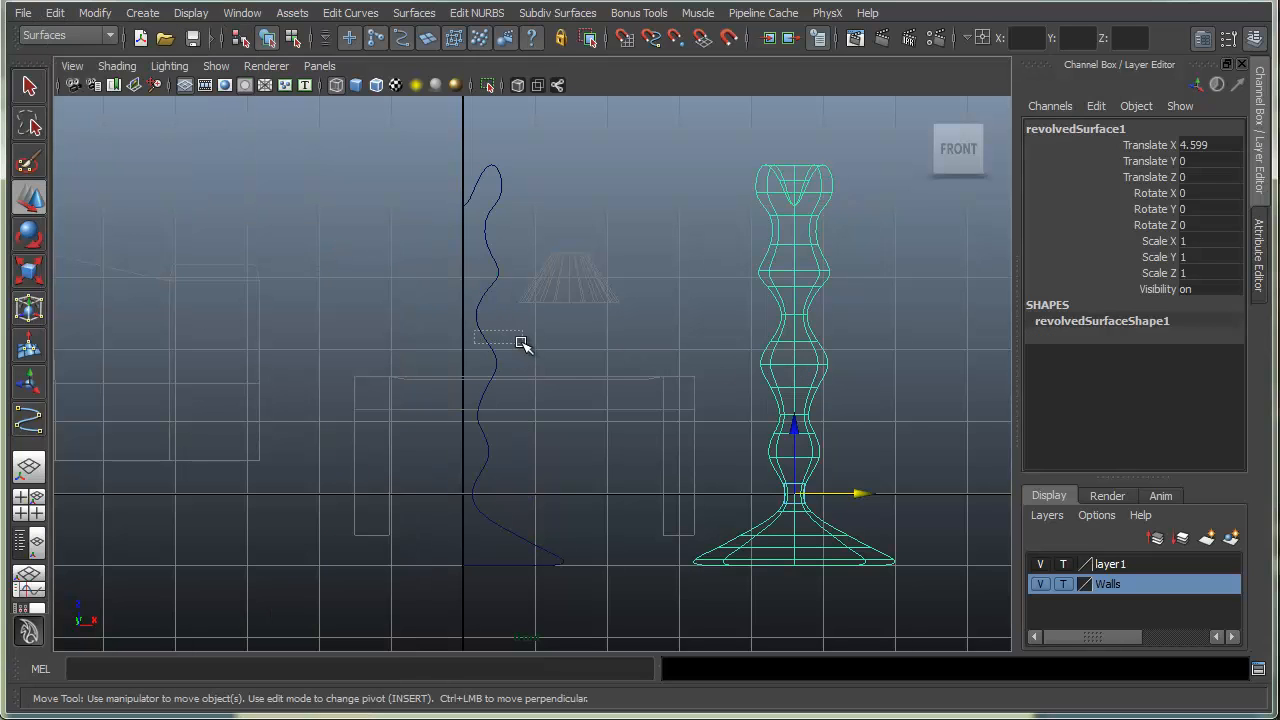
Select the revolved stand in the perspective view and scale it uniformly to 0.275.
click(480, 330)
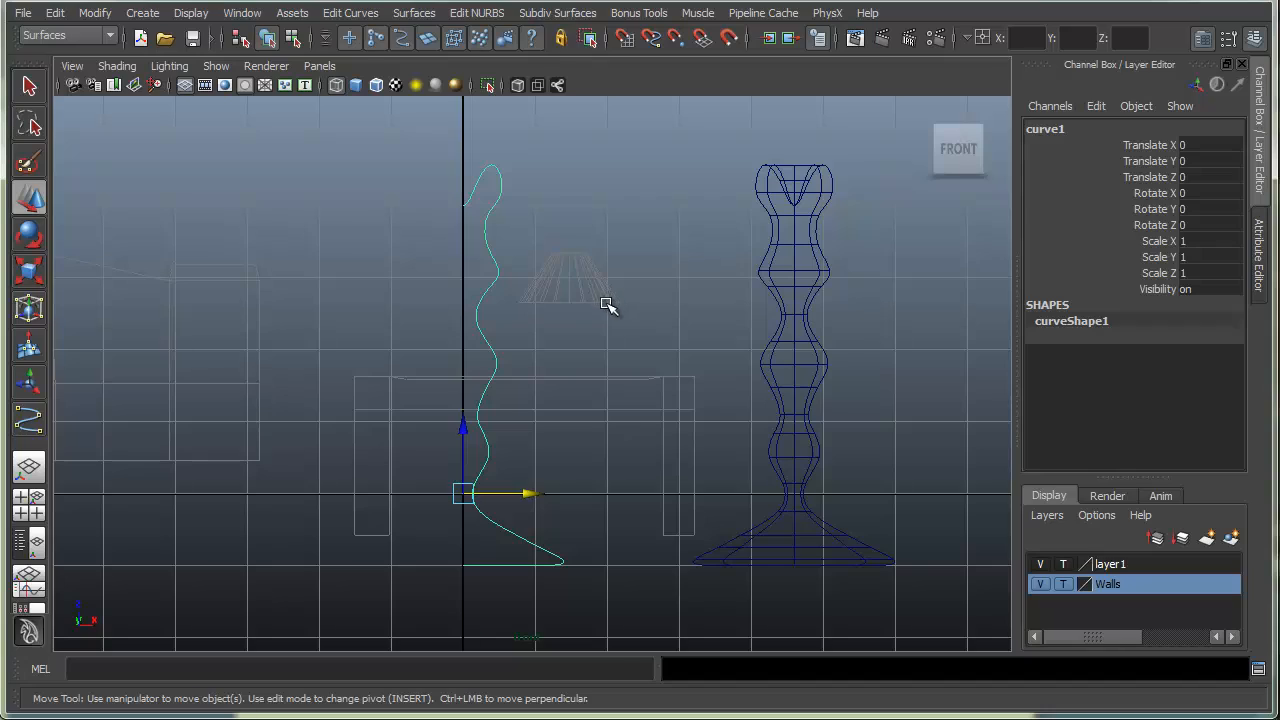
key(space)
key(space)
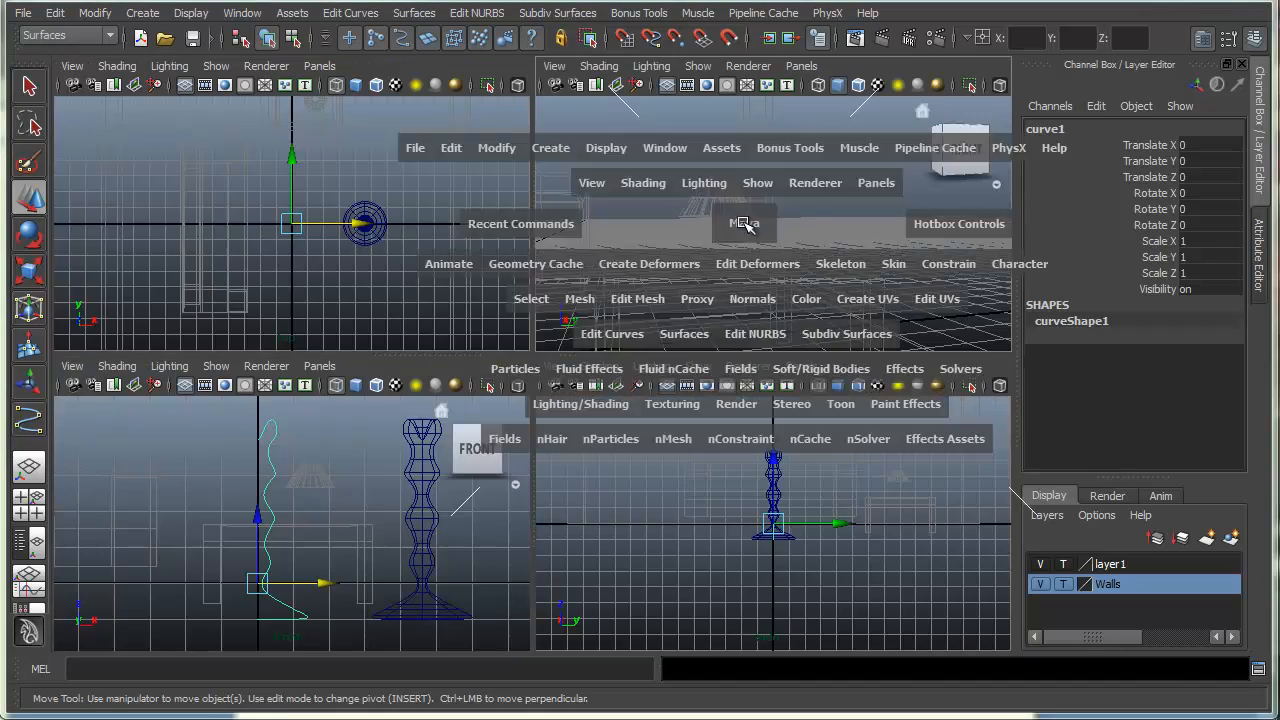
alt+right_drag(337, 497, 77, 394)
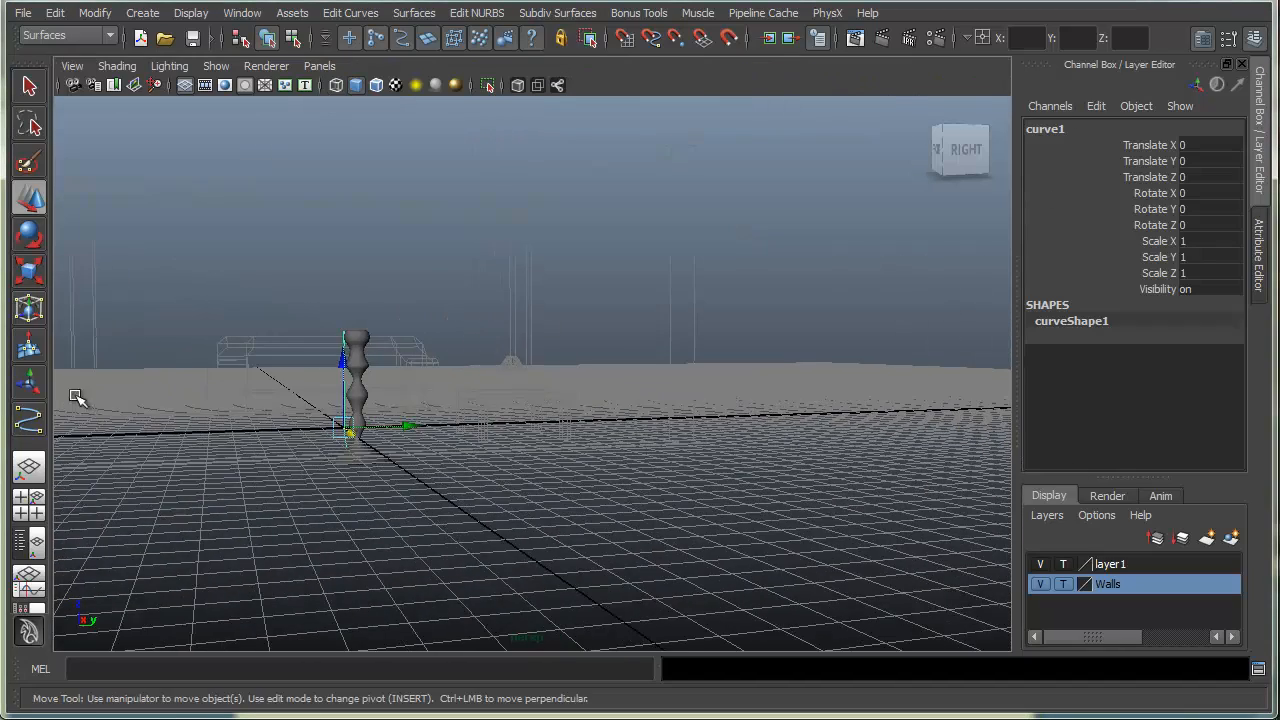
alt+right_drag(429, 403, 533, 405)
click(228, 402)
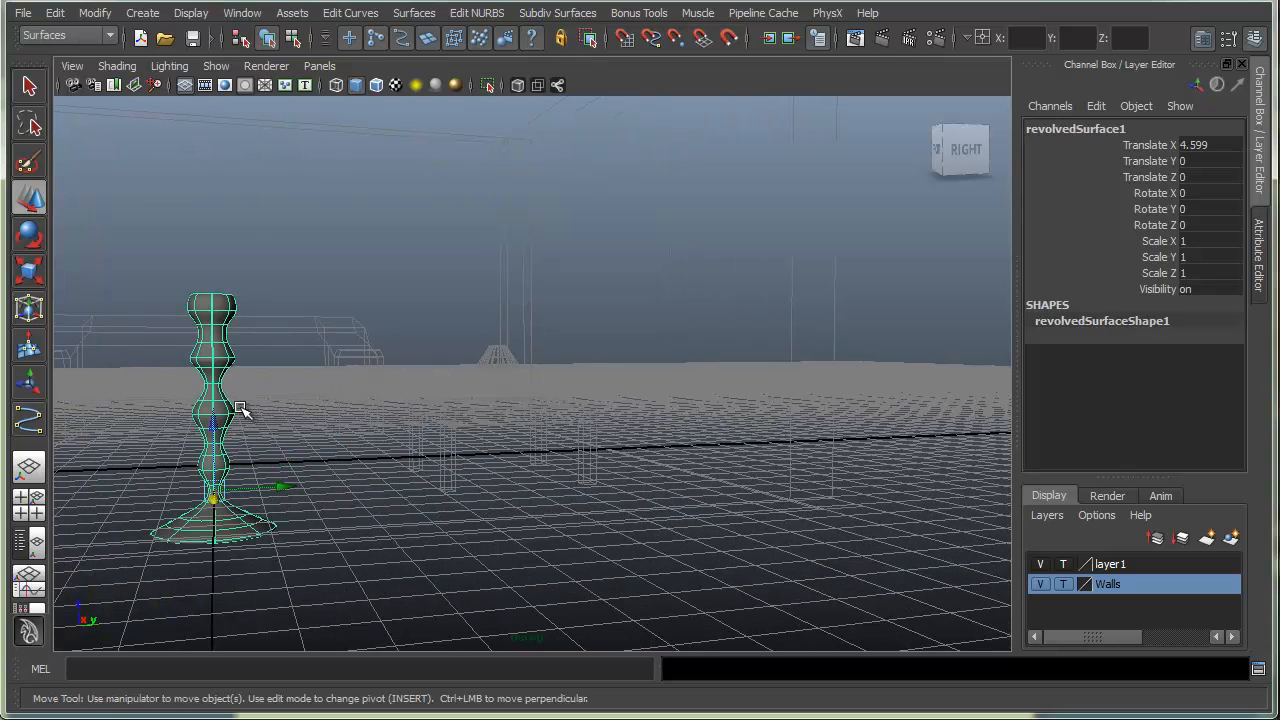
key(r)
drag(215, 492, 75, 489)
Move the stand onto the small table, at about X 1.368, Y 7.488, Z 2.094.
key(w)
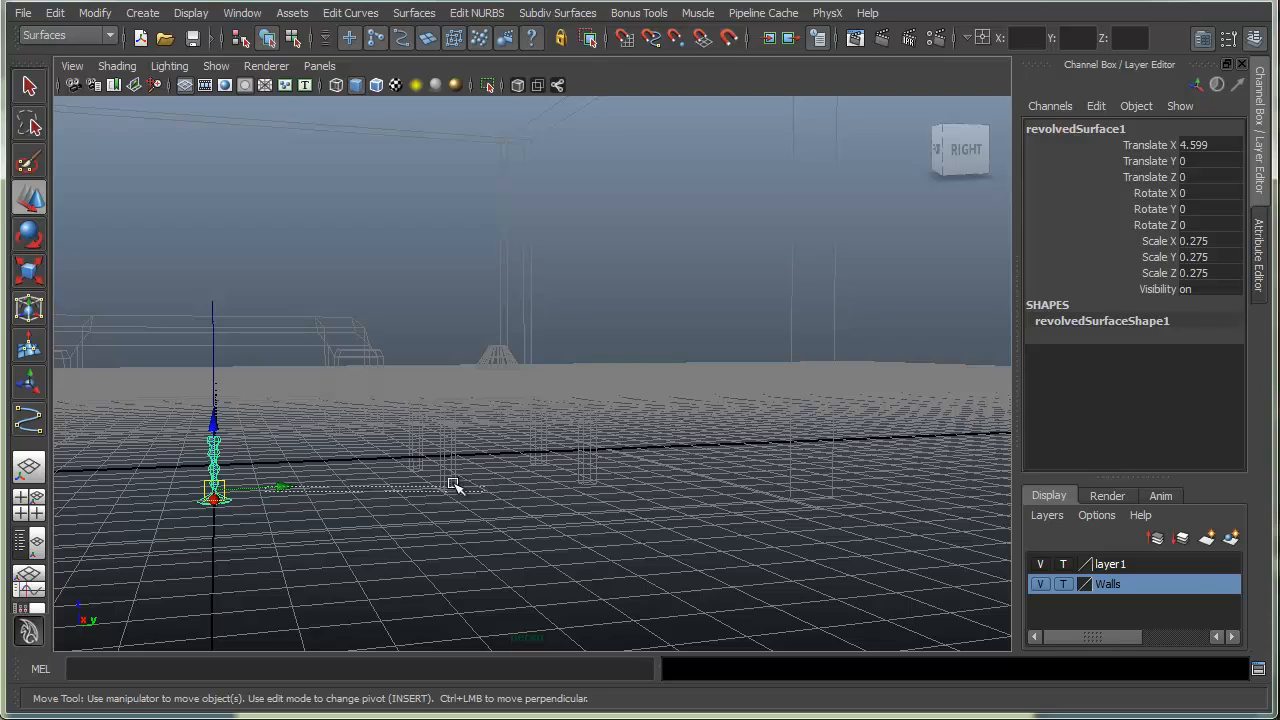
drag(294, 486, 462, 449)
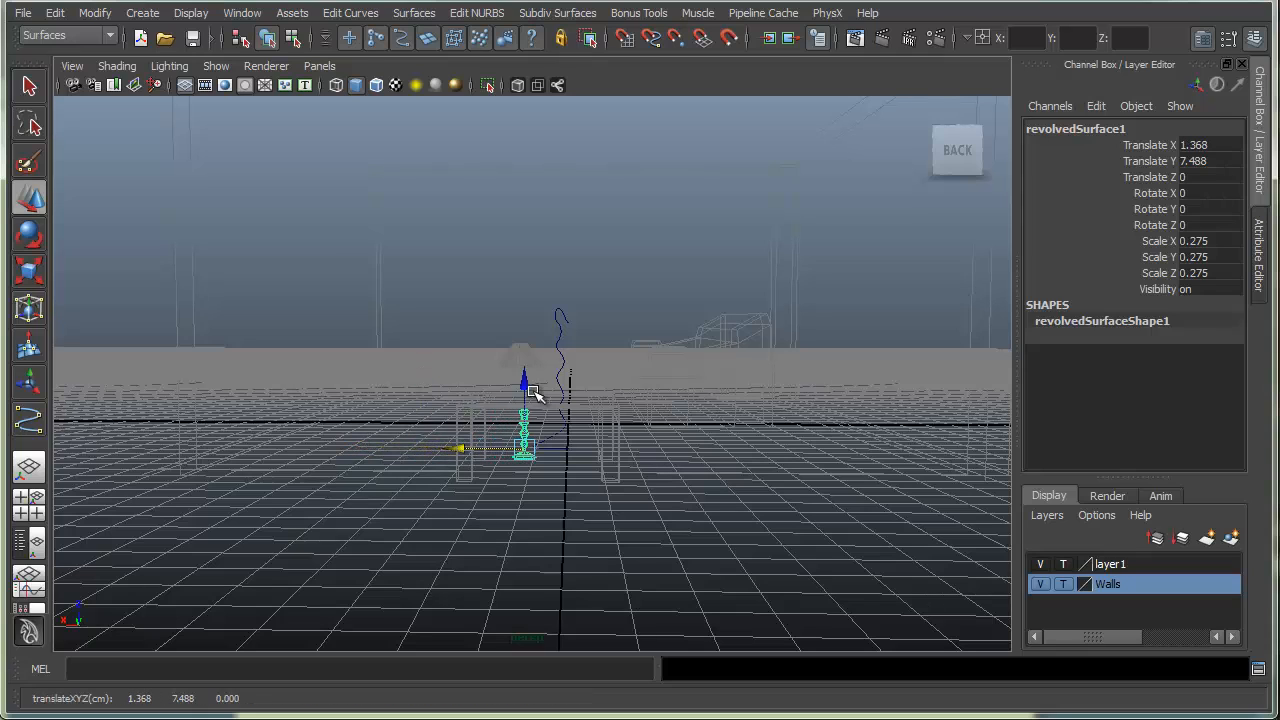
drag(528, 381, 528, 316)
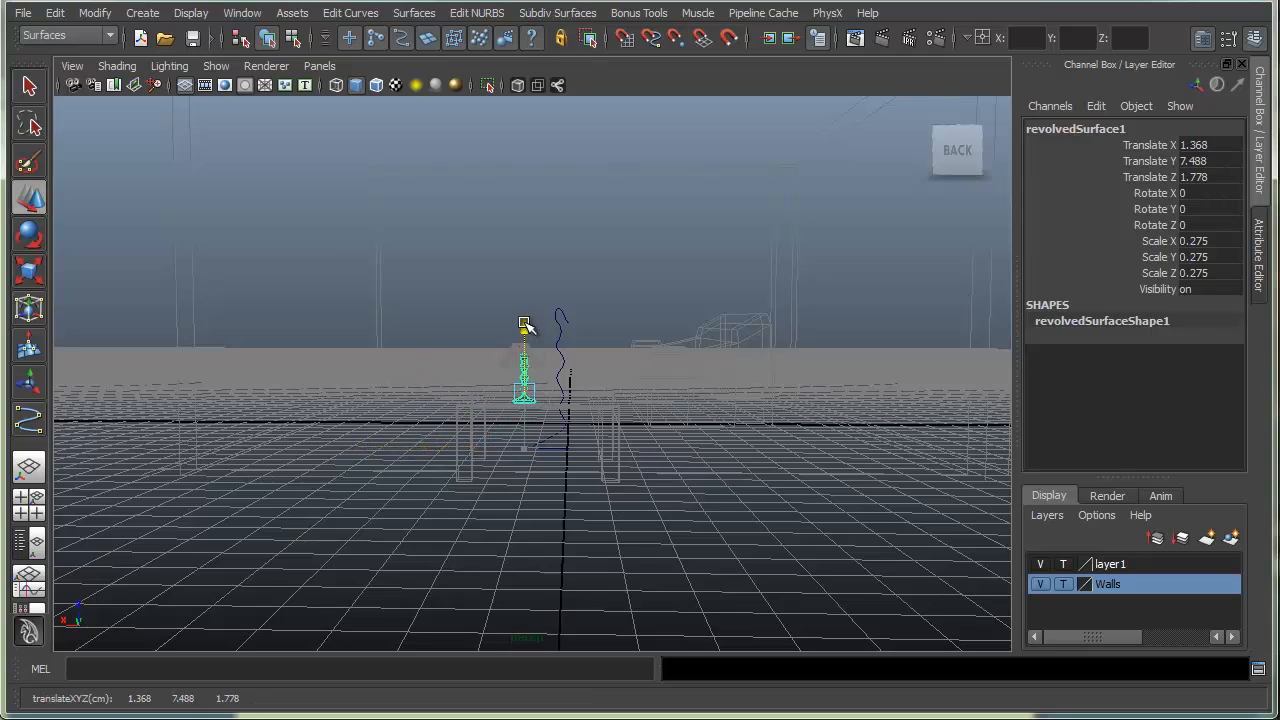
Switch layer1 from template to normal selectable display while keeping the Walls layer as a template.
click(1065, 585)
click(1063, 565)
mouse_move(620, 409)
alt+mouse_down()
mouse_move(551, 323)
mouse_move(605, 307)
mouse_move(592, 310)
alt+mouse_up()
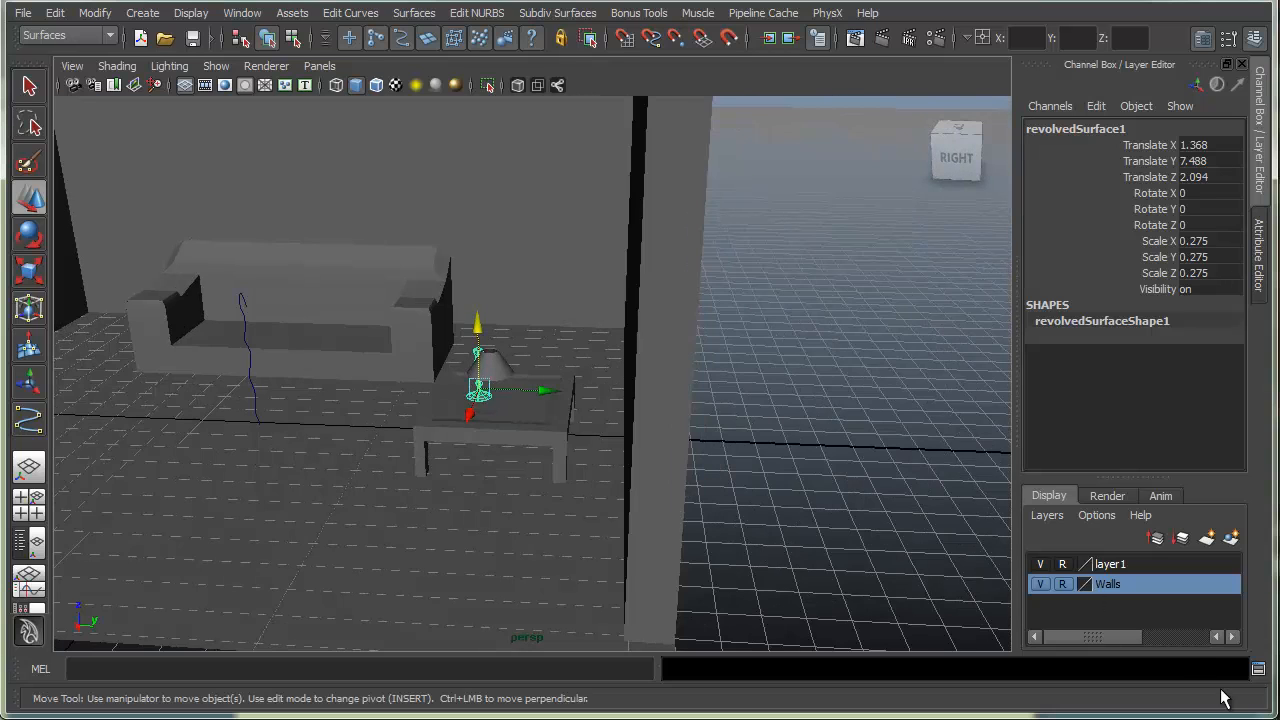
click(1065, 586)
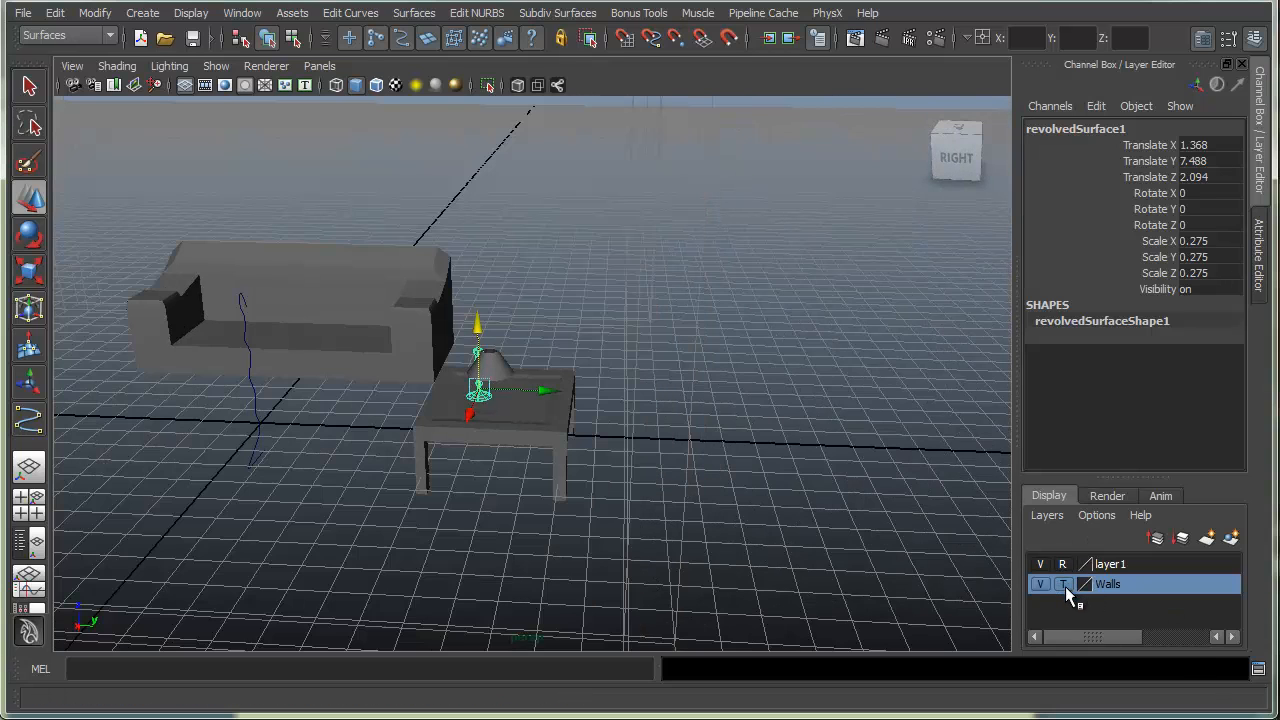
scroll(529, 408, up, 5)
click(440, 338)
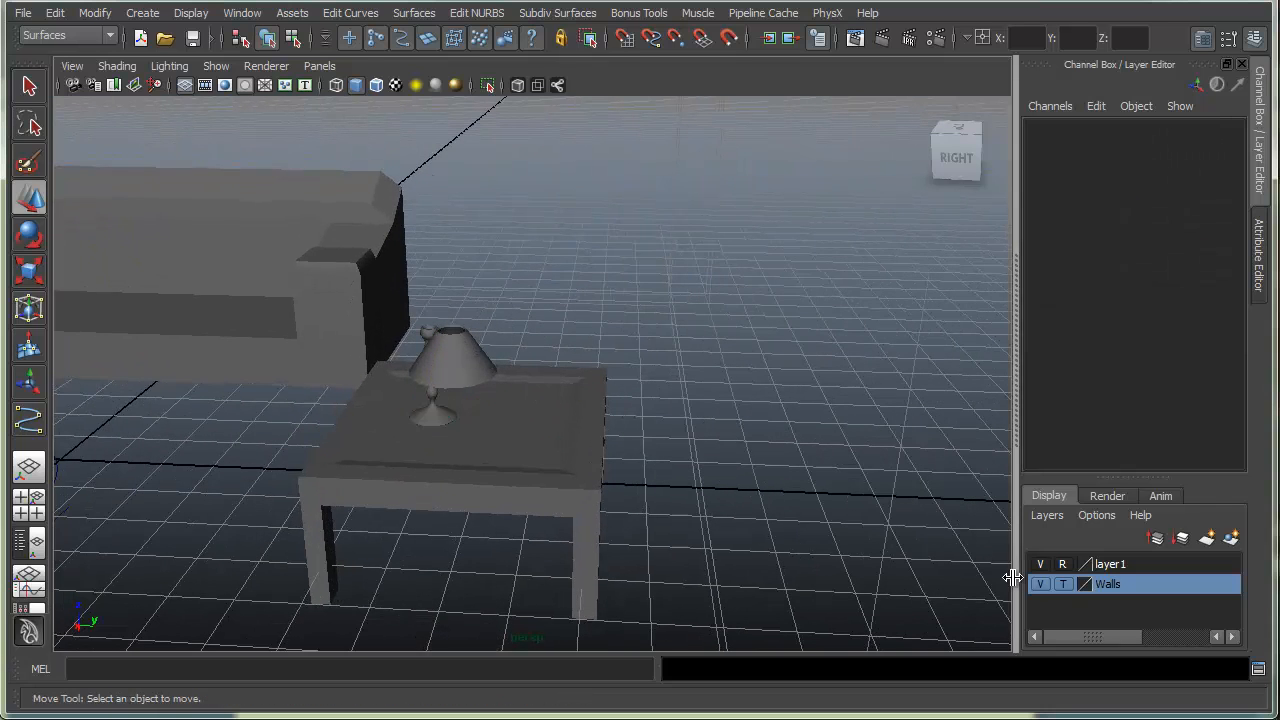
Raise the cone lampshade to about Z 3.757 and align it along Y over the stand.
click(455, 350)
drag(449, 274, 443, 241)
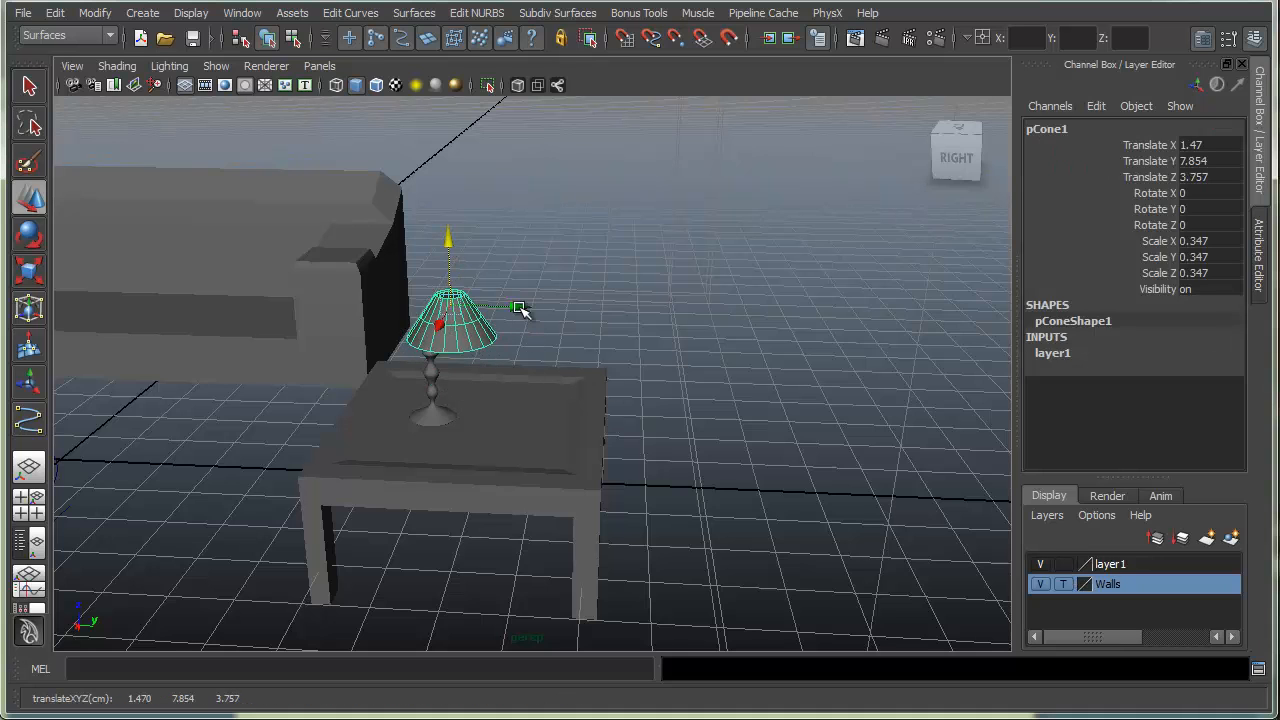
drag(518, 307, 588, 393)
Select the table, stand and lampshade together and move them beside the sofa, placing the stand at about X -4.333, Y 7.601, Z 2.284.
drag(389, 329, 572, 537)
alt+drag(424, 504, 500, 388)
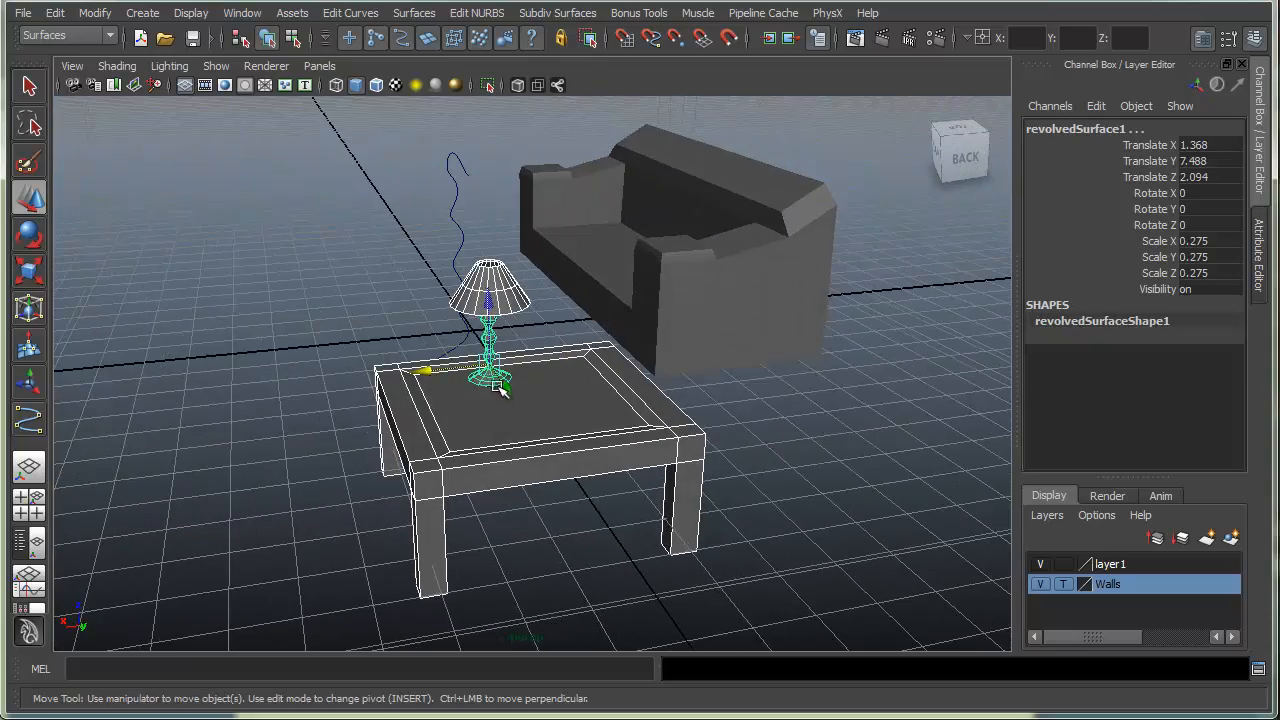
drag(413, 372, 725, 432)
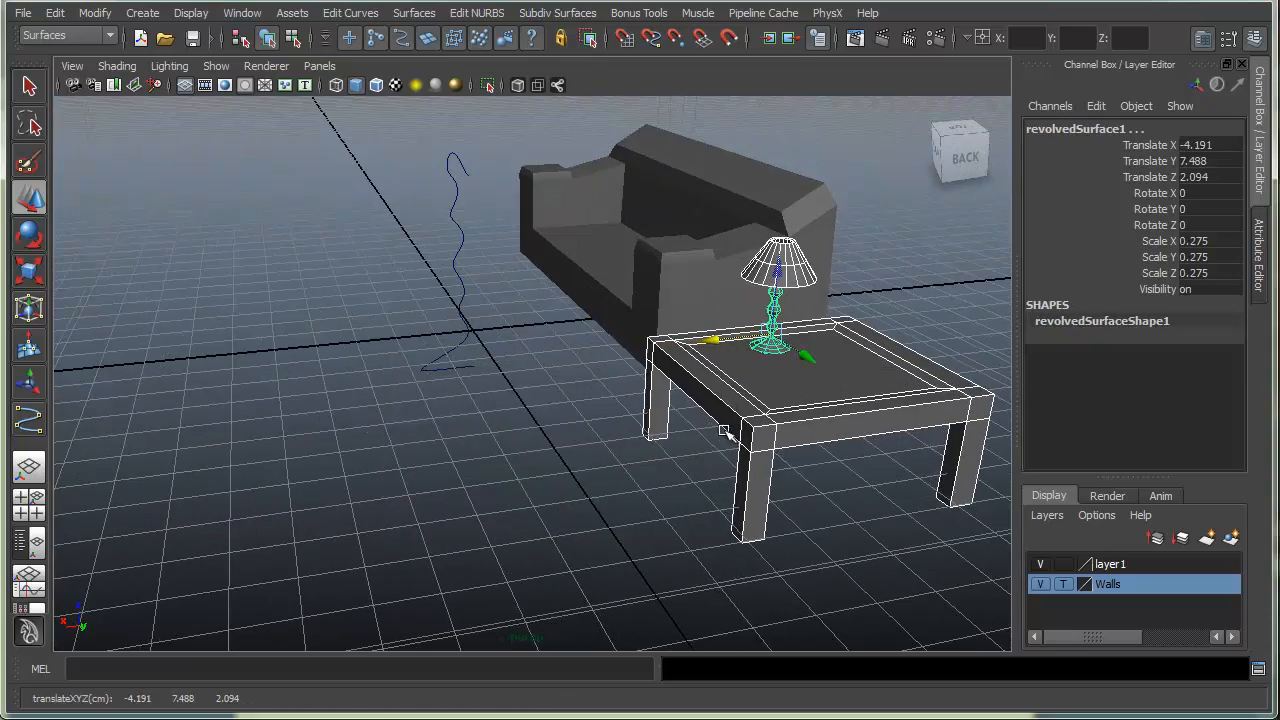
alt+drag(700, 514, 578, 333)
drag(483, 342, 505, 330)
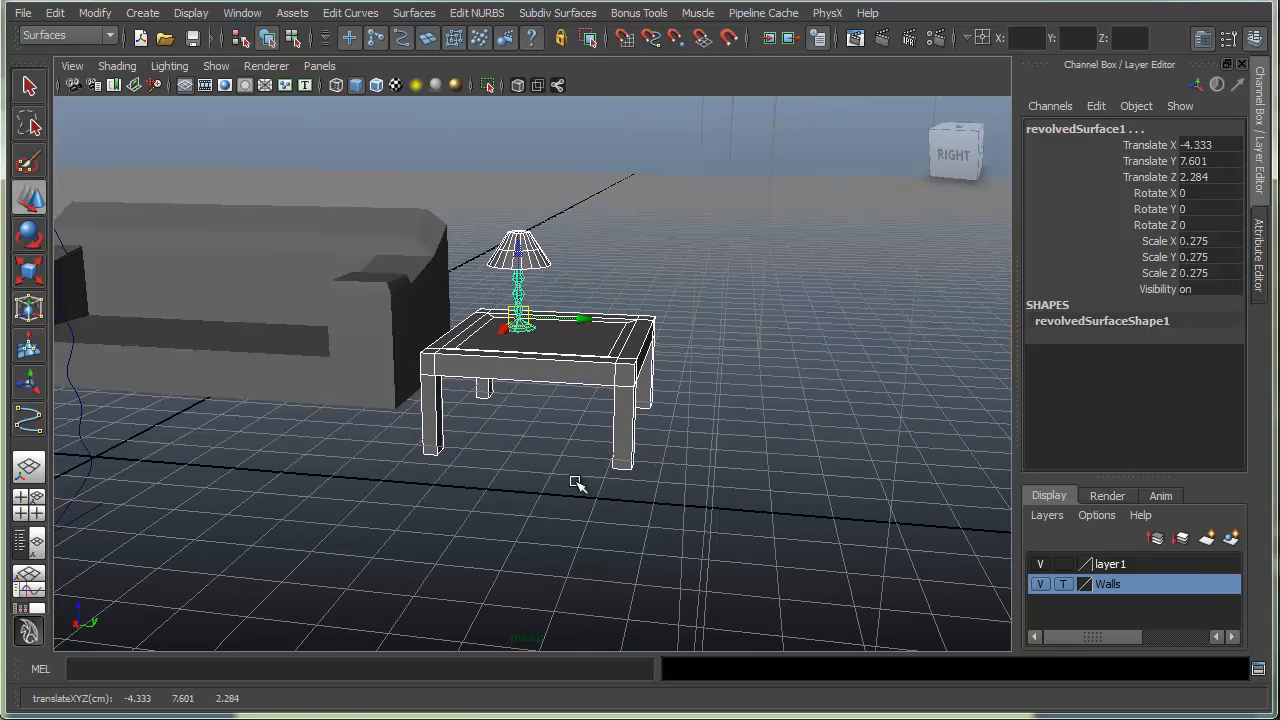
alt+middle_drag(404, 430, 886, 554)
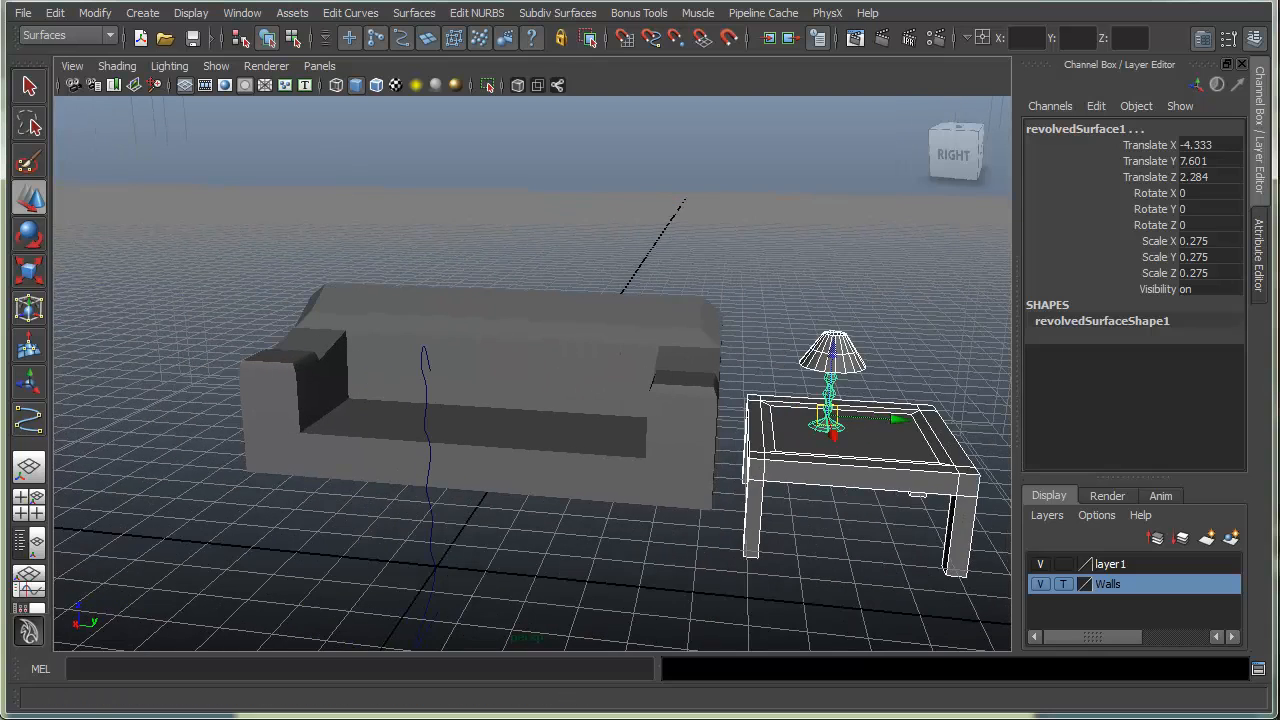
Create a spot light and raise it above the sofa to about Z 6.907.
click(145, 15)
mouse_move(165, 118)
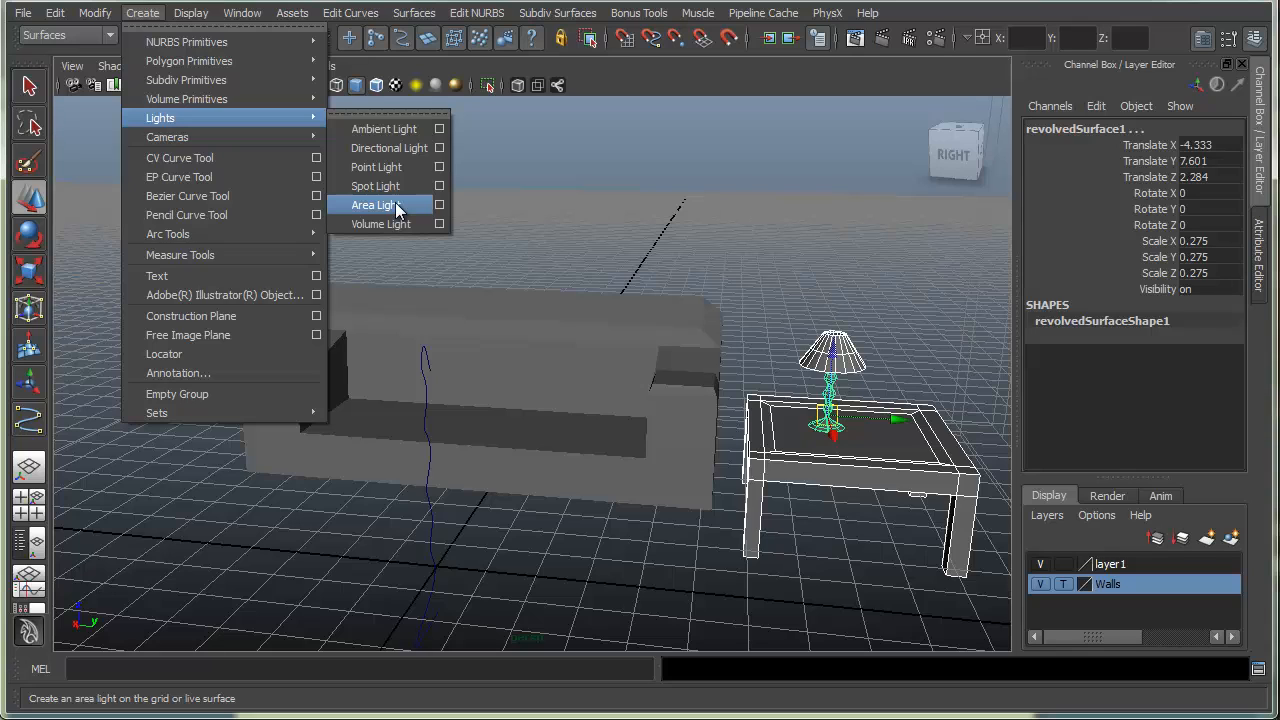
click(385, 186)
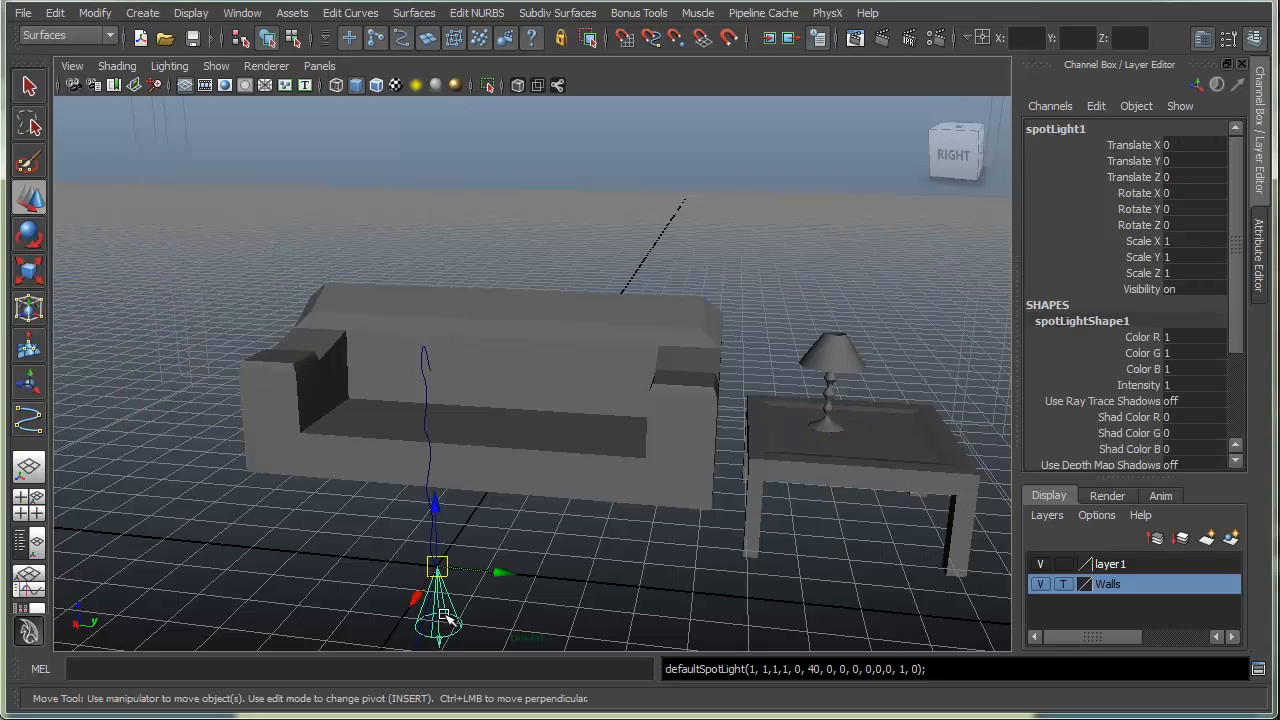
drag(437, 510, 426, 160)
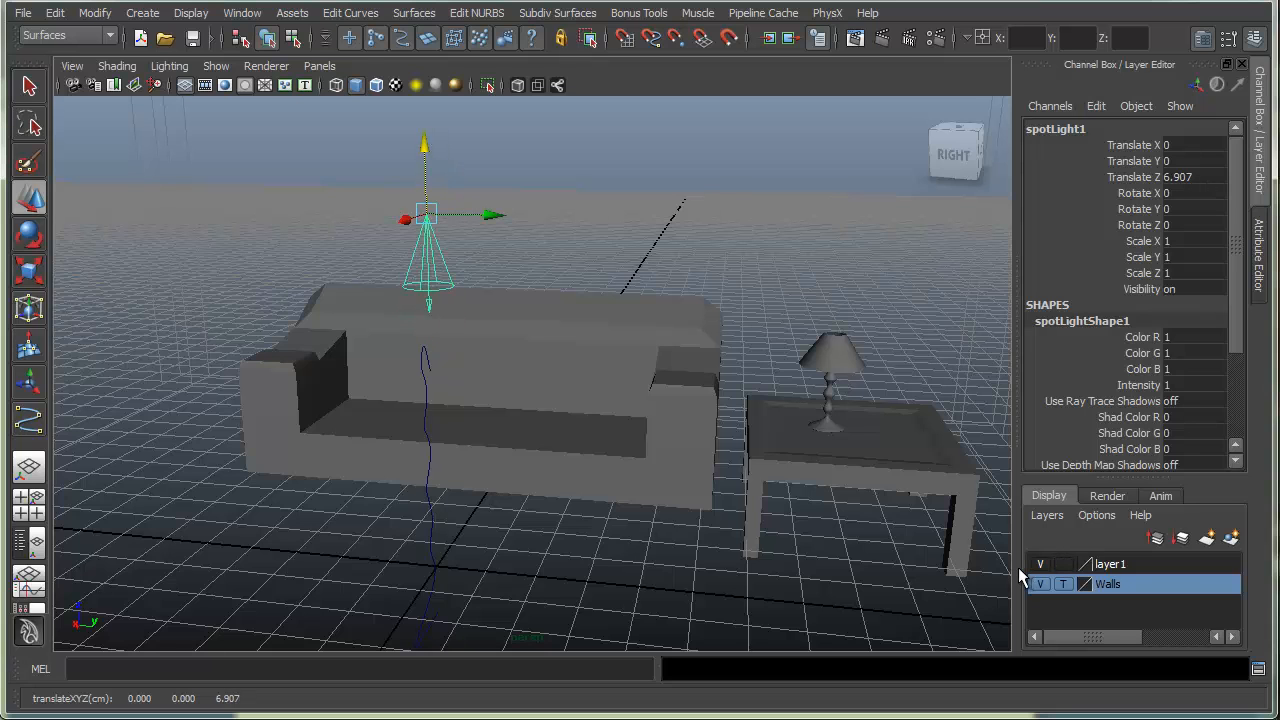
Light the perspective view with all scene lights and switch the Walls layer to reference display.
key(7)
mouse_move(537, 443)
alt+right_down()
mouse_move(305, 425)
mouse_move(434, 474)
alt+right_up()
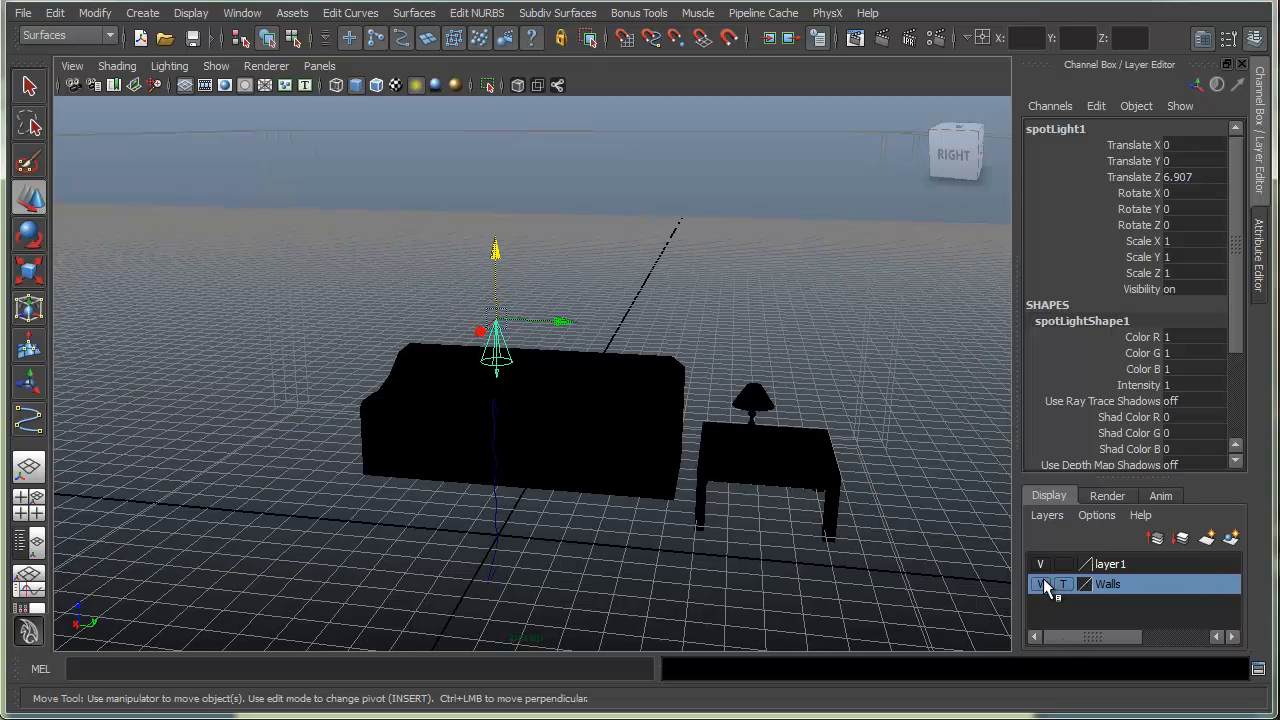
click(1062, 584)
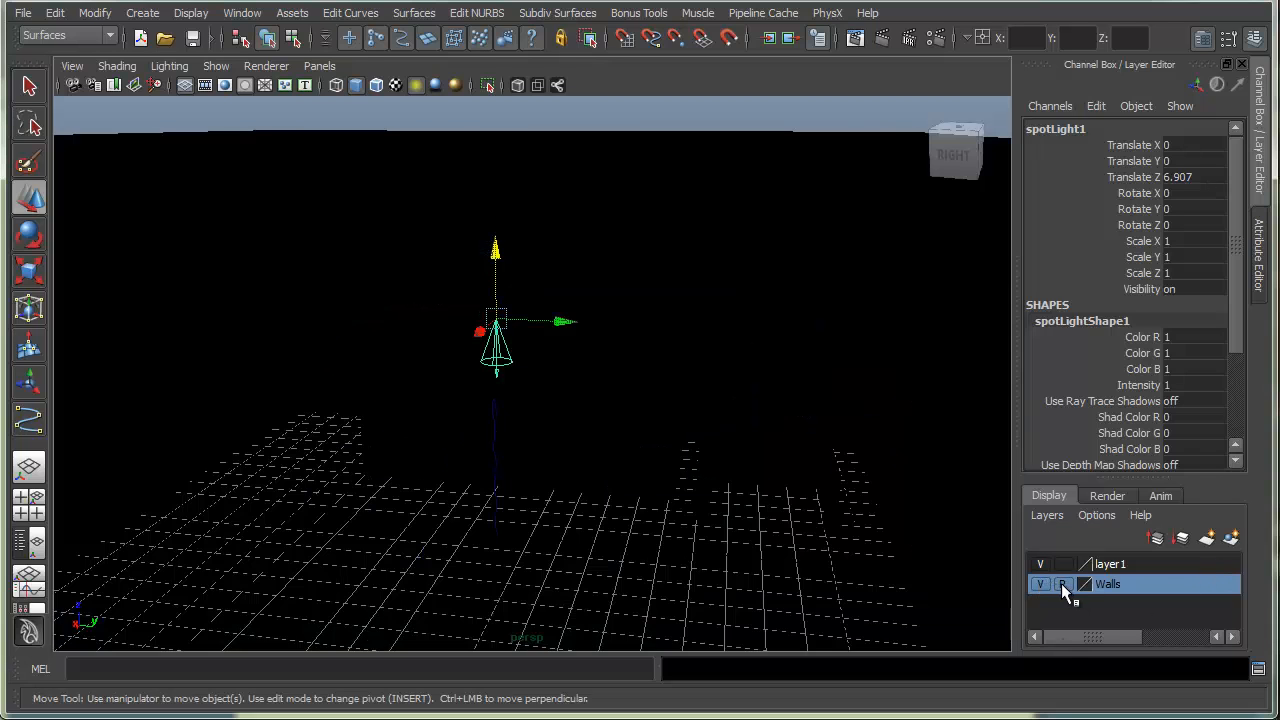
alt+drag(570, 404, 612, 500)
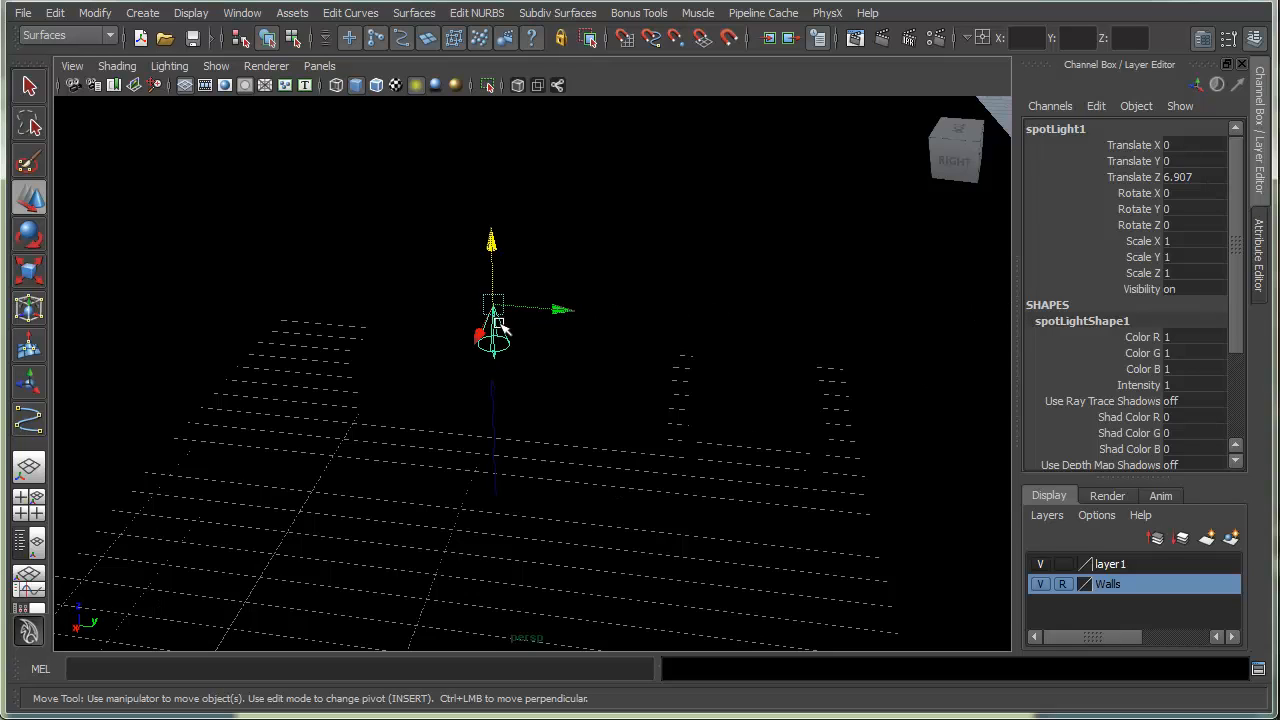
Widen the spot light's cone angle to about 155.794 and raise the light above the room's walls.
key(ctrl+a)
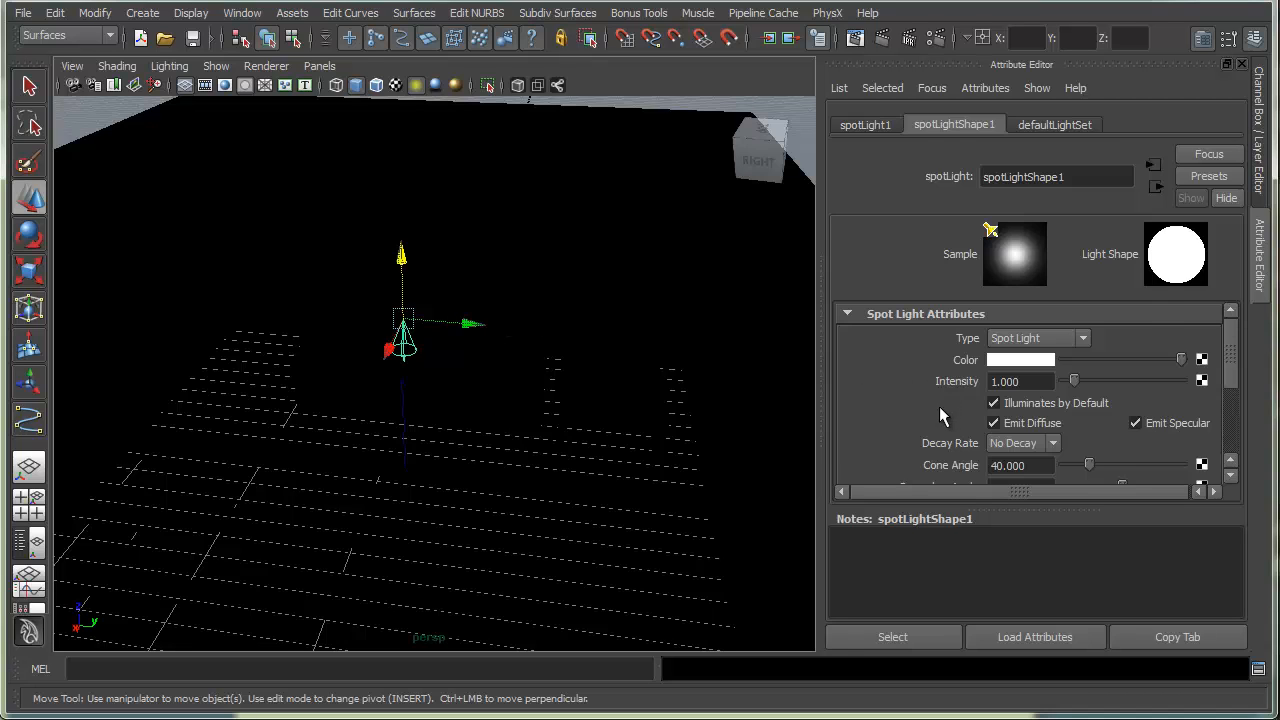
scroll(939, 406, down, 1)
drag(1090, 407, 1172, 410)
drag(1173, 411, 1166, 406)
alt+drag(438, 367, 460, 322)
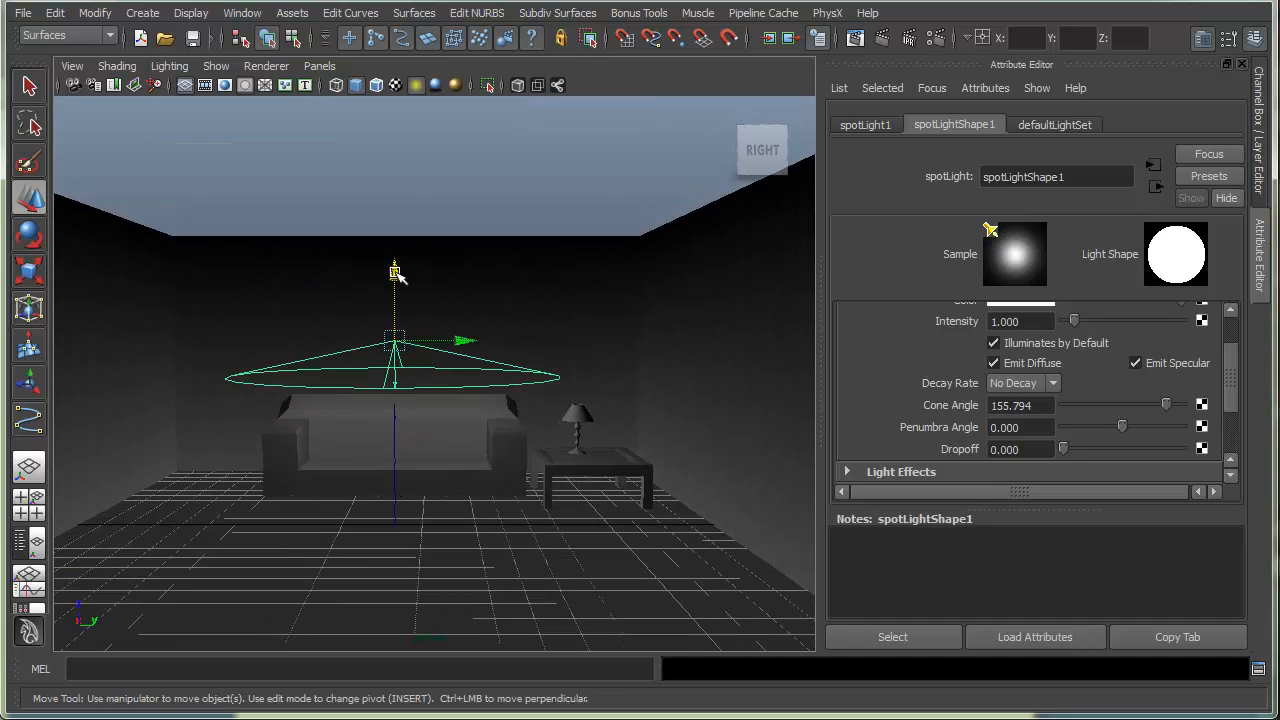
drag(396, 285, 398, 38)
alt+drag(423, 191, 417, 325)
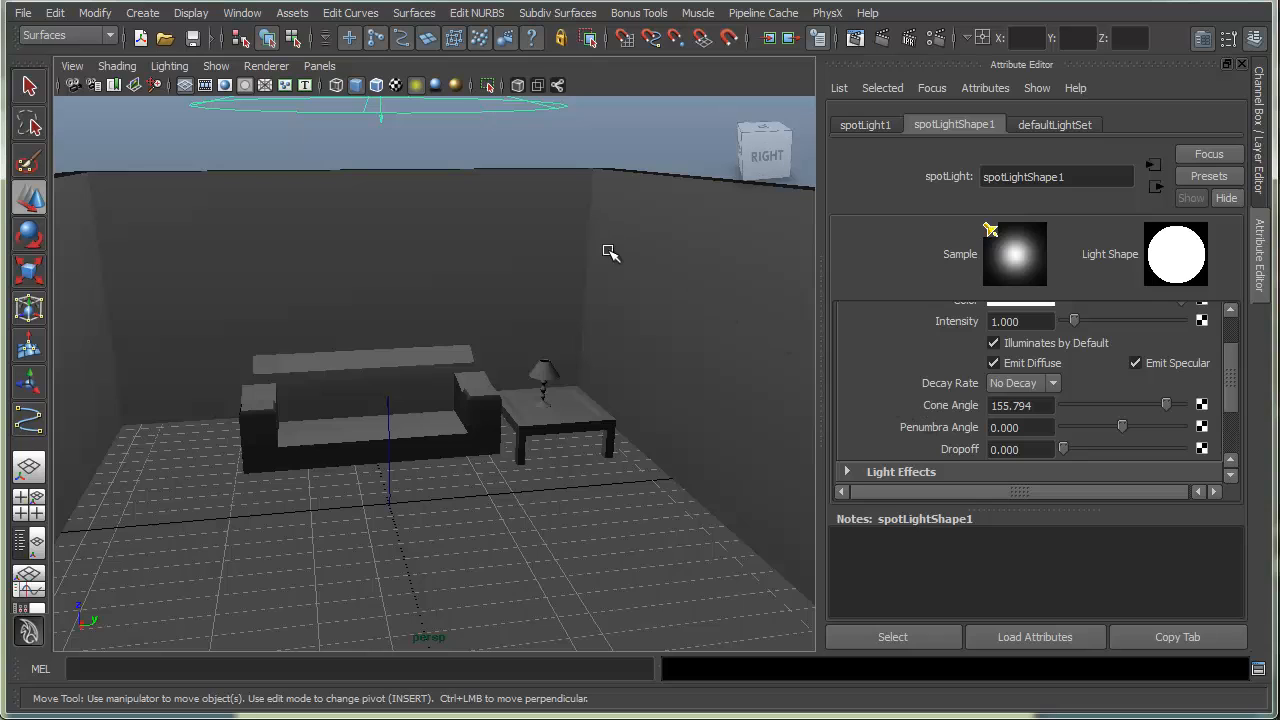
Turn on shadows in the perspective view and enable Use Depth Map Shadows for the spot light.
click(117, 66)
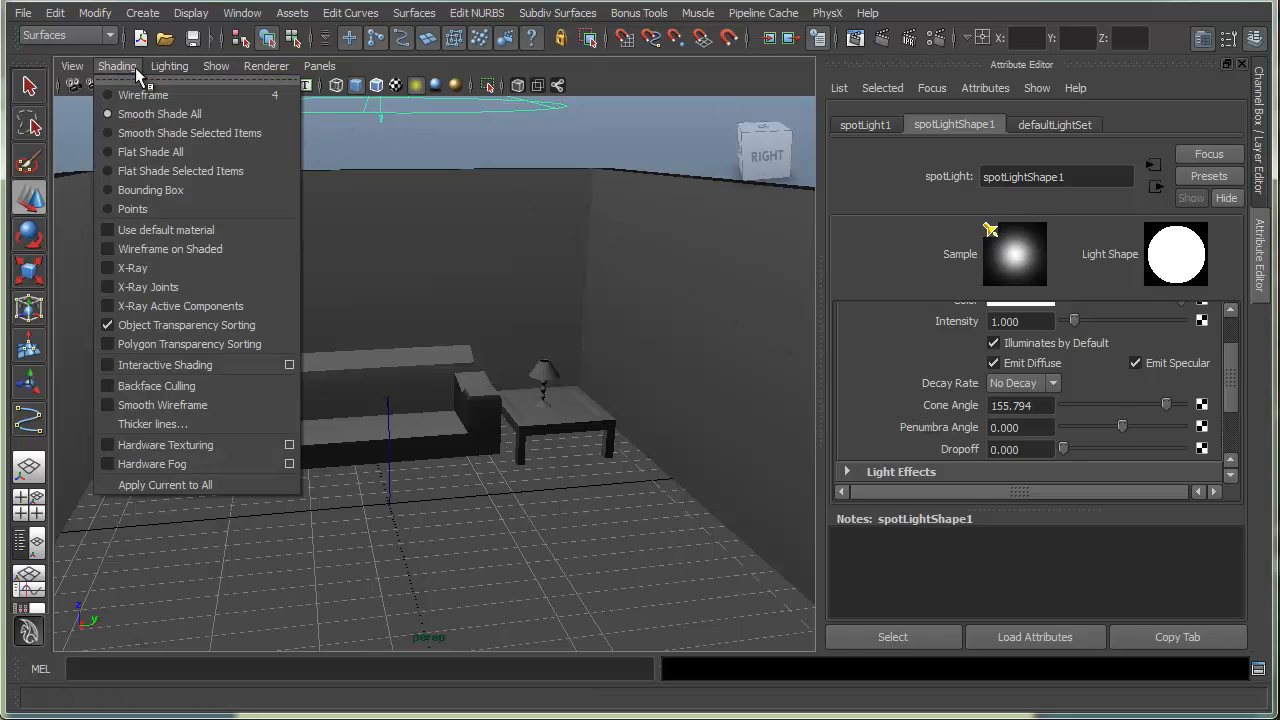
mouse_move(167, 70)
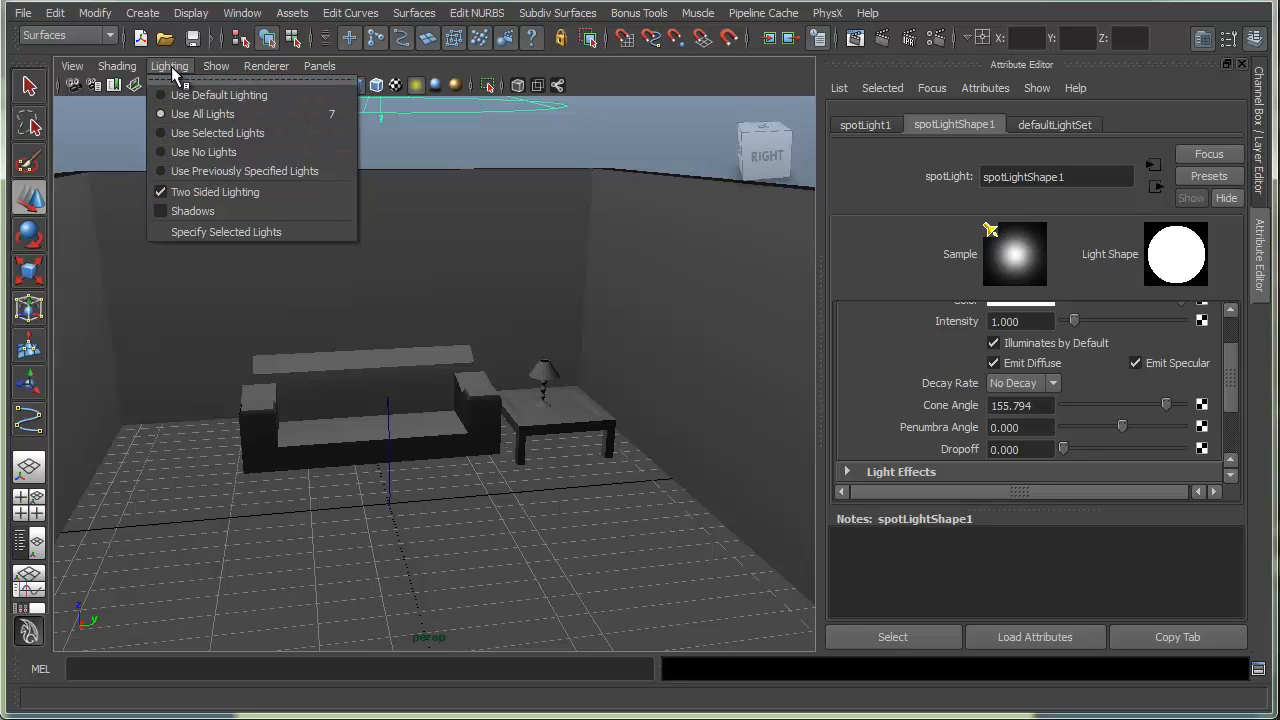
click(163, 210)
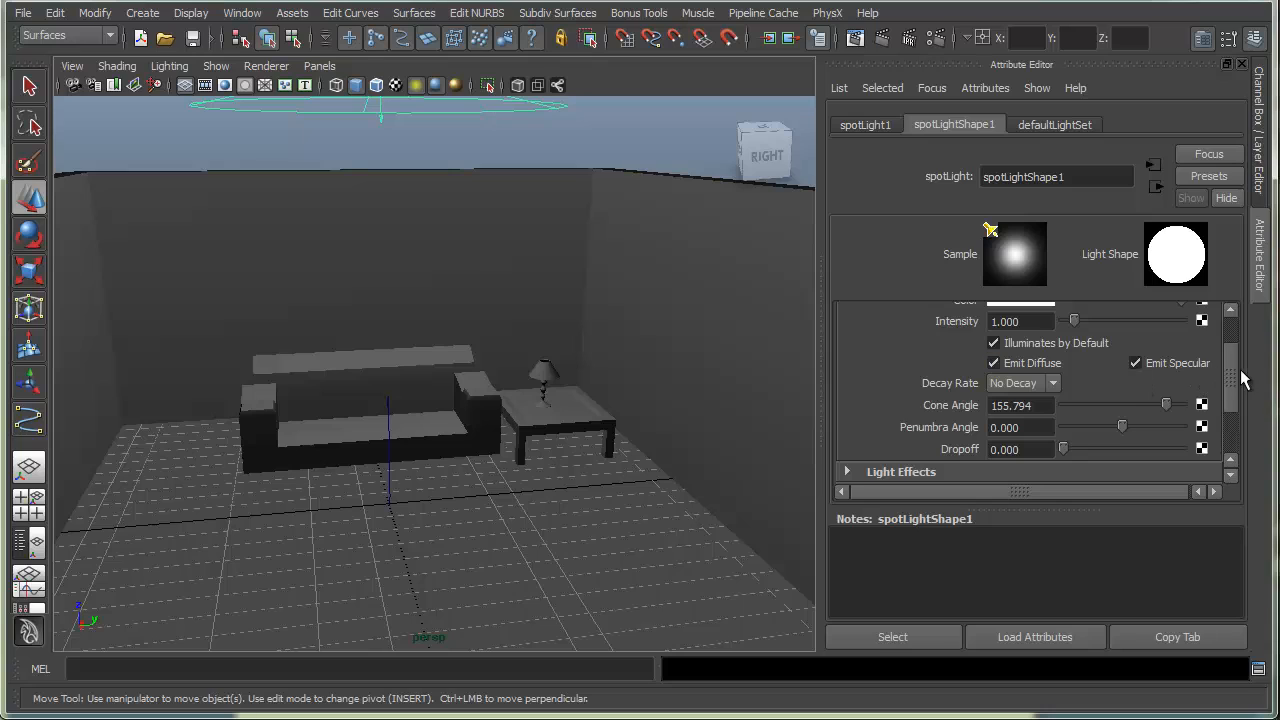
scroll(1233, 378, down, 1)
scroll(1235, 383, down, 3)
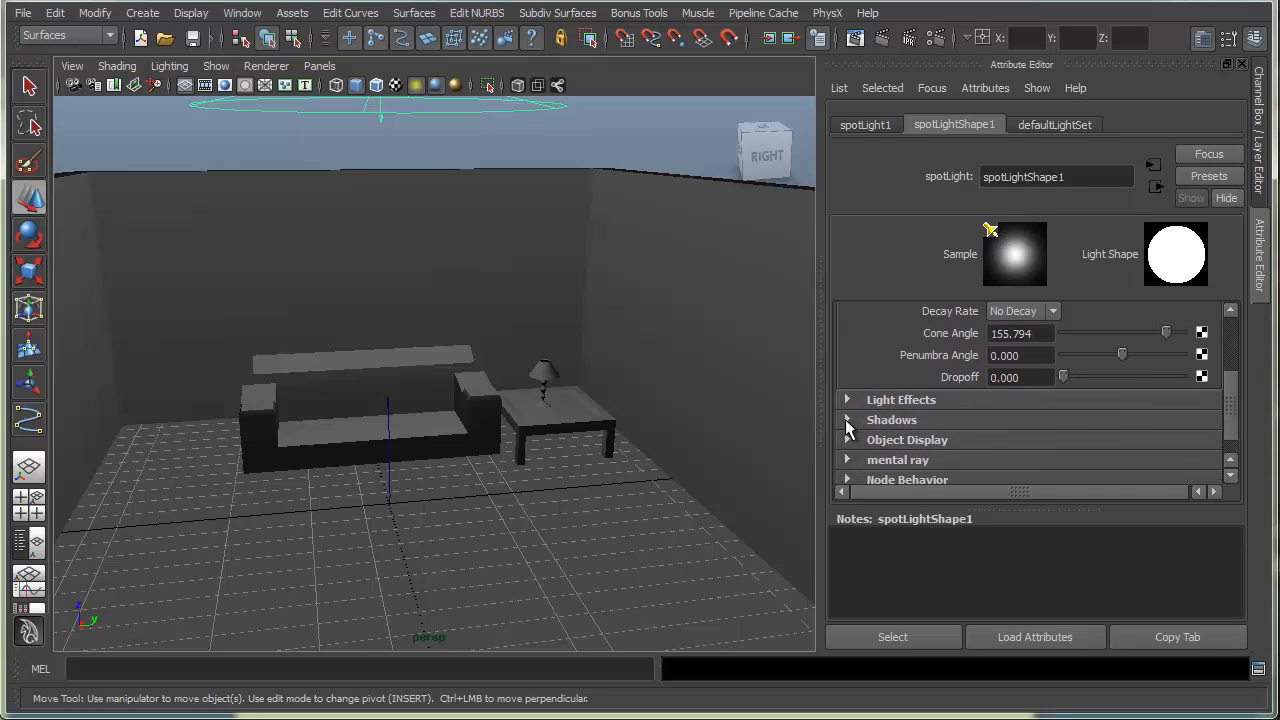
click(846, 419)
scroll(905, 427, down, 3)
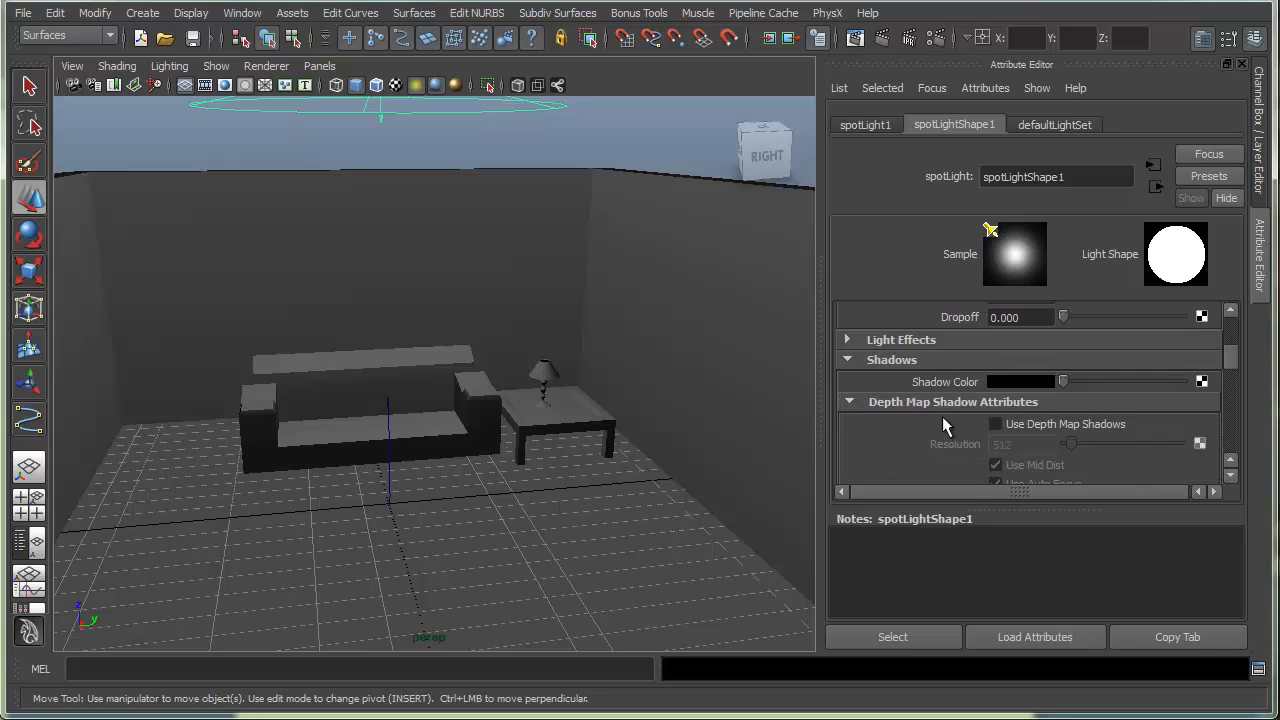
scroll(998, 424, down, 3)
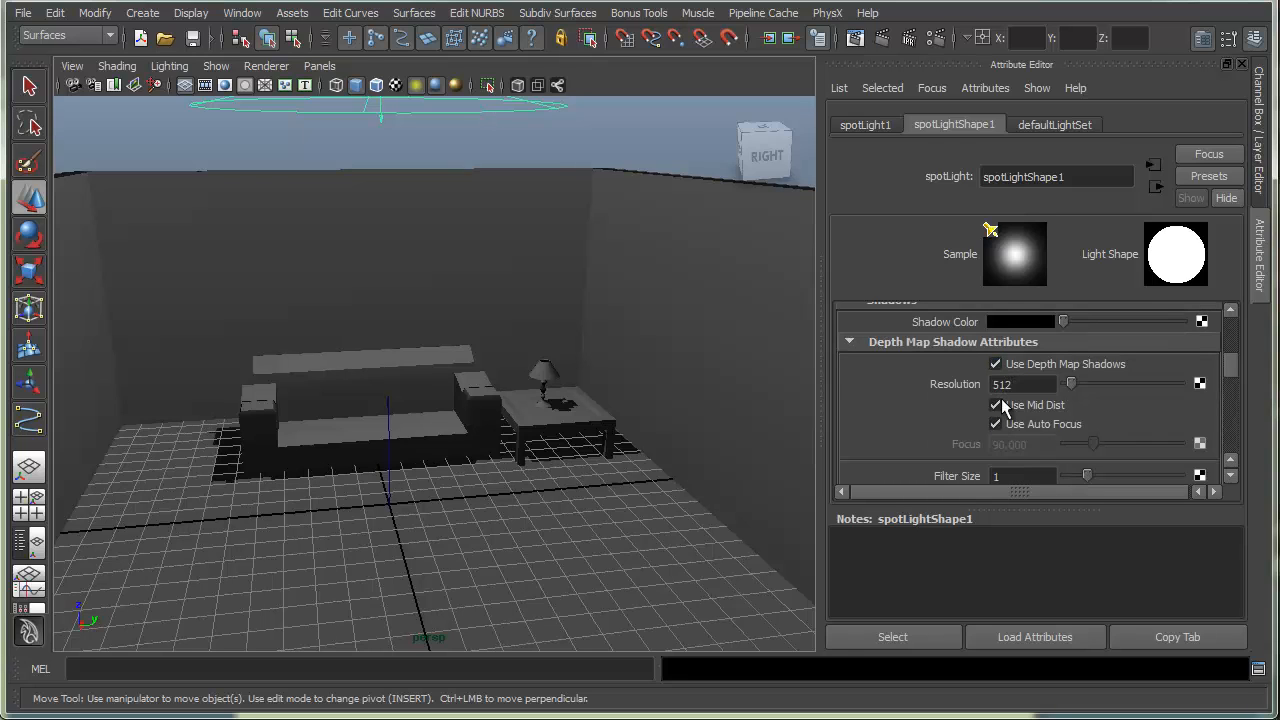
Increase the spot light's depth map filter size and set its penumbra angle to about 4.286.
scroll(1002, 400, down, 3)
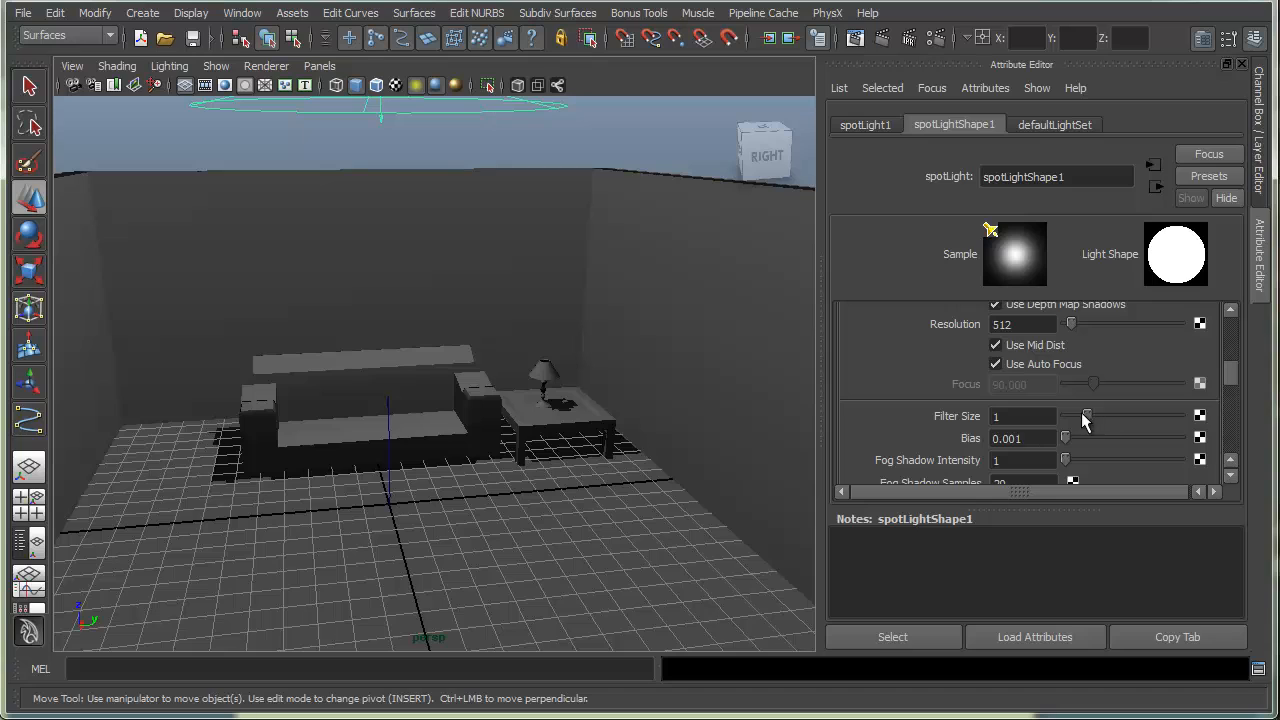
drag(1082, 413, 1156, 415)
scroll(1060, 400, up, 10)
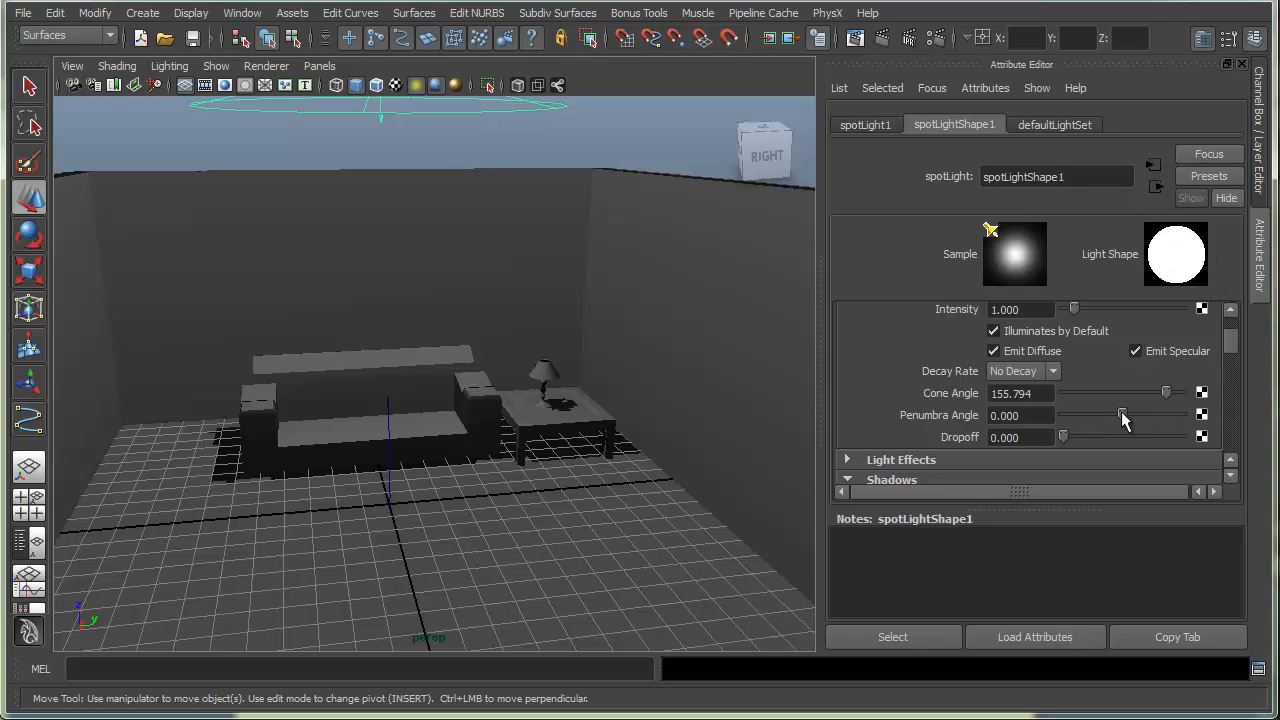
drag(1122, 420, 1148, 405)
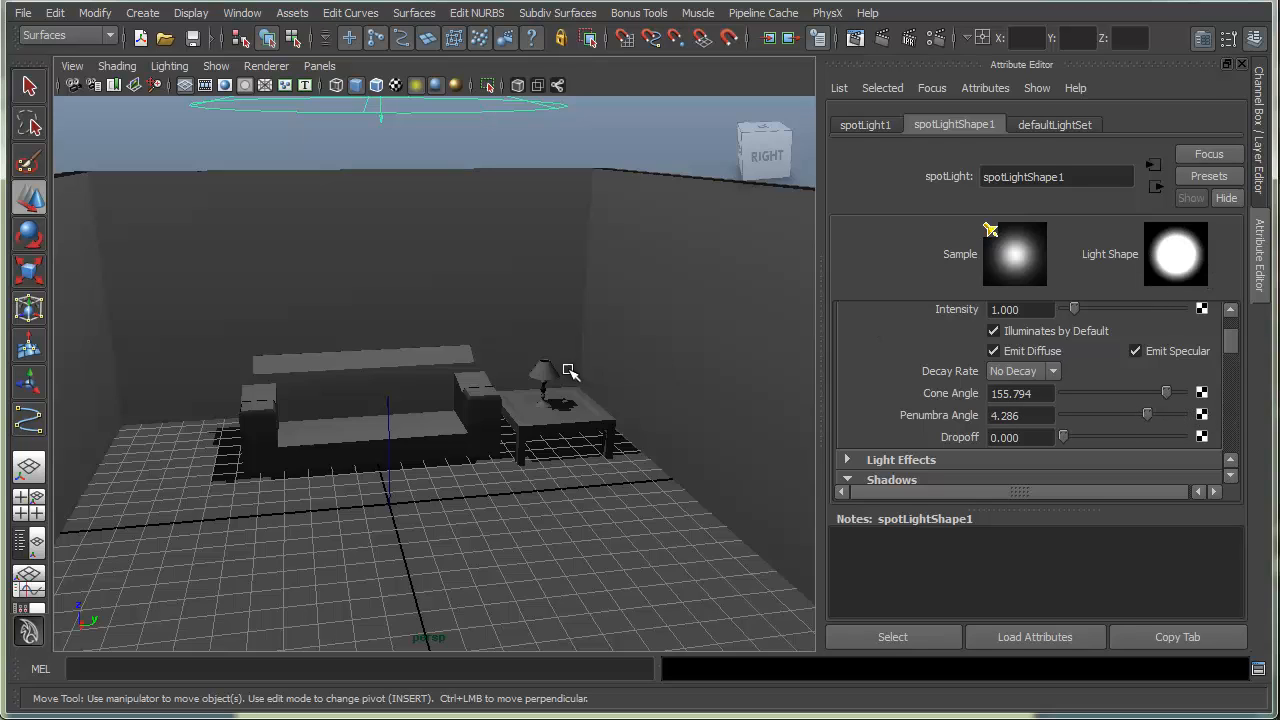
alt+drag(546, 366, 427, 423)
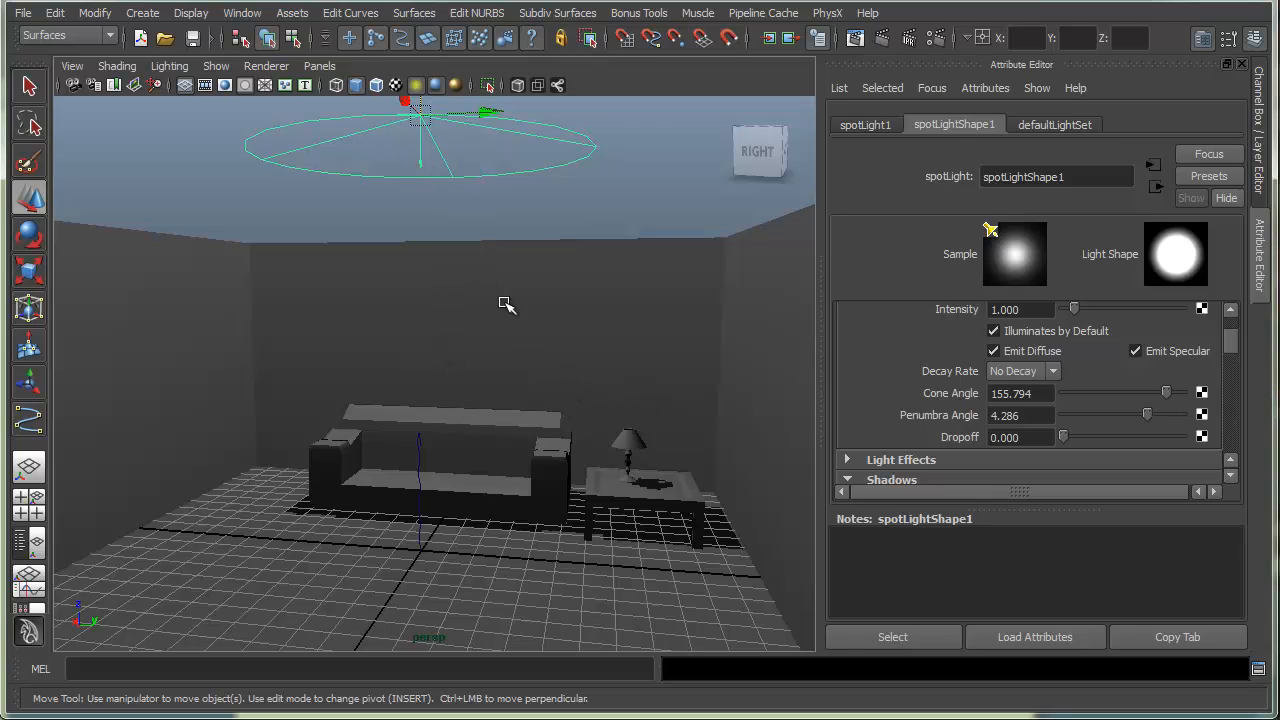
alt+drag(500, 361, 423, 364)
alt+right_drag(423, 364, 548, 398)
alt+middle_drag(525, 390, 472, 338)
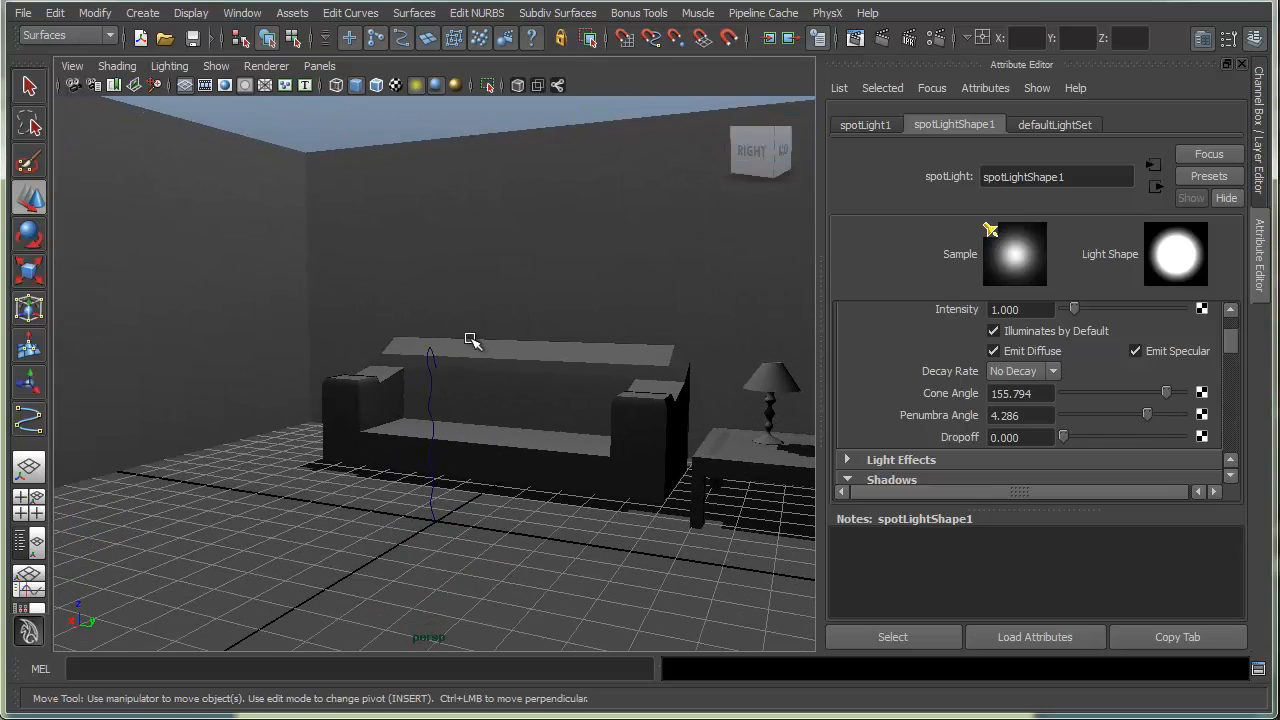
Create a new camera in the living-room scene.
alt+drag(472, 338, 480, 336)
click(155, 15)
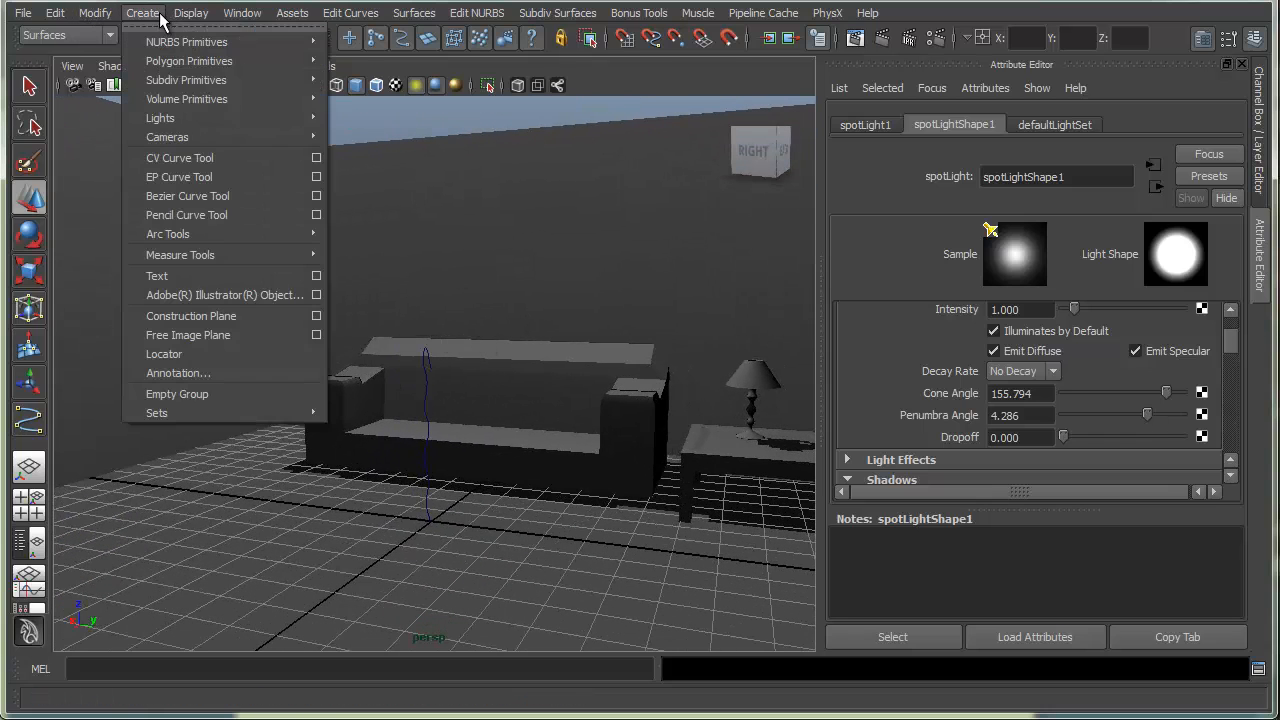
mouse_move(271, 140)
click(355, 142)
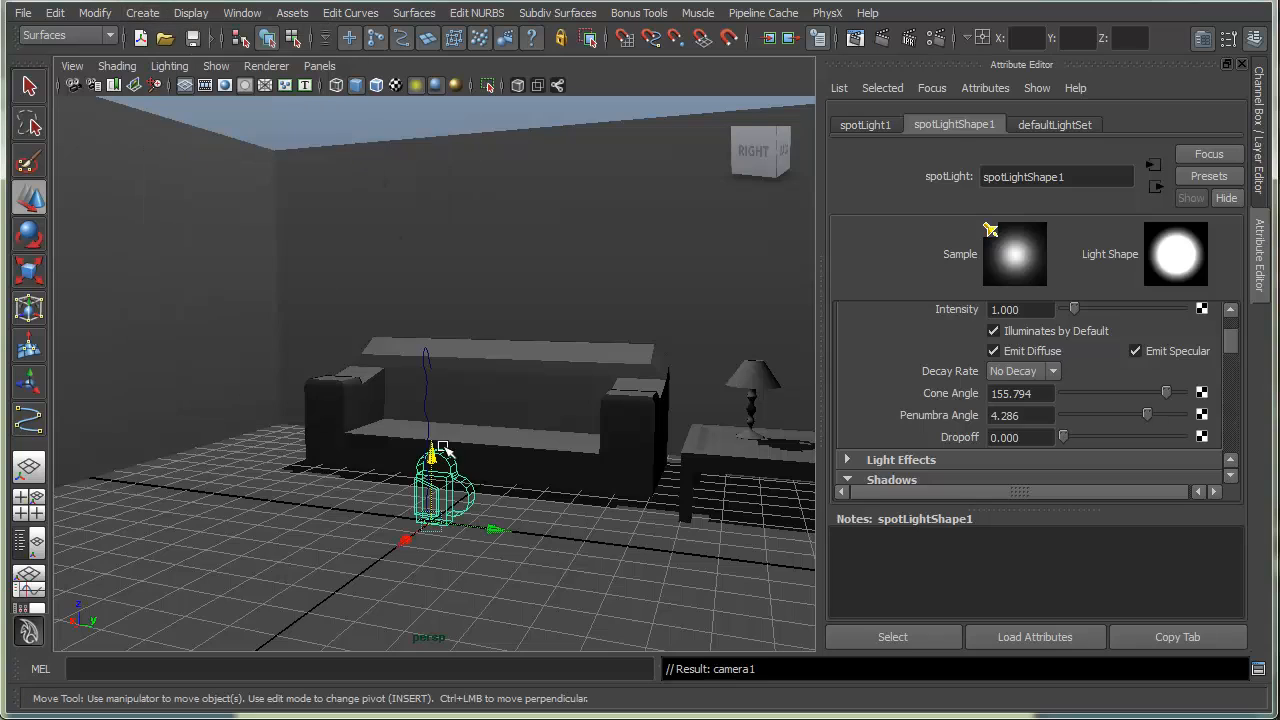
Raise the new camera above the sofa's height and rotate it 90 degrees about the X axis.
drag(436, 464, 415, 330)
key(ctrl+z)
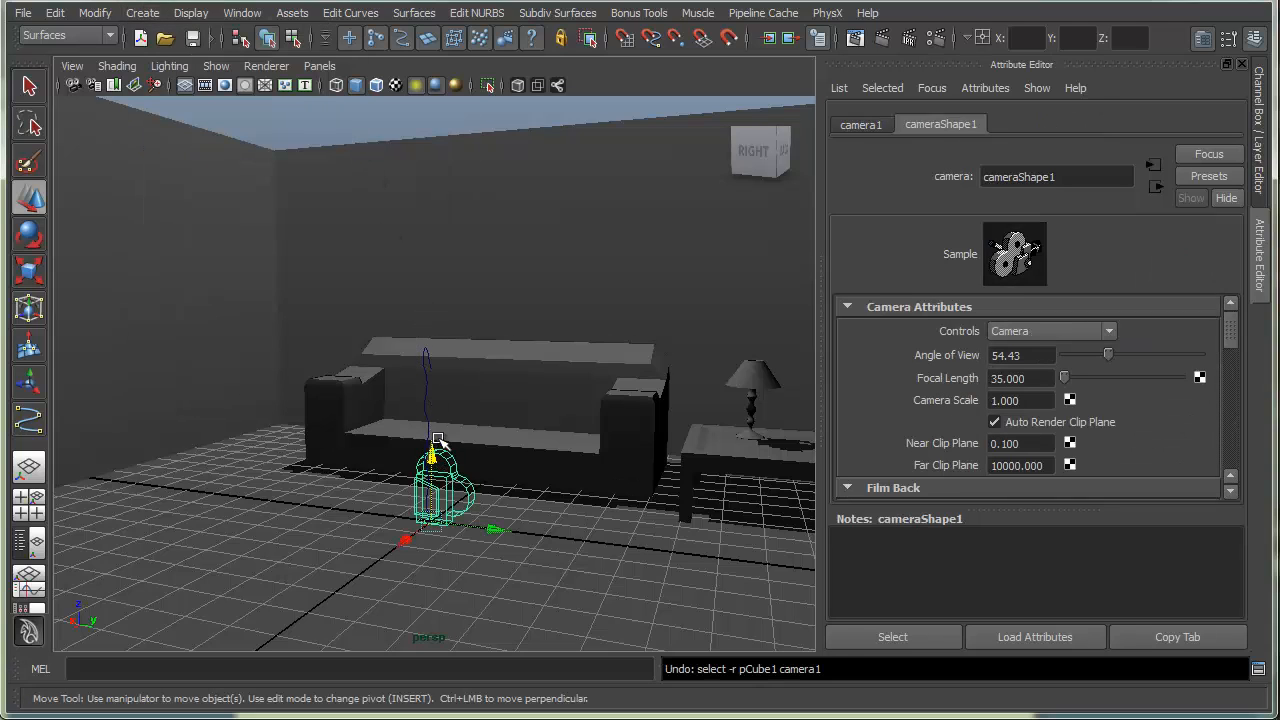
drag(437, 440, 430, 268)
key(e)
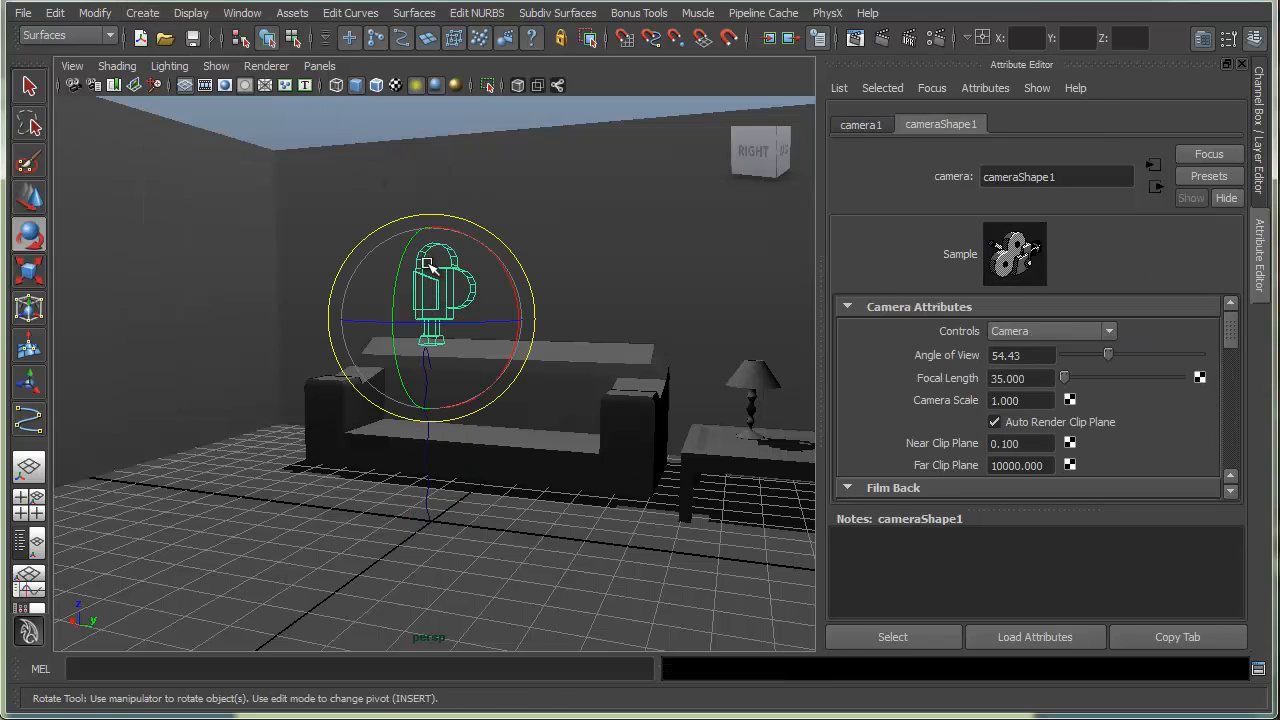
drag(512, 287, 400, 200)
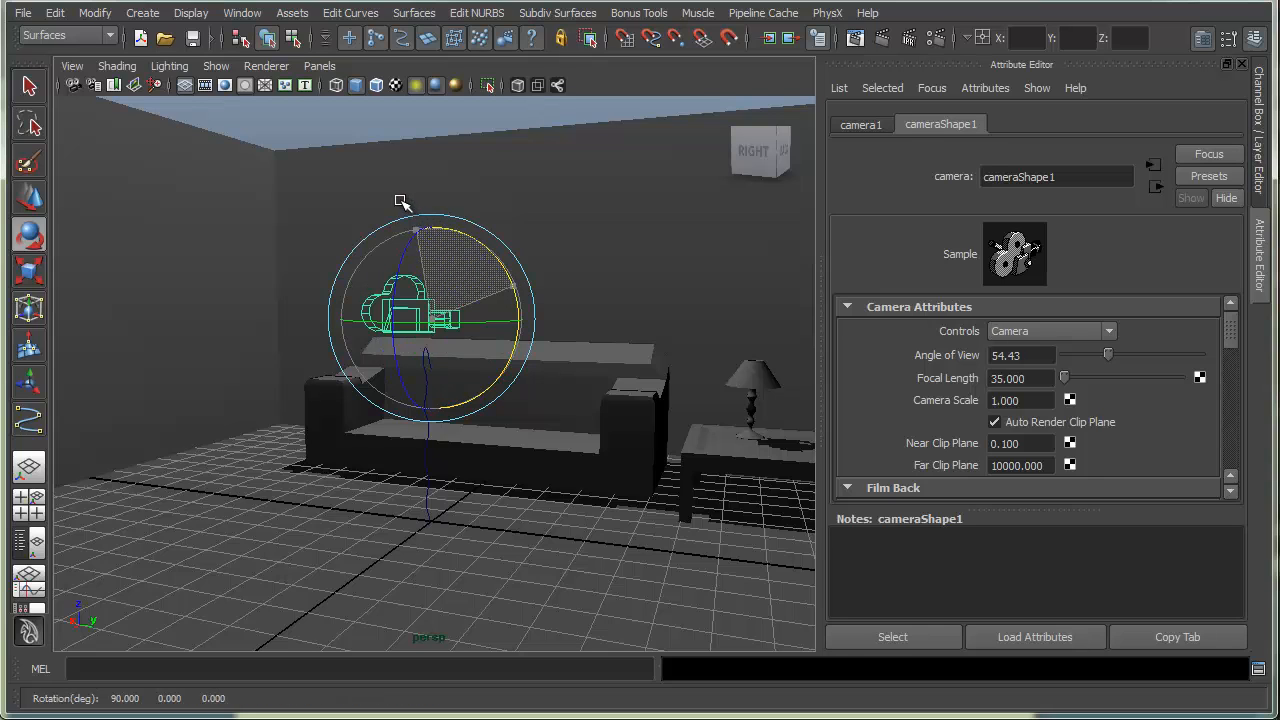
Look through camera1 and move it until the whole sofa, the side table and the lamp are in view.
click(319, 66)
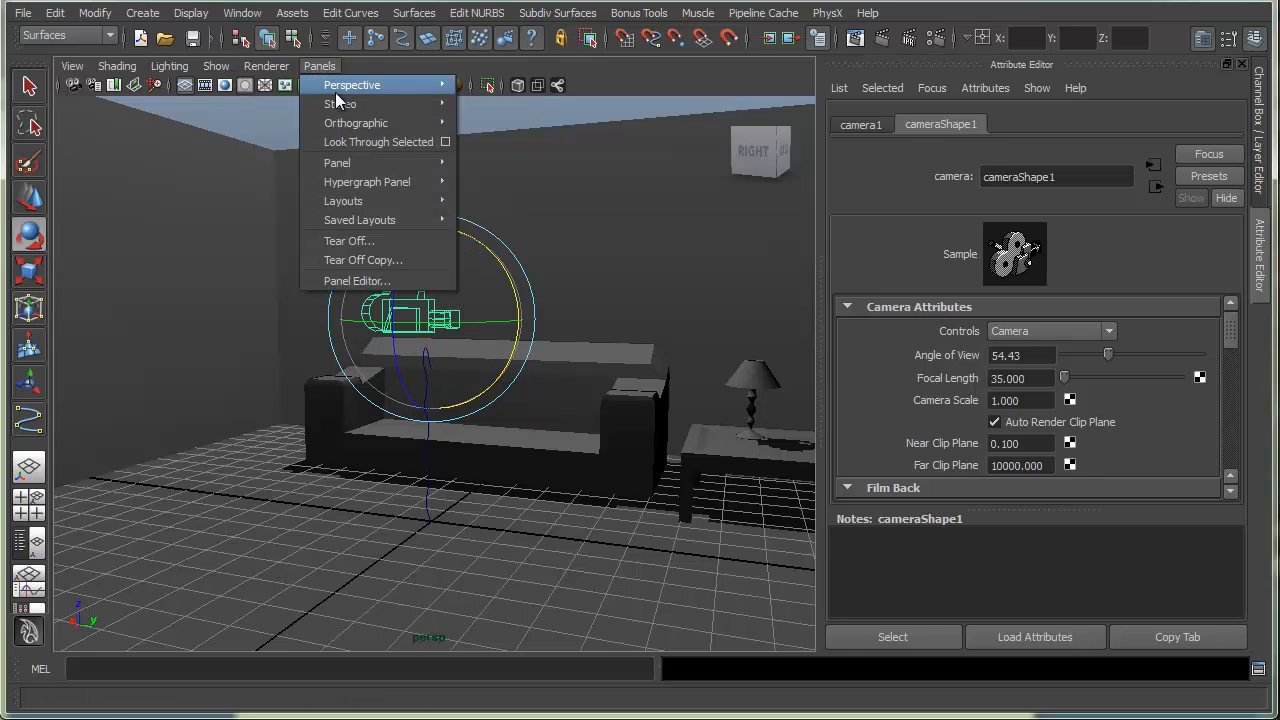
mouse_move(436, 88)
click(478, 92)
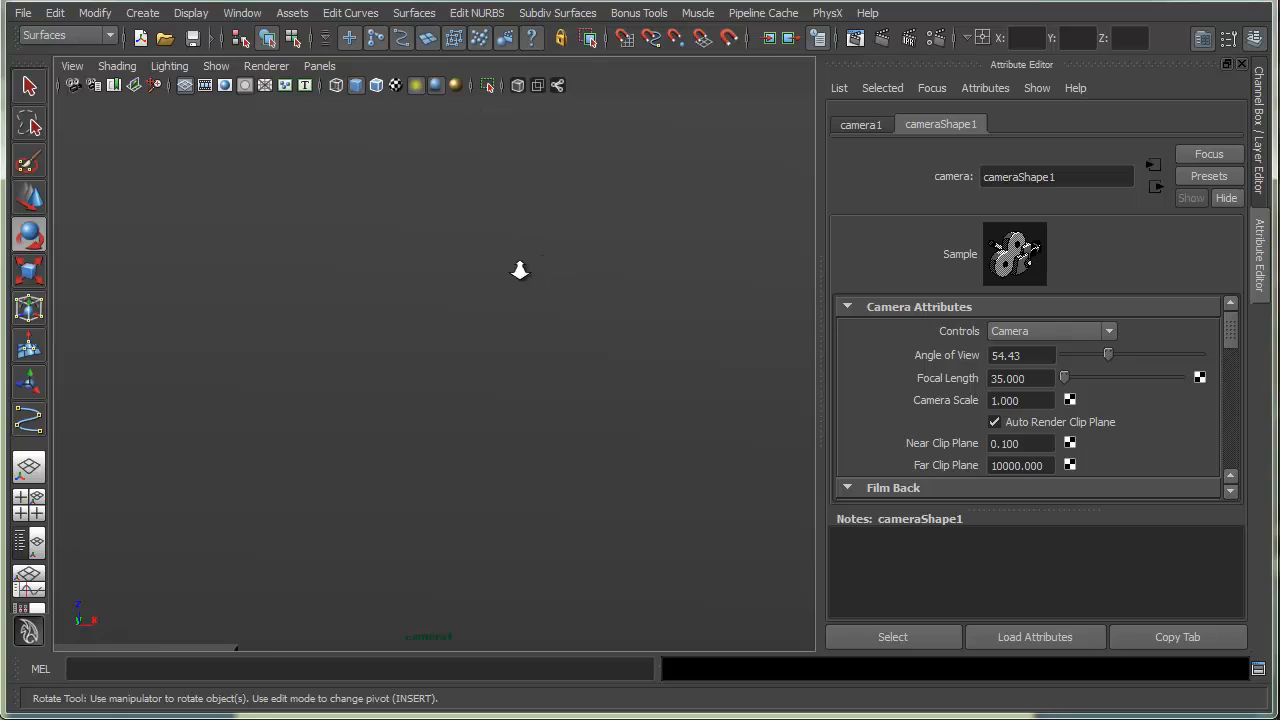
alt+right_drag(520, 271, 90, 260)
alt+right_drag(530, 351, 763, 340)
alt+drag(763, 340, 389, 364)
scroll(445, 361, down, 6)
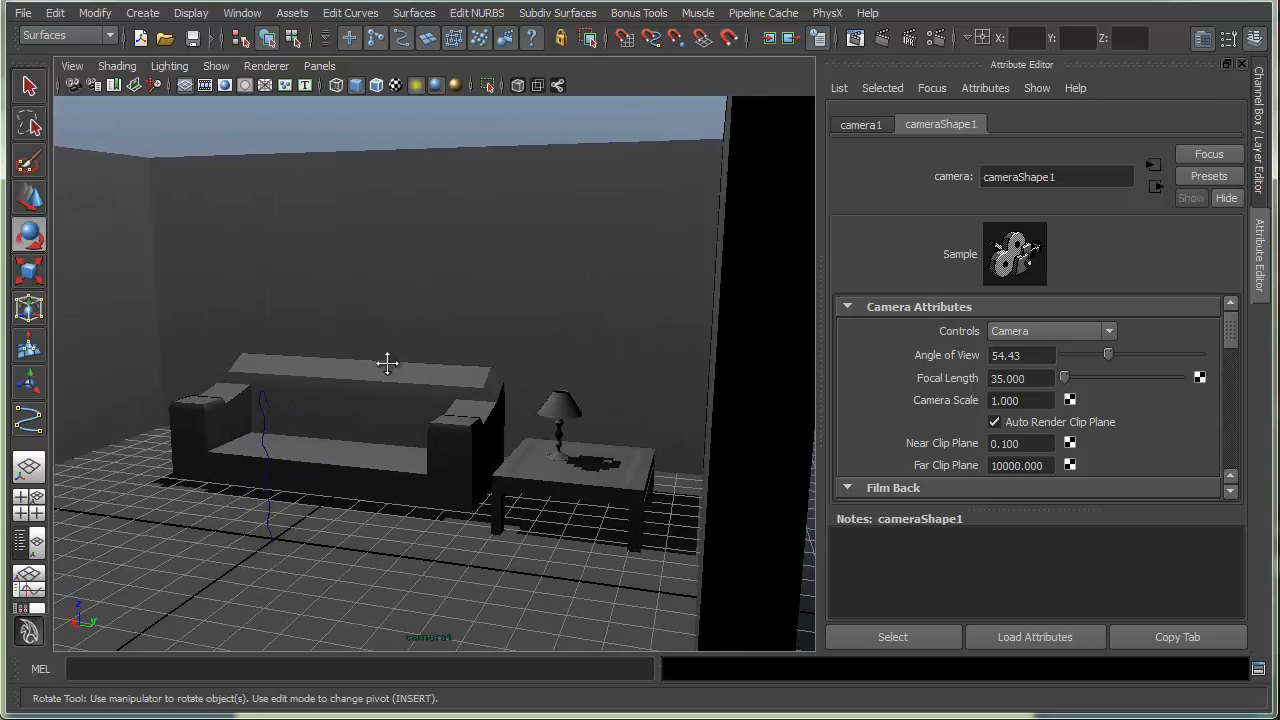
Reframe camera1 closer and at an angle with the lamp and table in front of the sofa, and key it at frame 1.
alt+middle_drag(389, 364, 432, 282)
alt+middle_drag(346, 281, 367, 280)
alt+right_drag(367, 282, 460, 287)
alt+drag(460, 287, 443, 308)
alt+right_drag(443, 308, 592, 350)
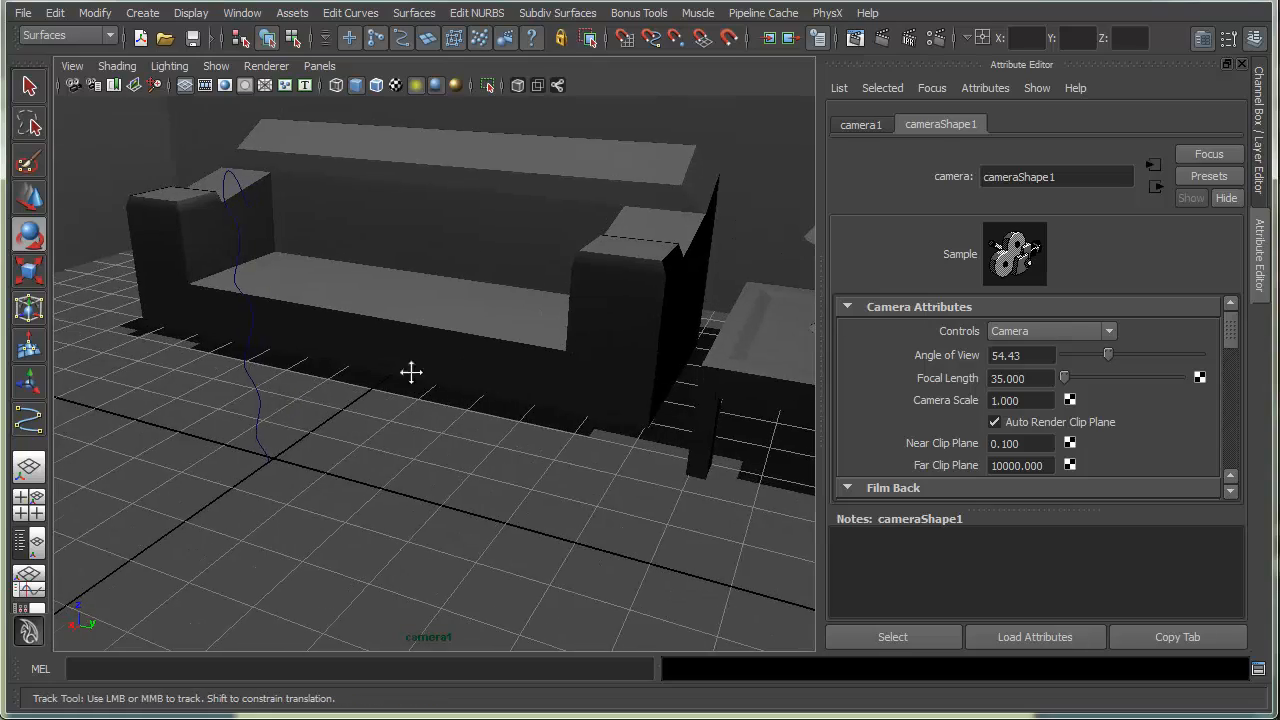
alt+middle_drag(411, 371, 319, 378)
alt+drag(335, 382, 286, 400)
alt+right_drag(286, 400, 405, 378)
alt+drag(405, 378, 325, 437)
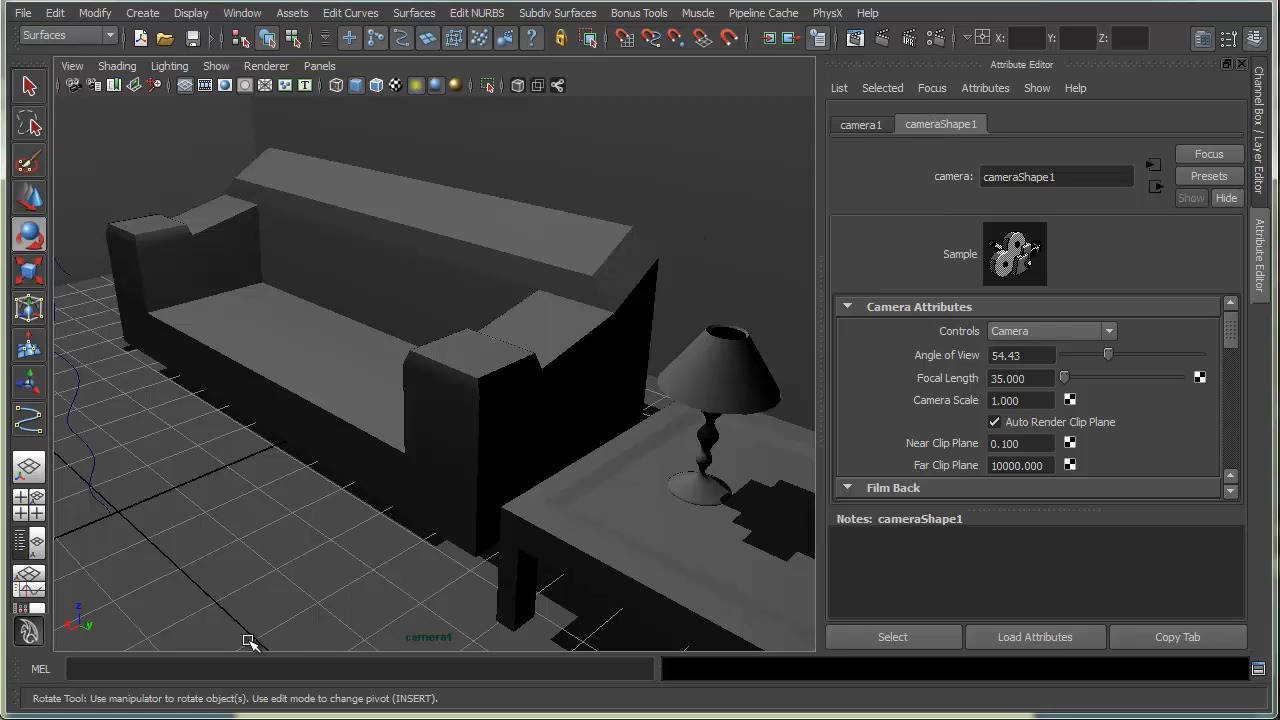
key(s)
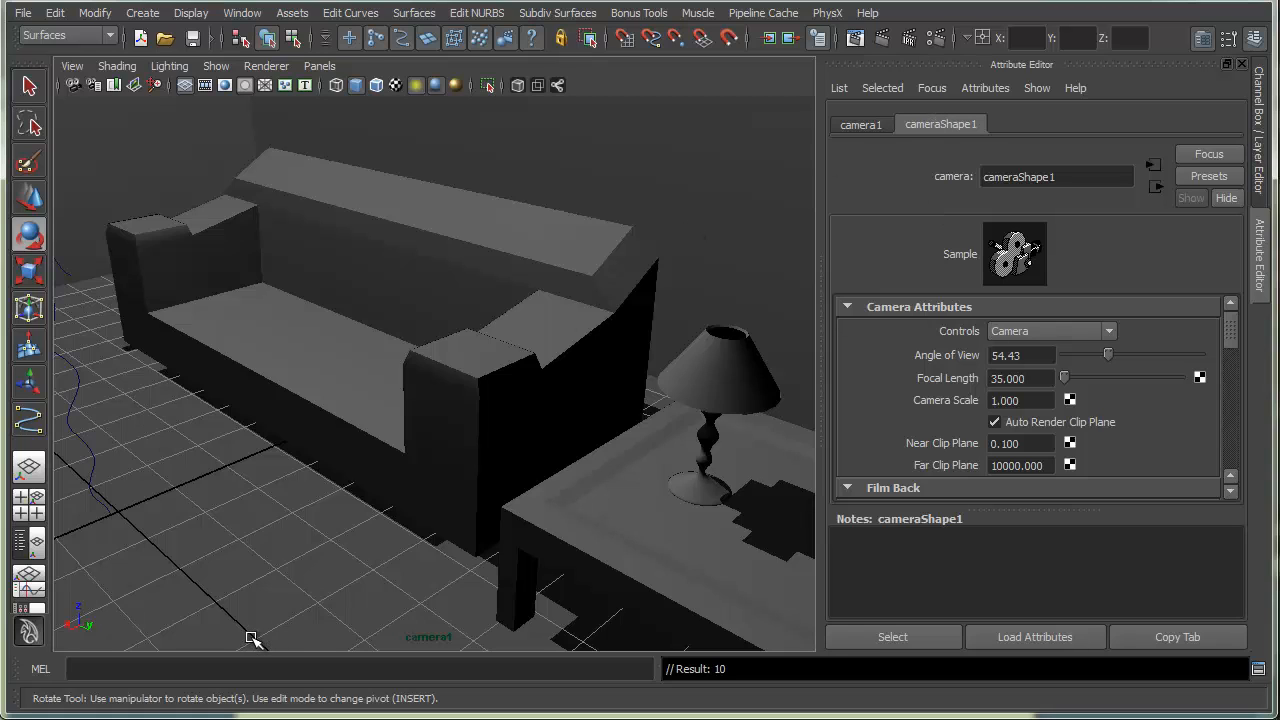
Show the Range Slider and the Time Slider in the interface.
click(143, 14)
mouse_move(188, 14)
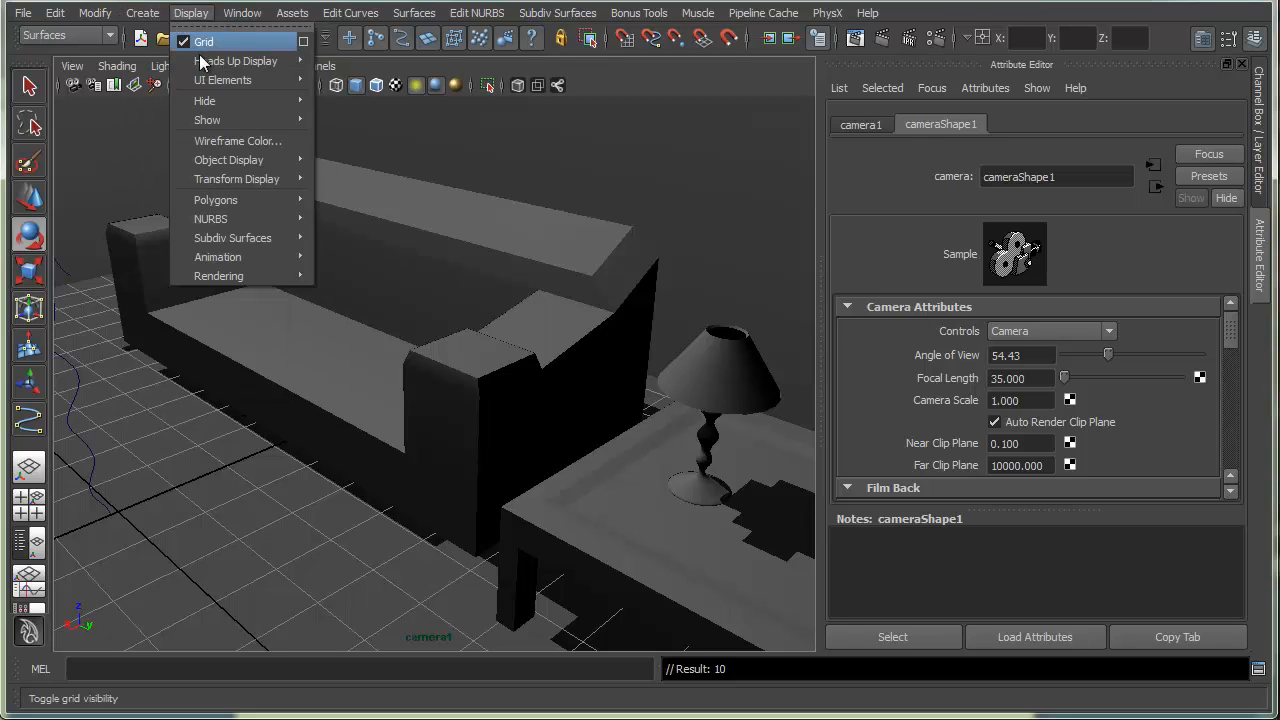
mouse_move(203, 62)
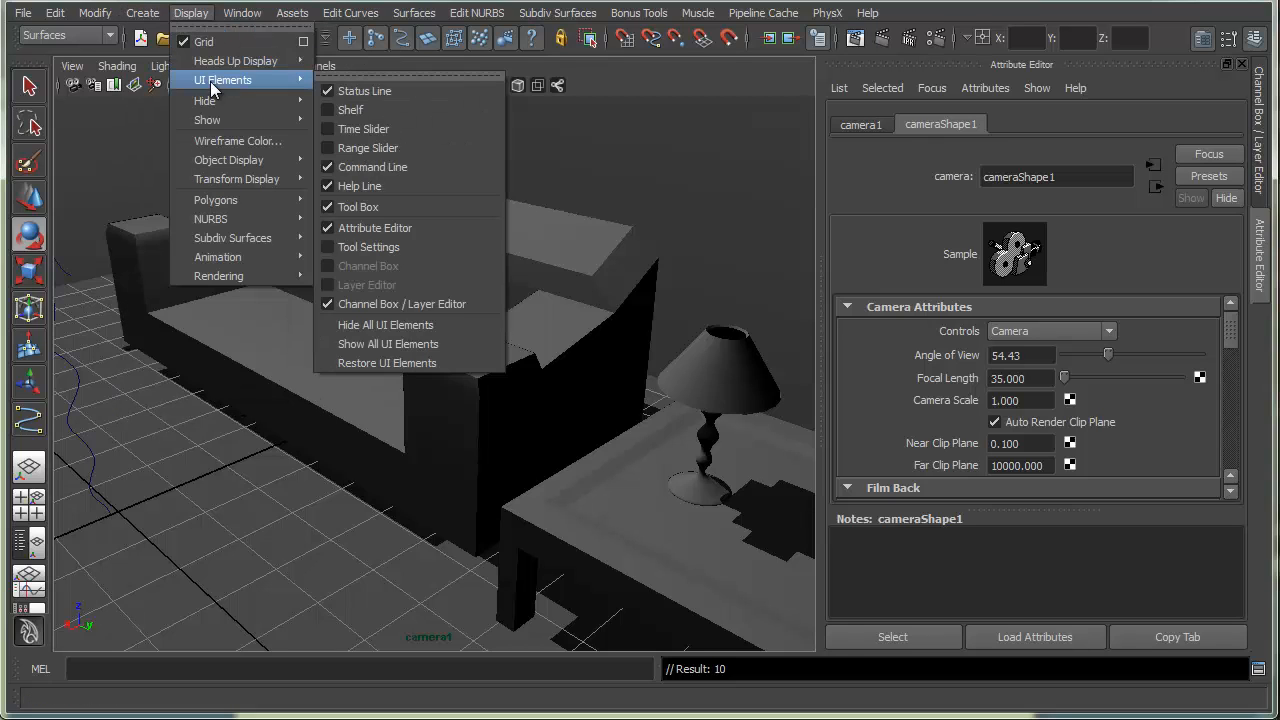
mouse_move(230, 80)
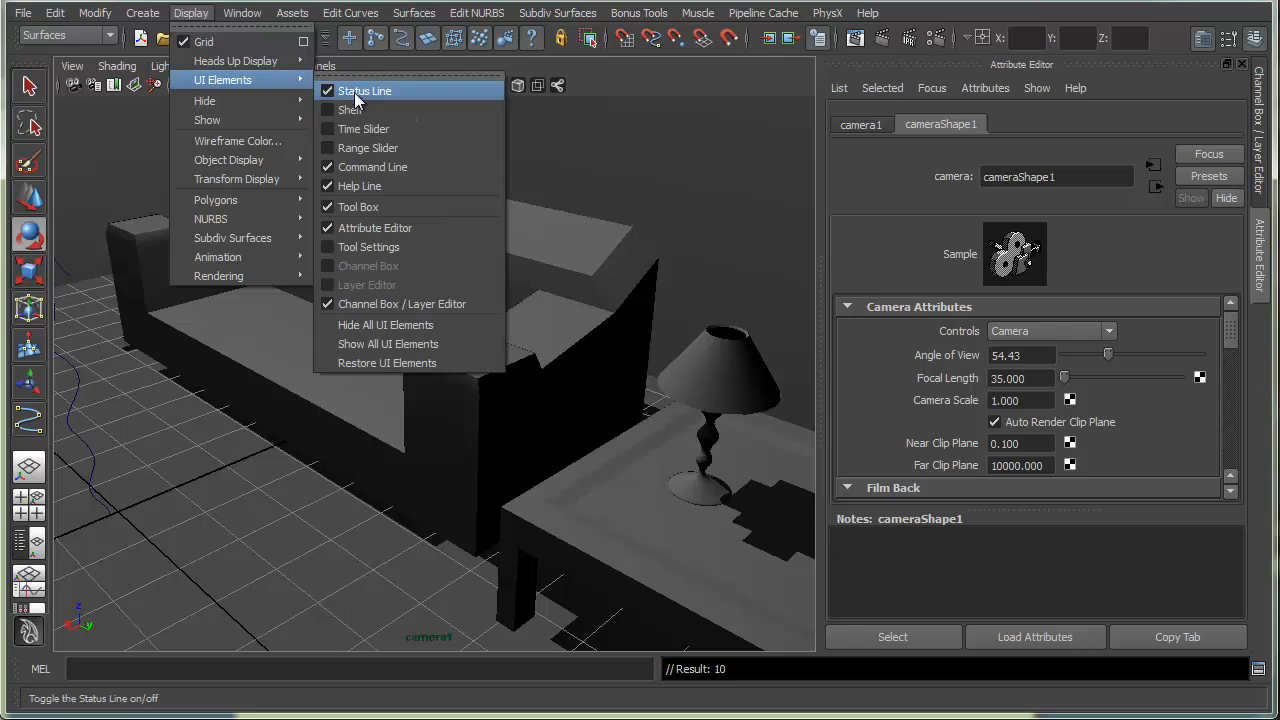
click(364, 148)
click(142, 13)
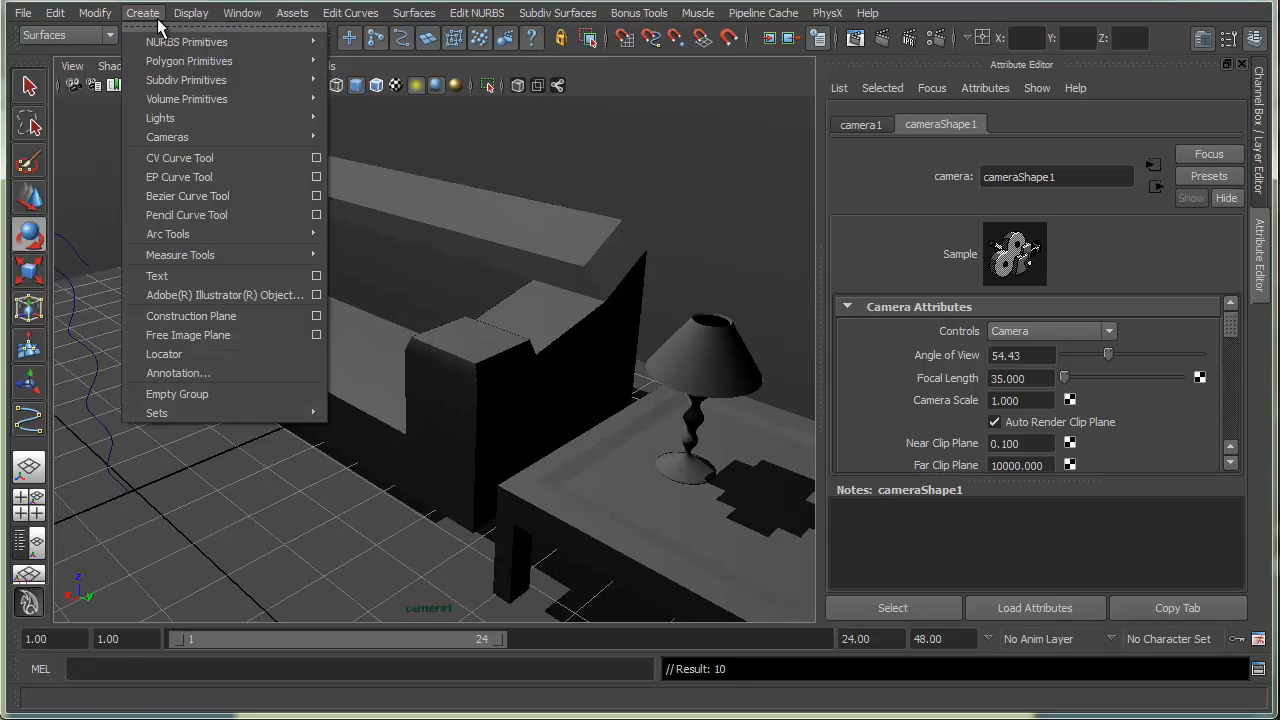
mouse_move(190, 13)
mouse_move(215, 103)
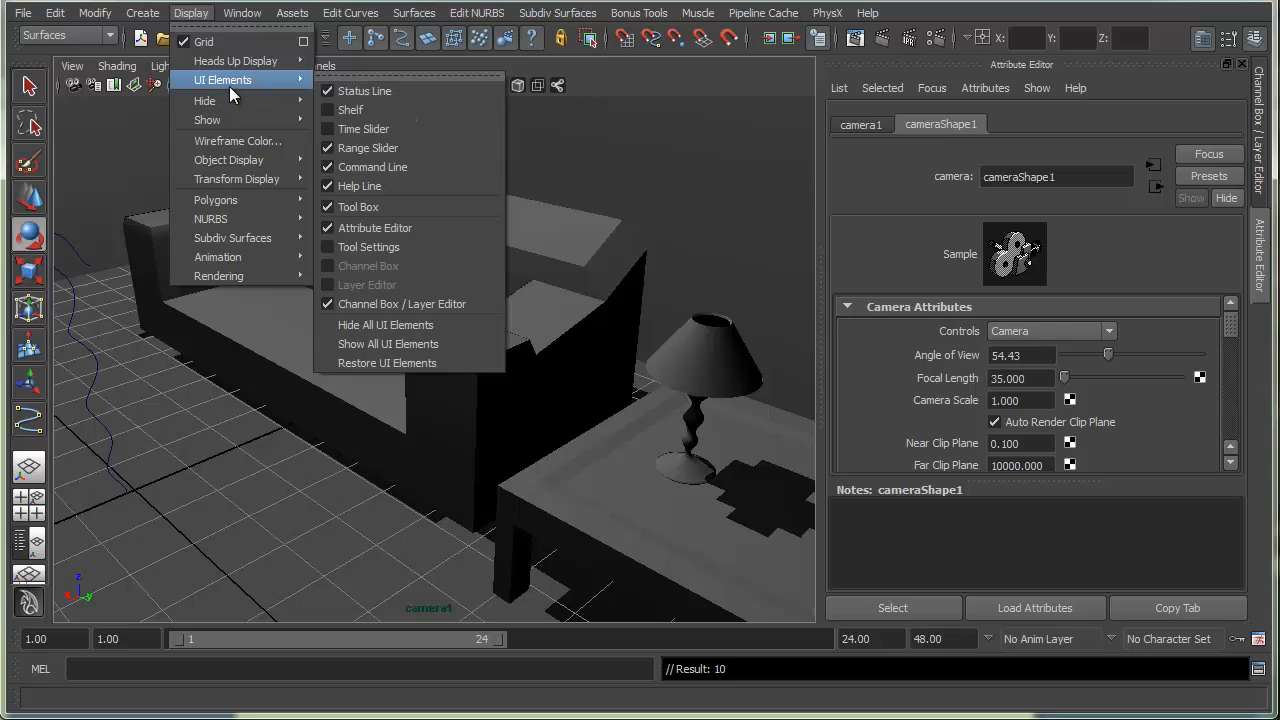
click(364, 129)
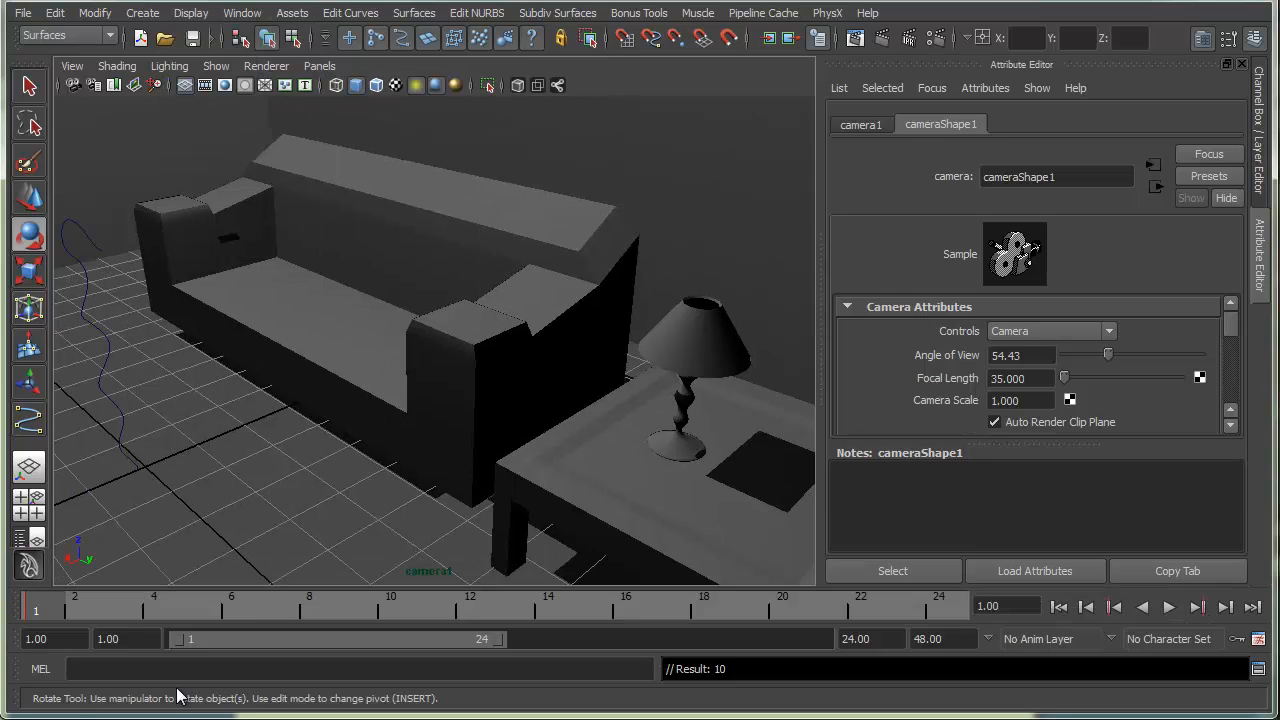
Key camera1 at frame 2 with the sofa seen from its opposite end, and return to frame 1.
click(74, 610)
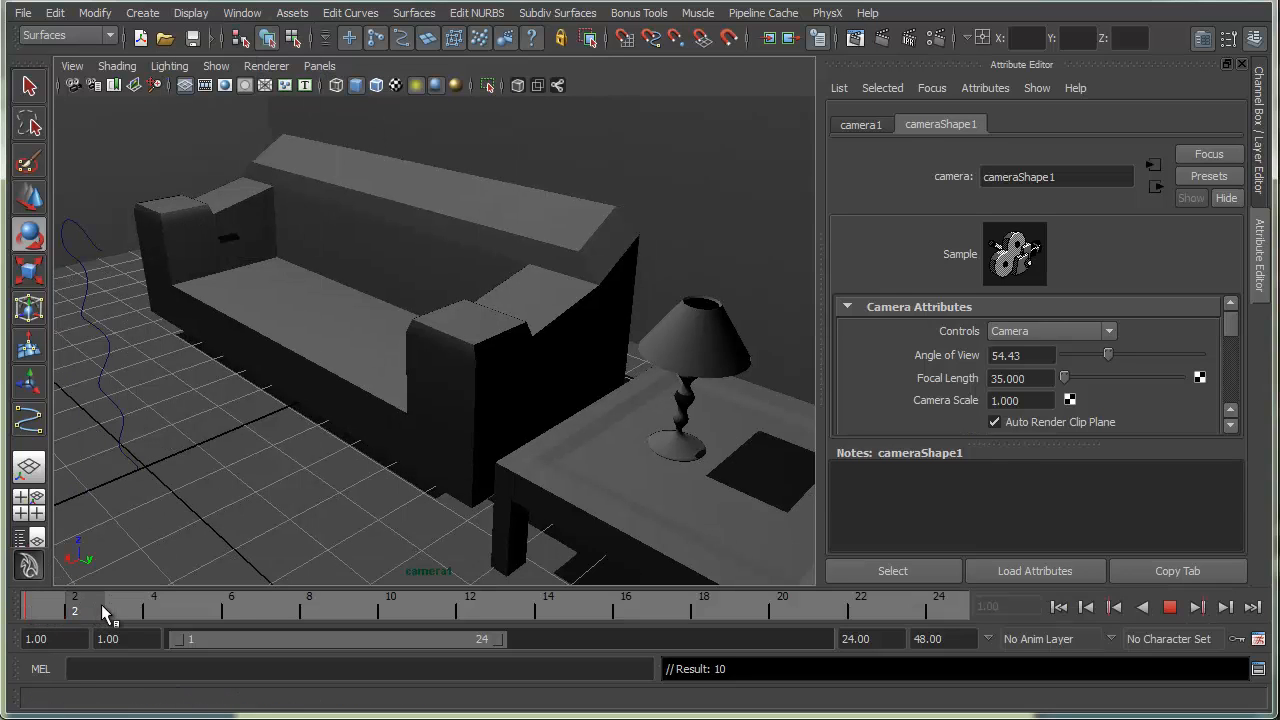
alt+drag(214, 316, 465, 267)
alt+middle_drag(465, 267, 461, 317)
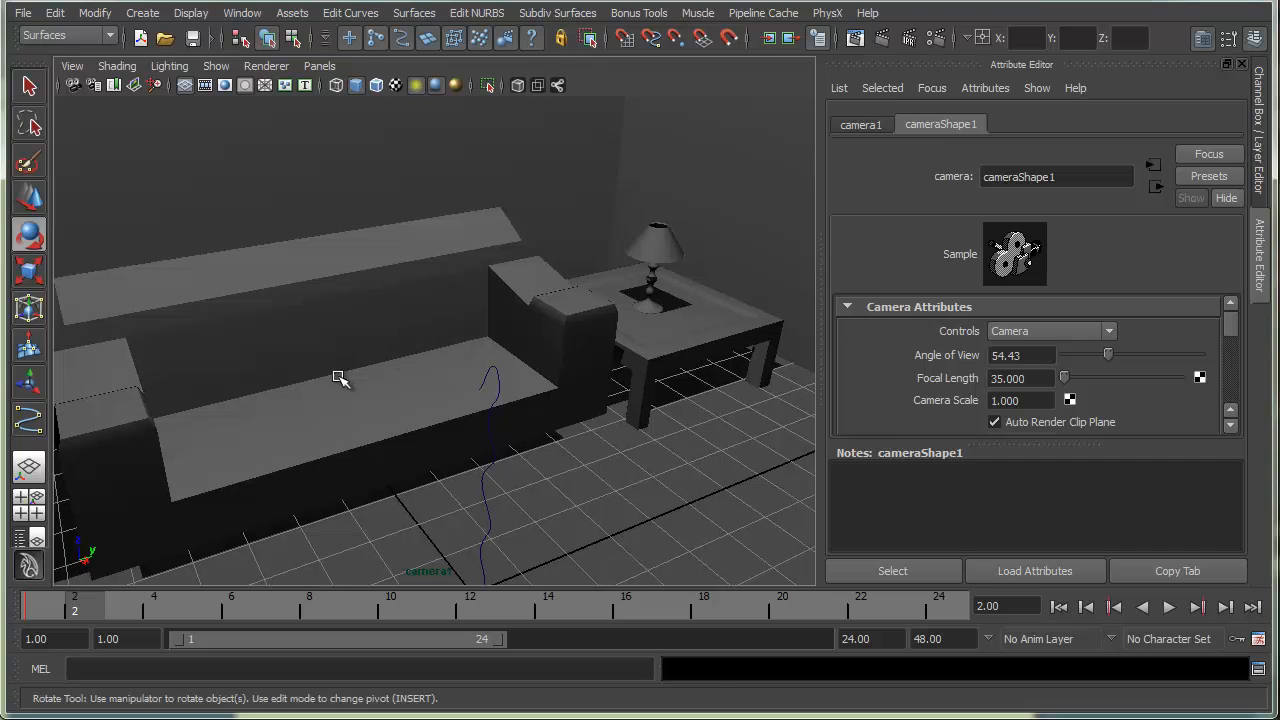
key(s)
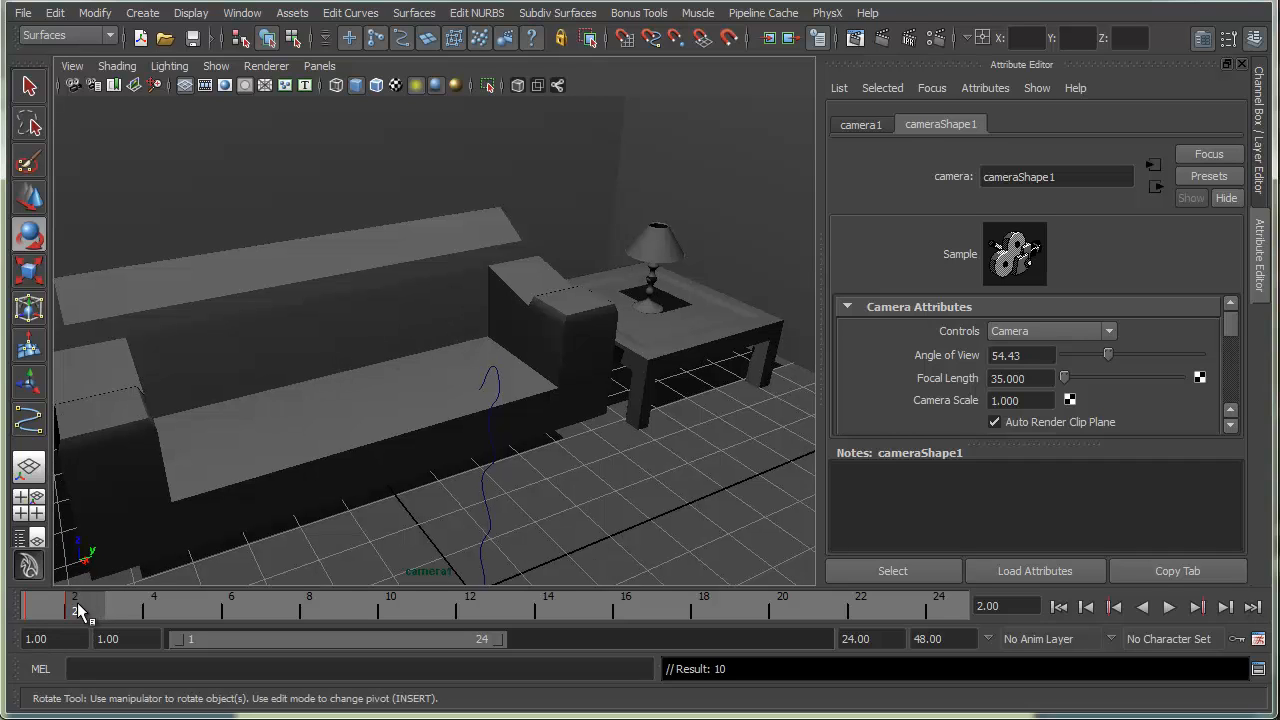
click(45, 605)
mouse_move(45, 612)
mouse_down()
mouse_move(86, 608)
mouse_move(51, 606)
mouse_up()
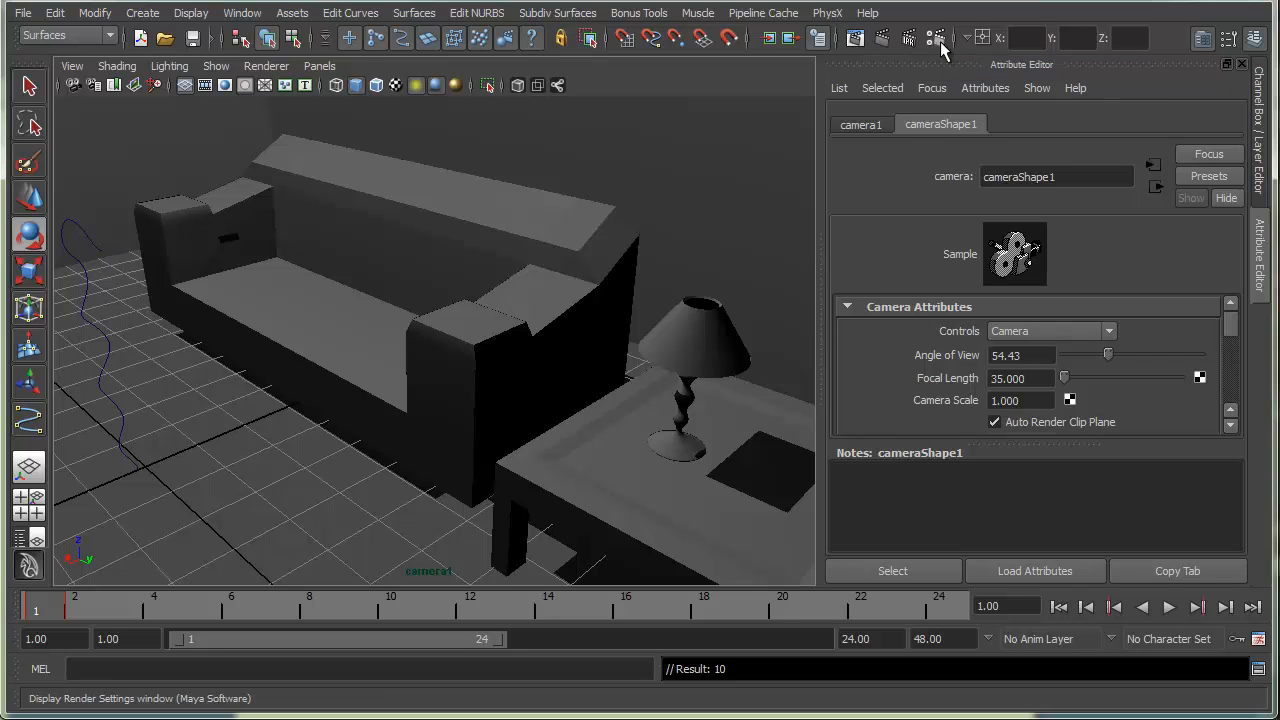
Open the Render Settings and set the Maya Software anti-aliasing quality to Production quality.
click(240, 13)
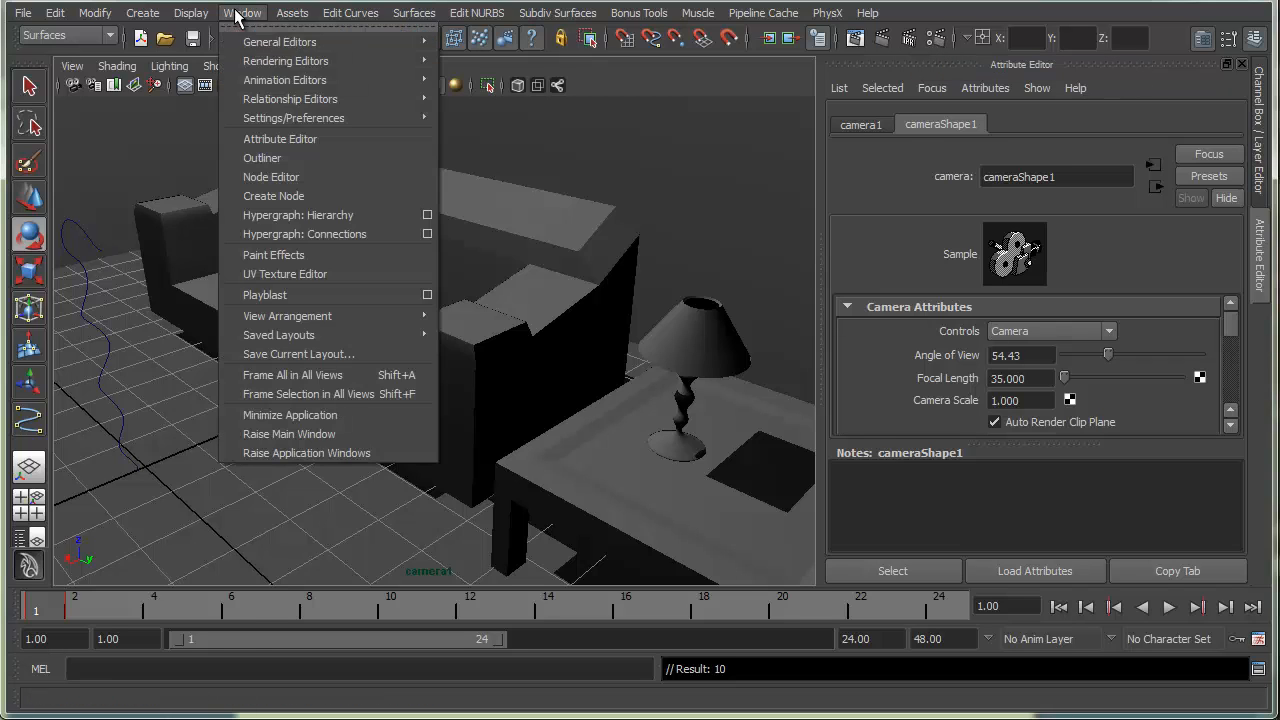
mouse_move(250, 63)
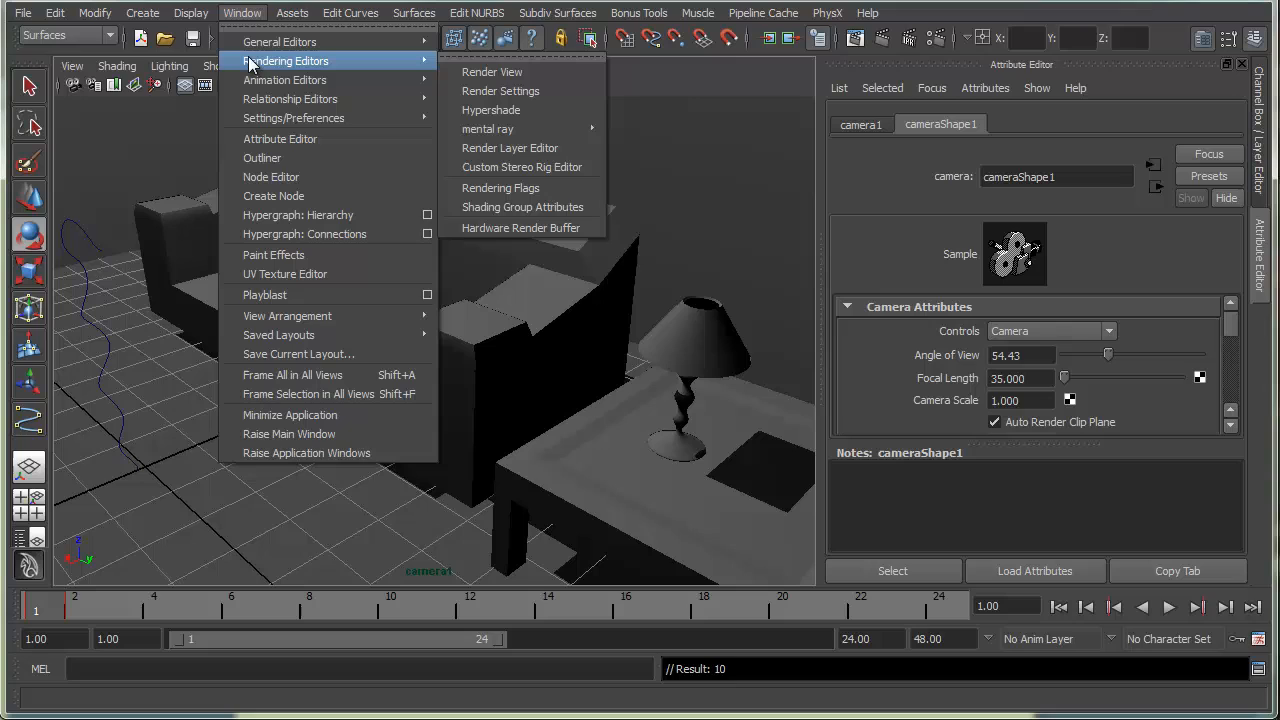
click(500, 89)
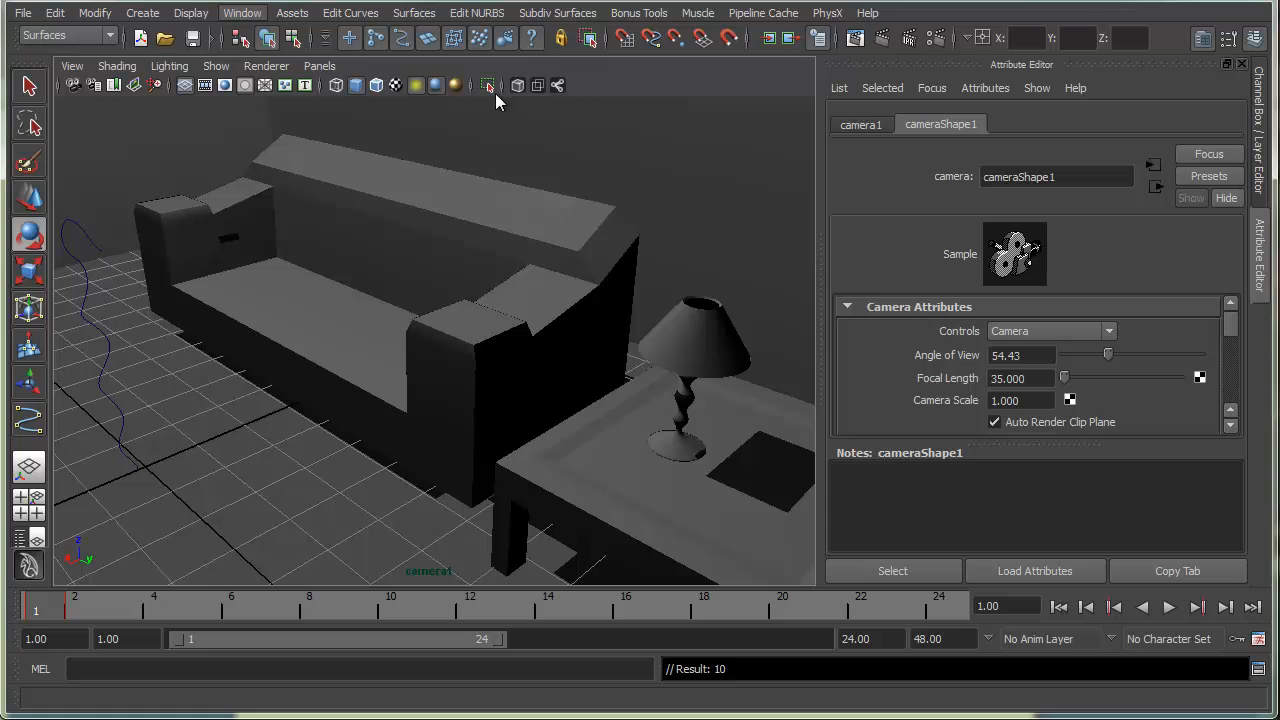
drag(60, 56, 505, 27)
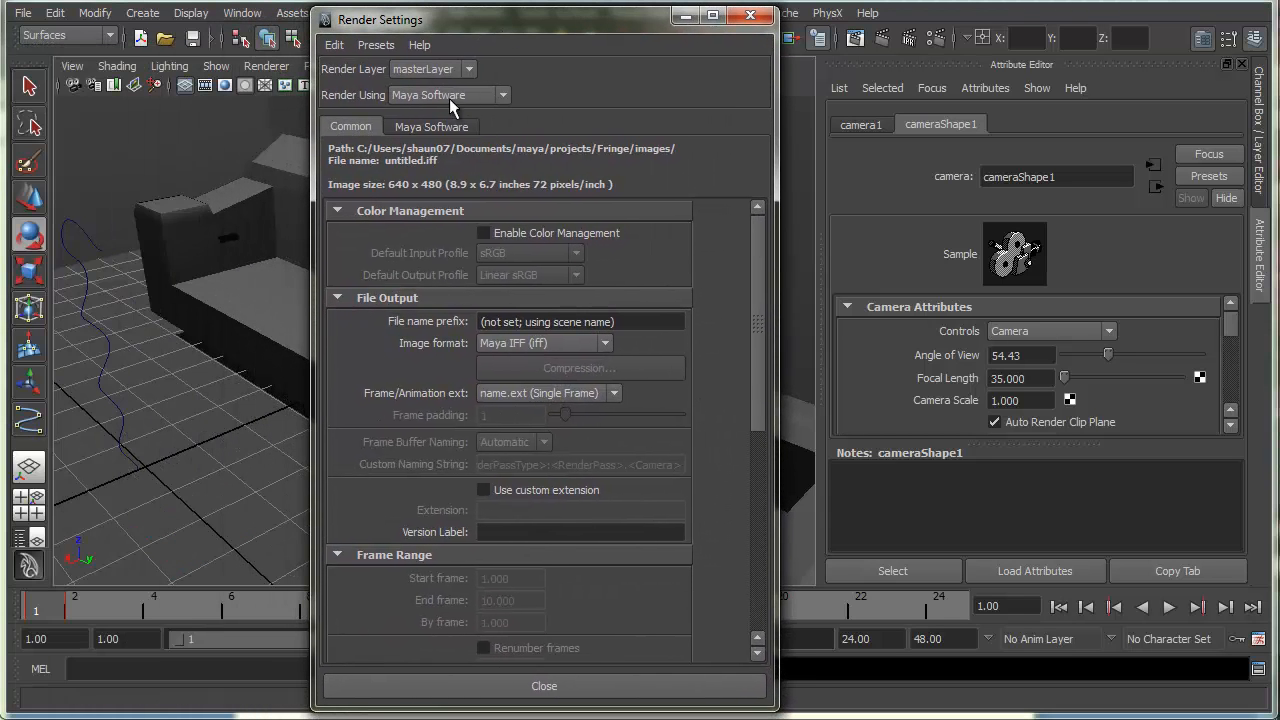
click(441, 128)
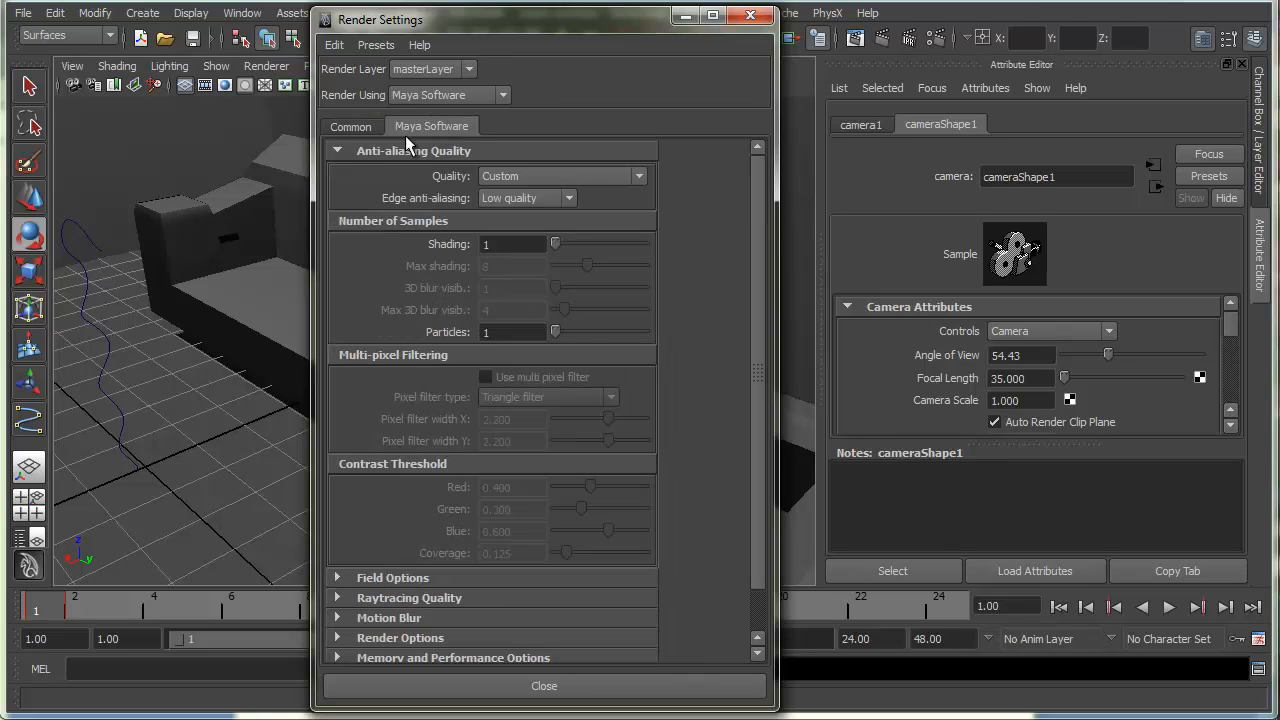
click(544, 178)
click(542, 234)
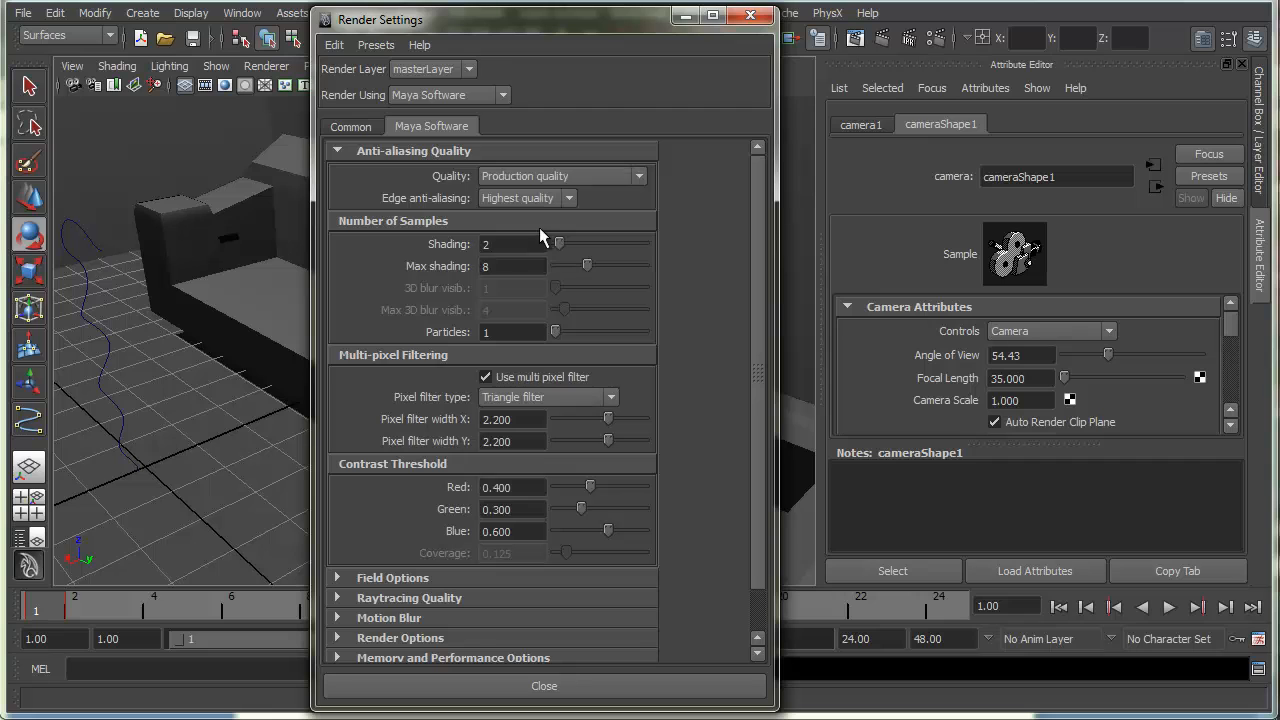
Set the render image size to the HD 720 preset and close the Render Settings.
click(352, 128)
scroll(560, 372, down, 8)
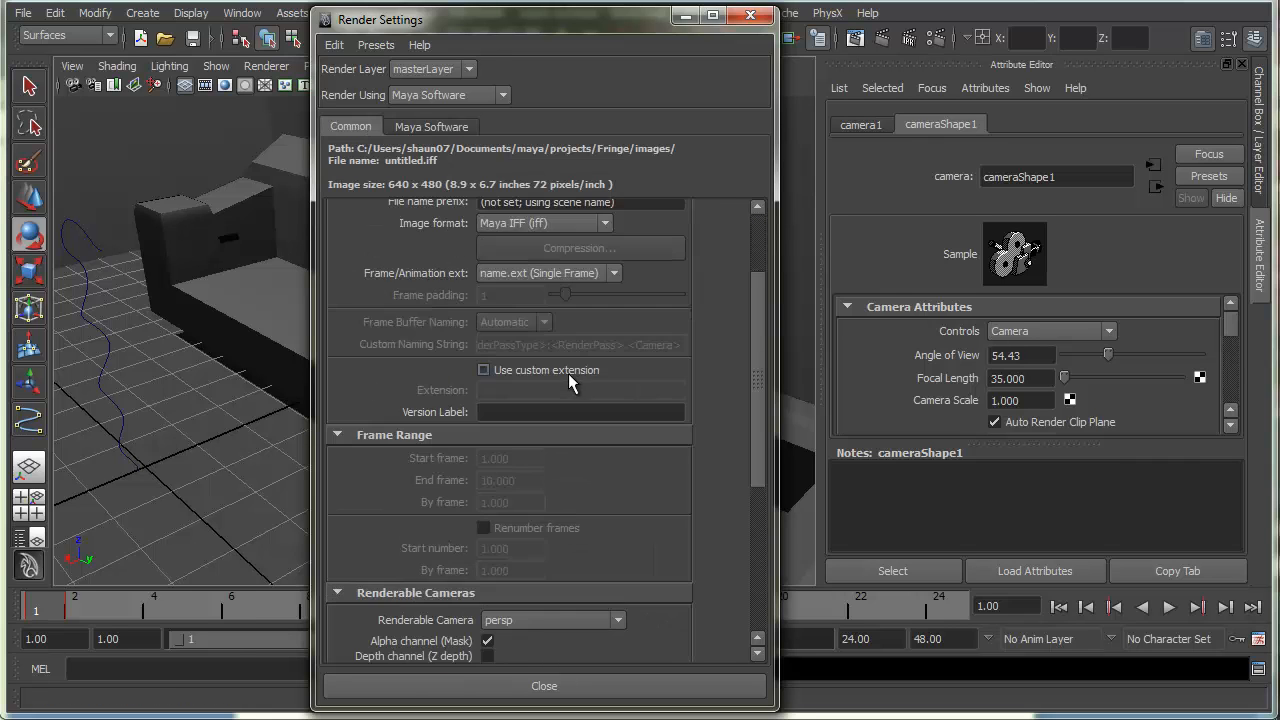
click(548, 399)
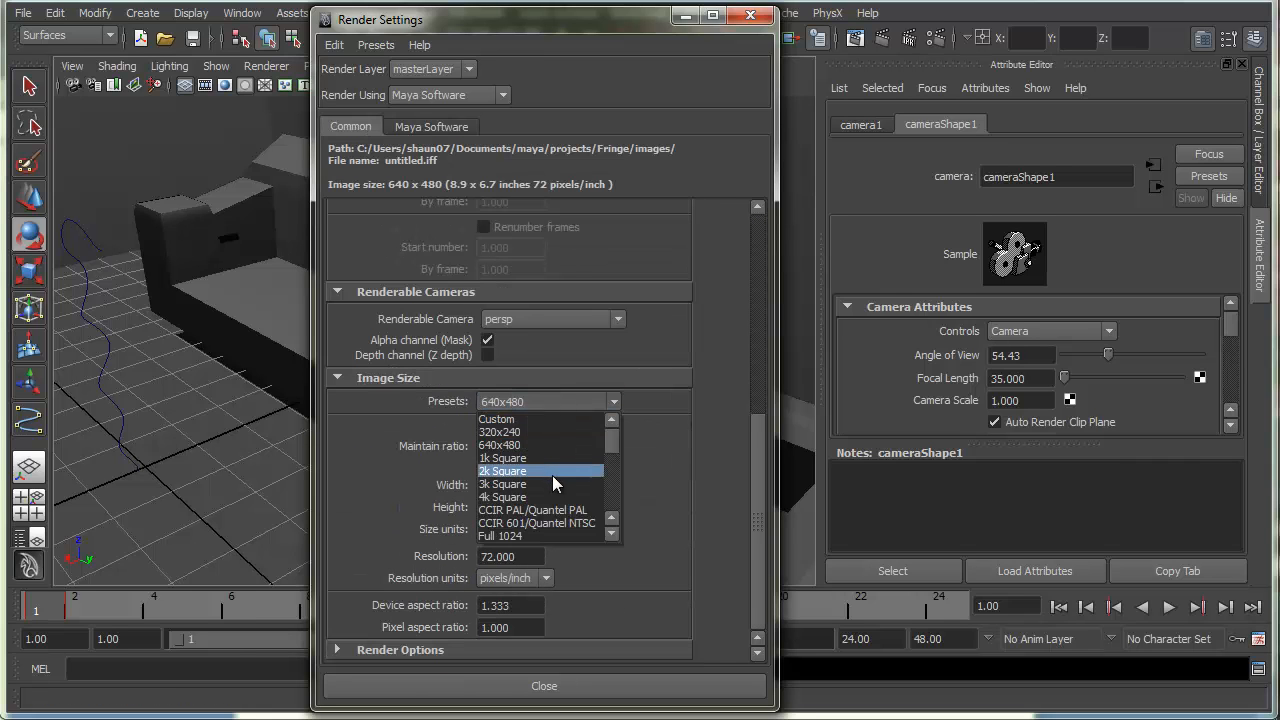
scroll(557, 475, down, 2)
click(528, 522)
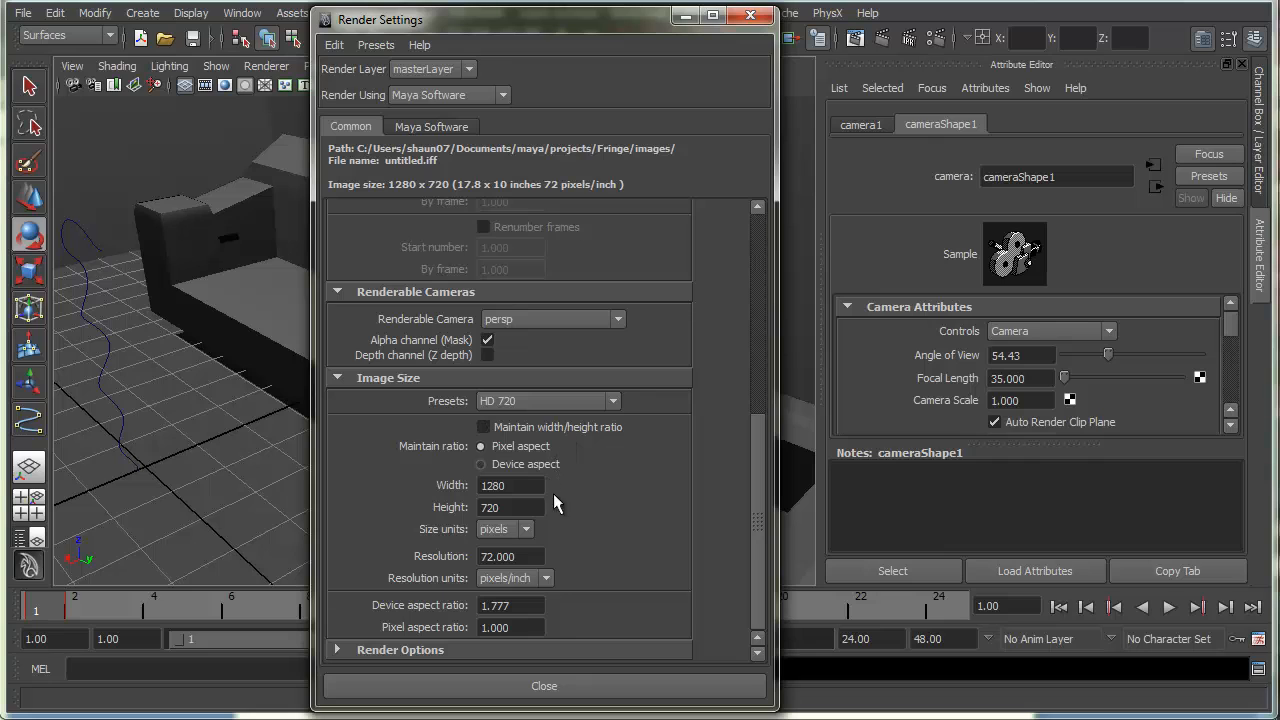
click(469, 686)
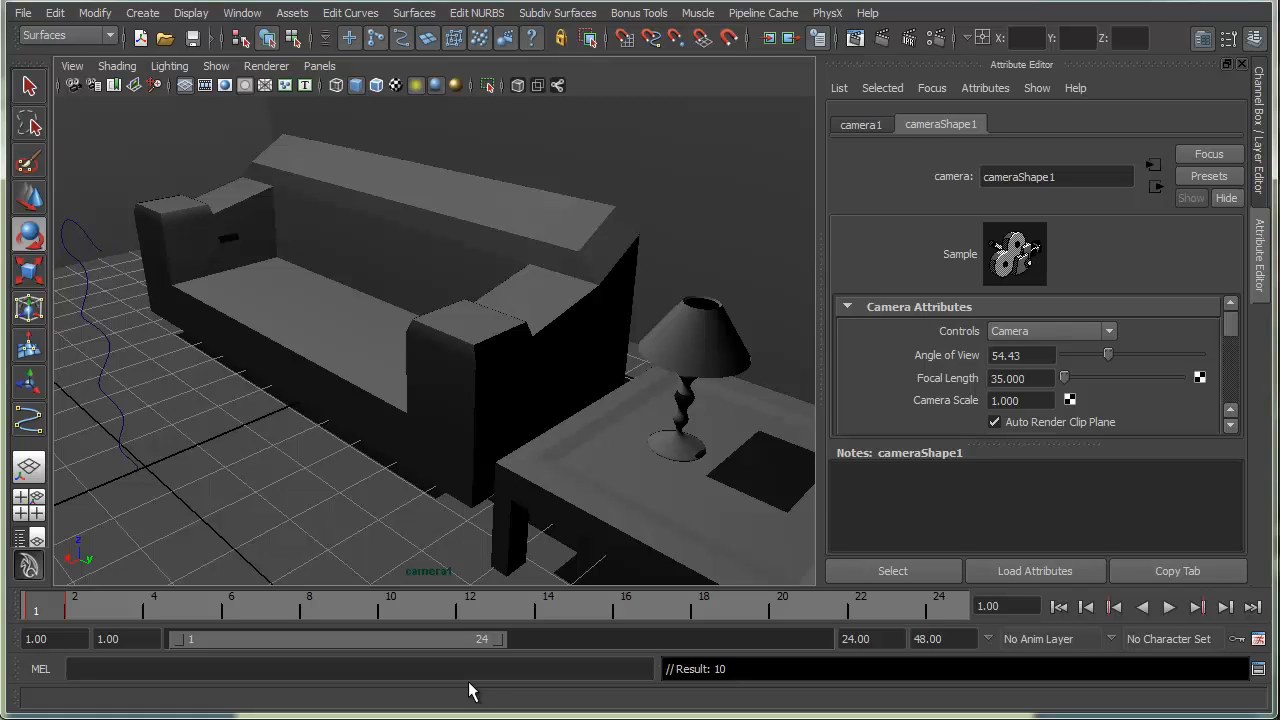
Render frame 1 through camera1 and inspect the rendered image.
key(e)
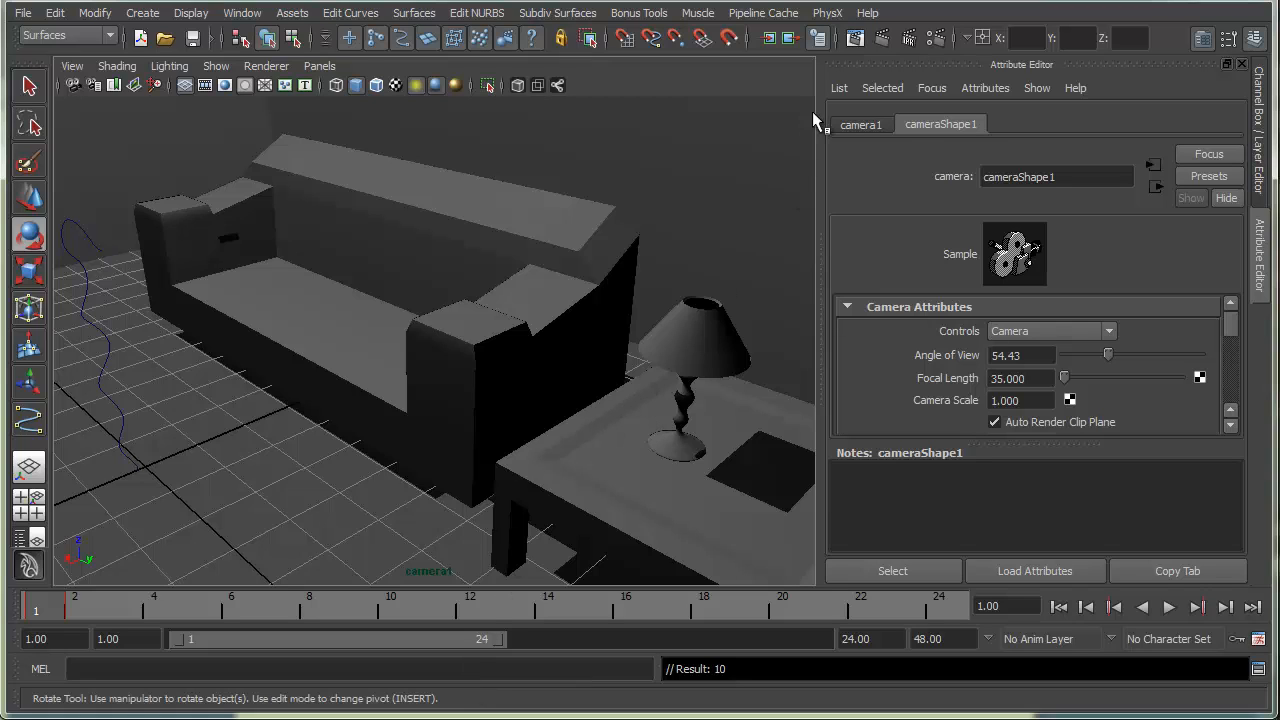
click(887, 40)
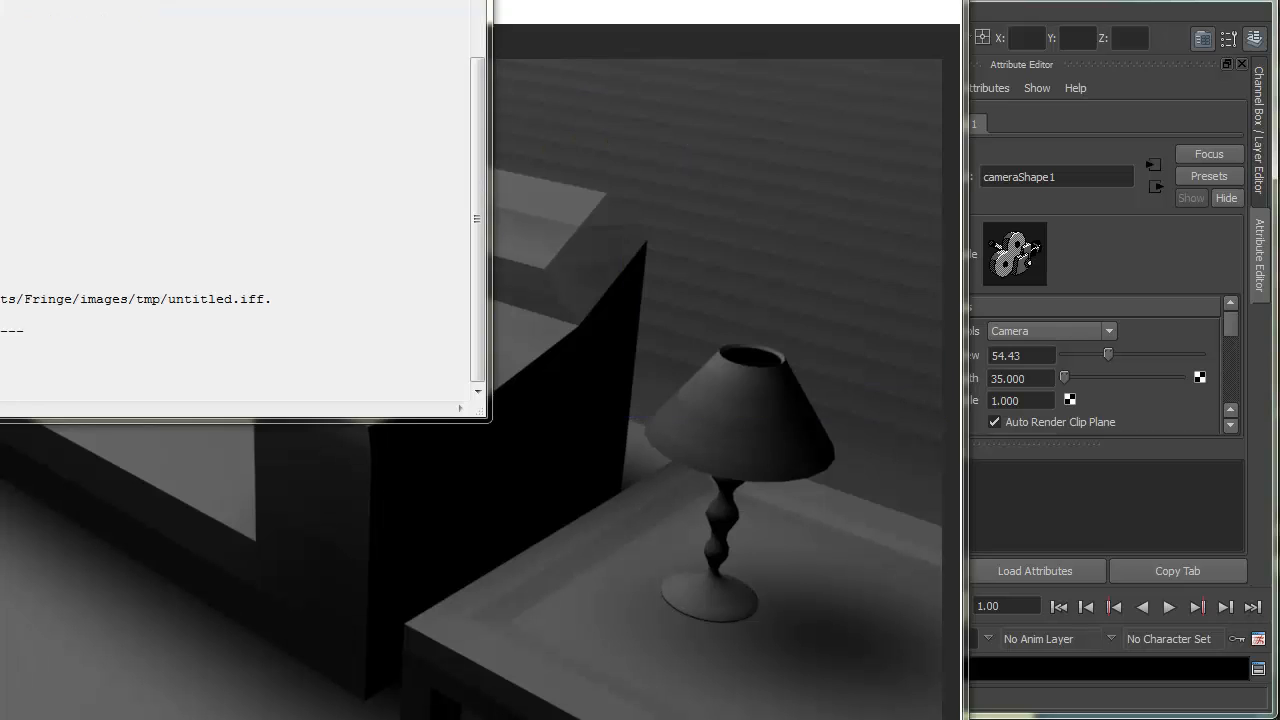
drag(560, 0, 836, 0)
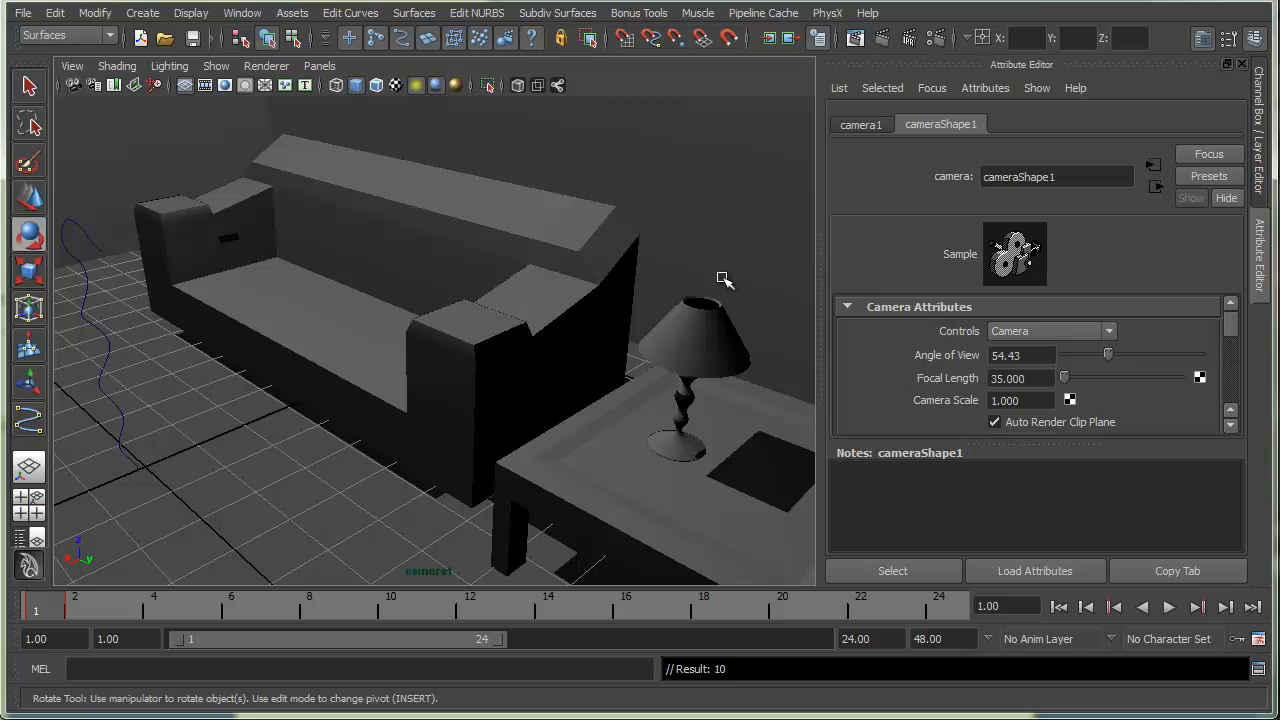
Select the spot light above the room and set its depth map shadow resolution to 1024.
alt+right_drag(628, 287, 539, 256)
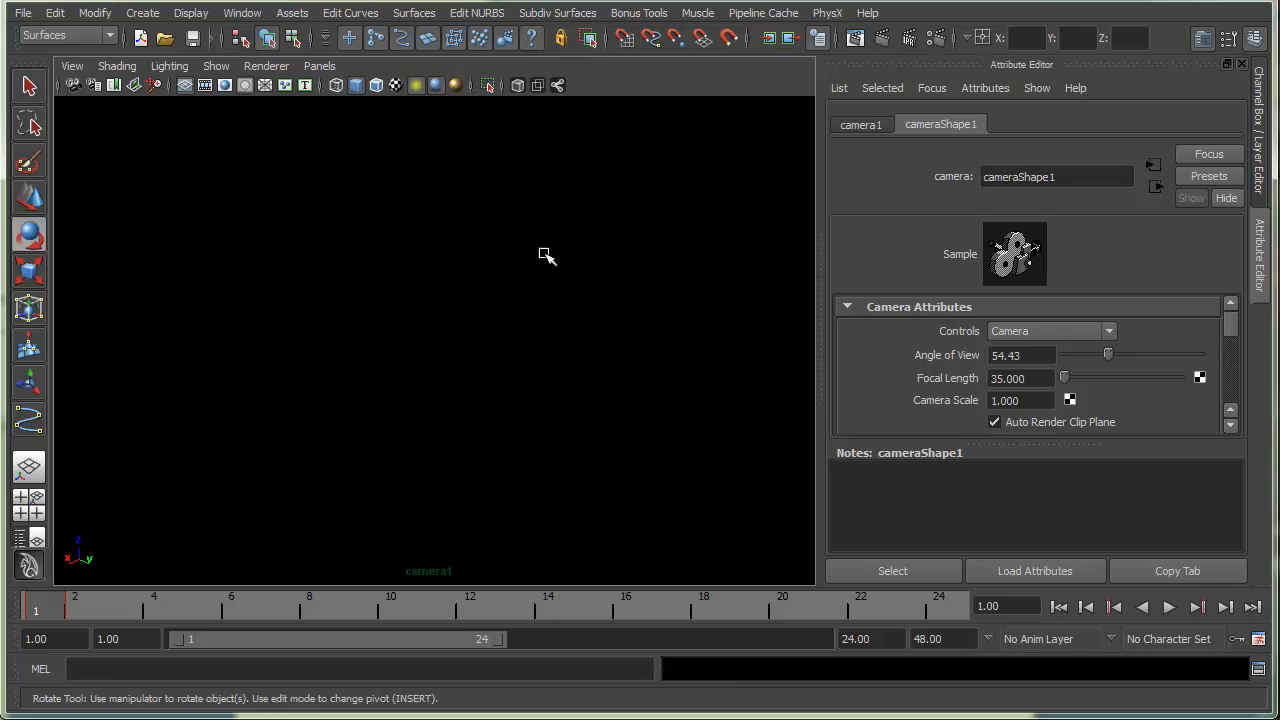
alt+middle_drag(545, 254, 638, 421)
alt+drag(541, 343, 600, 331)
alt+middle_drag(598, 200, 598, 378)
click(434, 327)
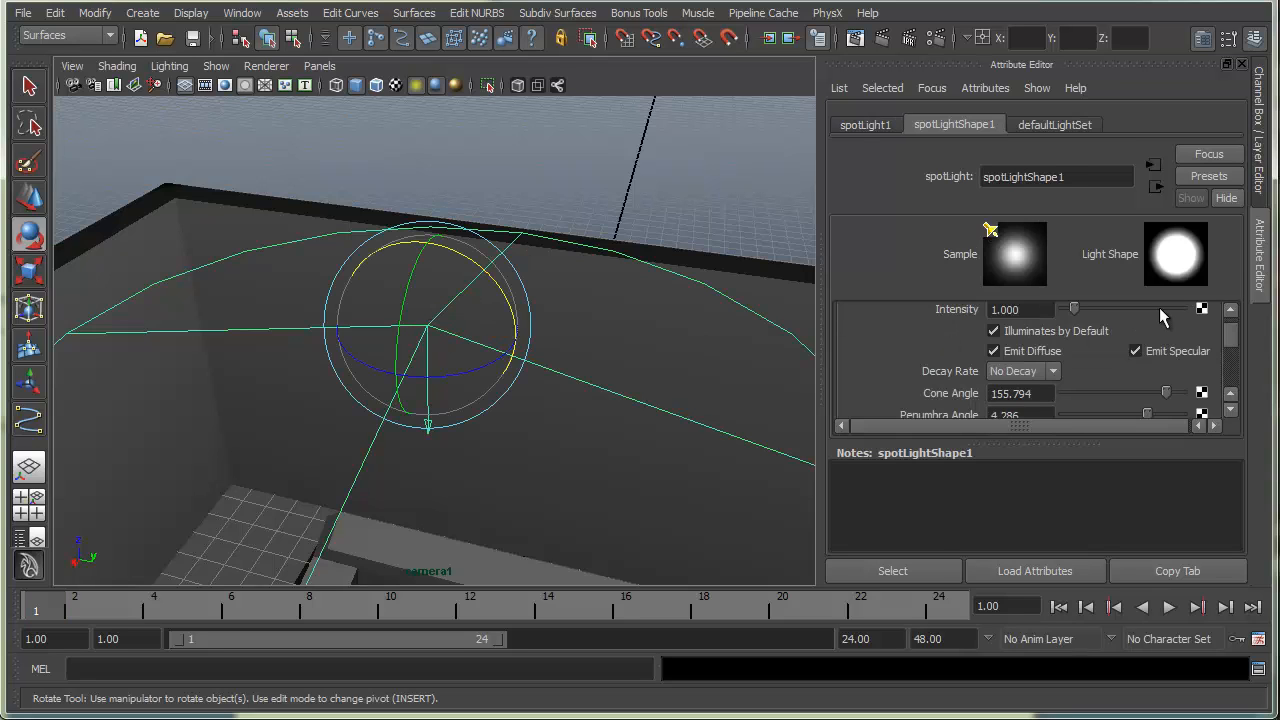
scroll(1157, 318, down, 6)
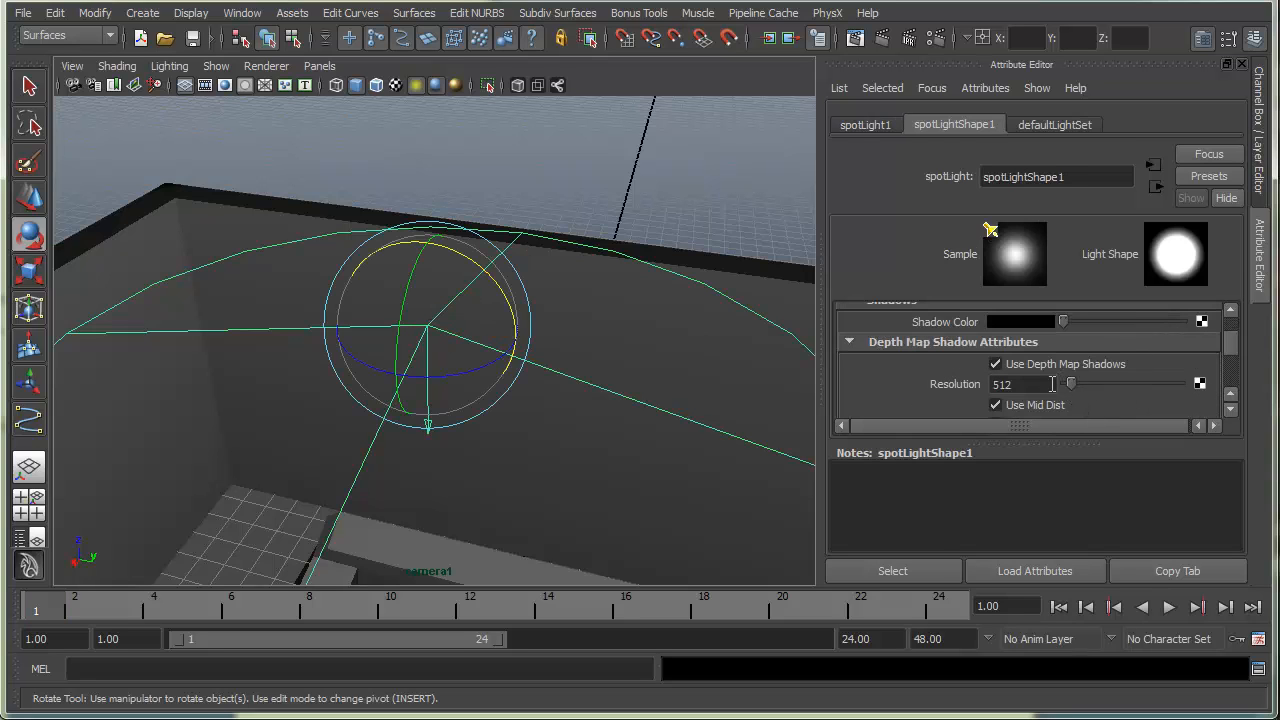
double_click(1052, 384)
text(4)
key(Return)
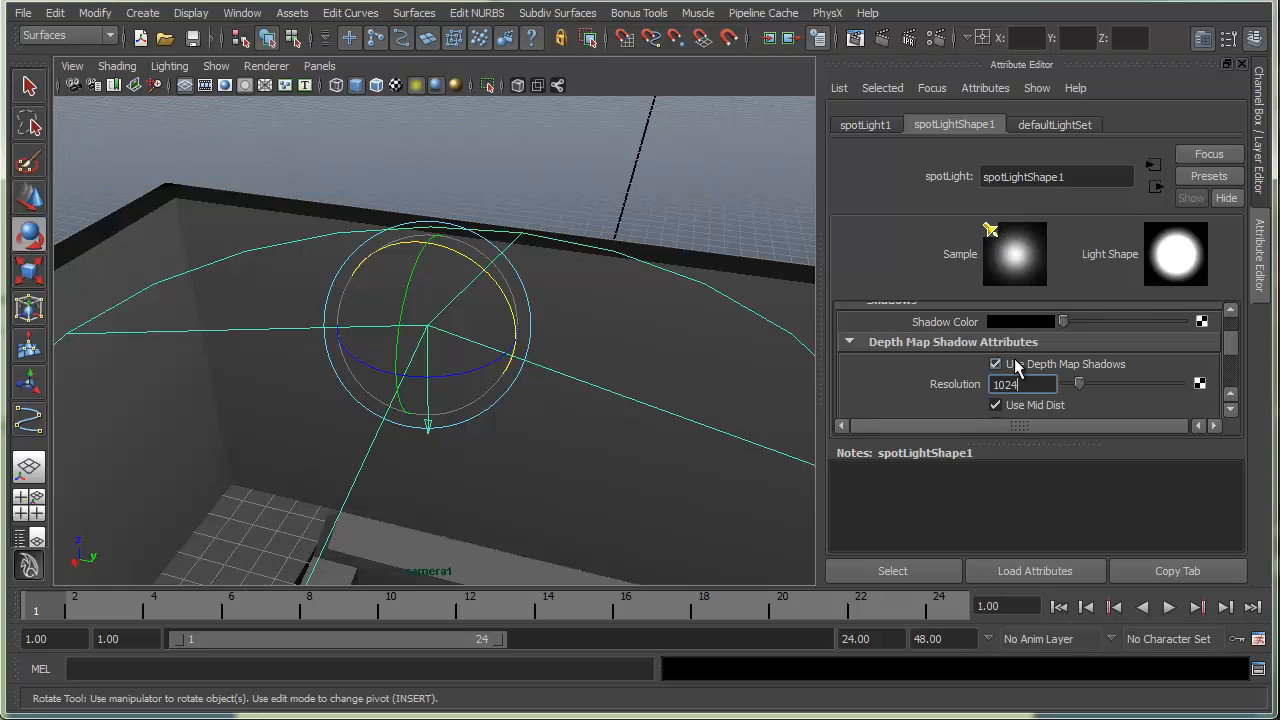
Set the spot light's depth map shadow filter size to 5.
click(1231, 365)
click(1232, 364)
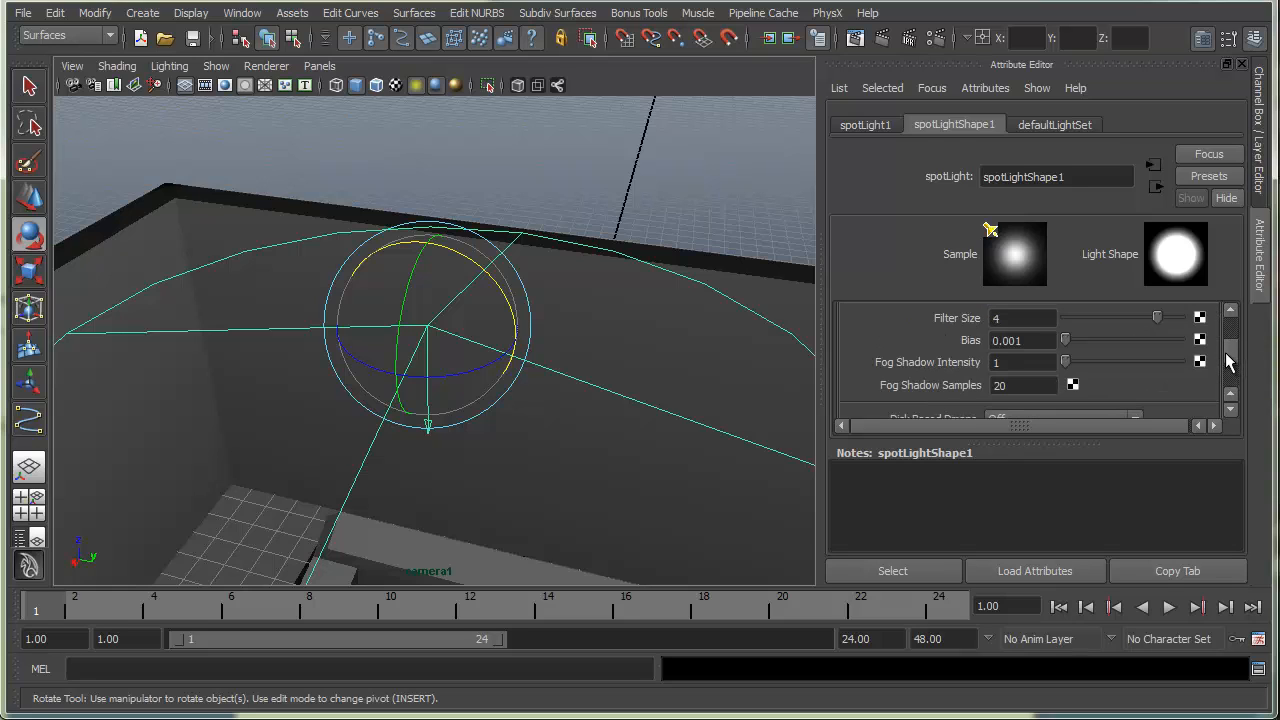
drag(1157, 318, 1180, 318)
Restore camera1's keyed view at frame 1, render it, and inspect the shadows in the rendered image.
alt+drag(553, 452, 547, 442)
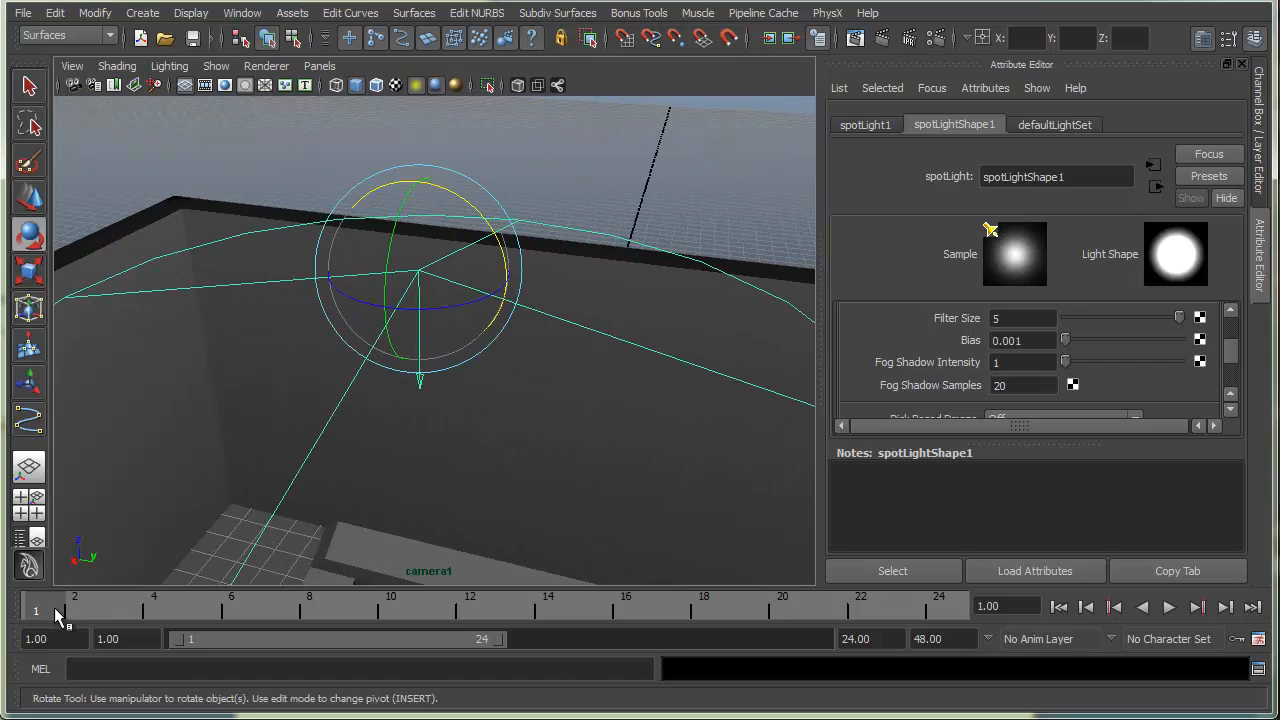
key(alt+v)
key(alt+v)
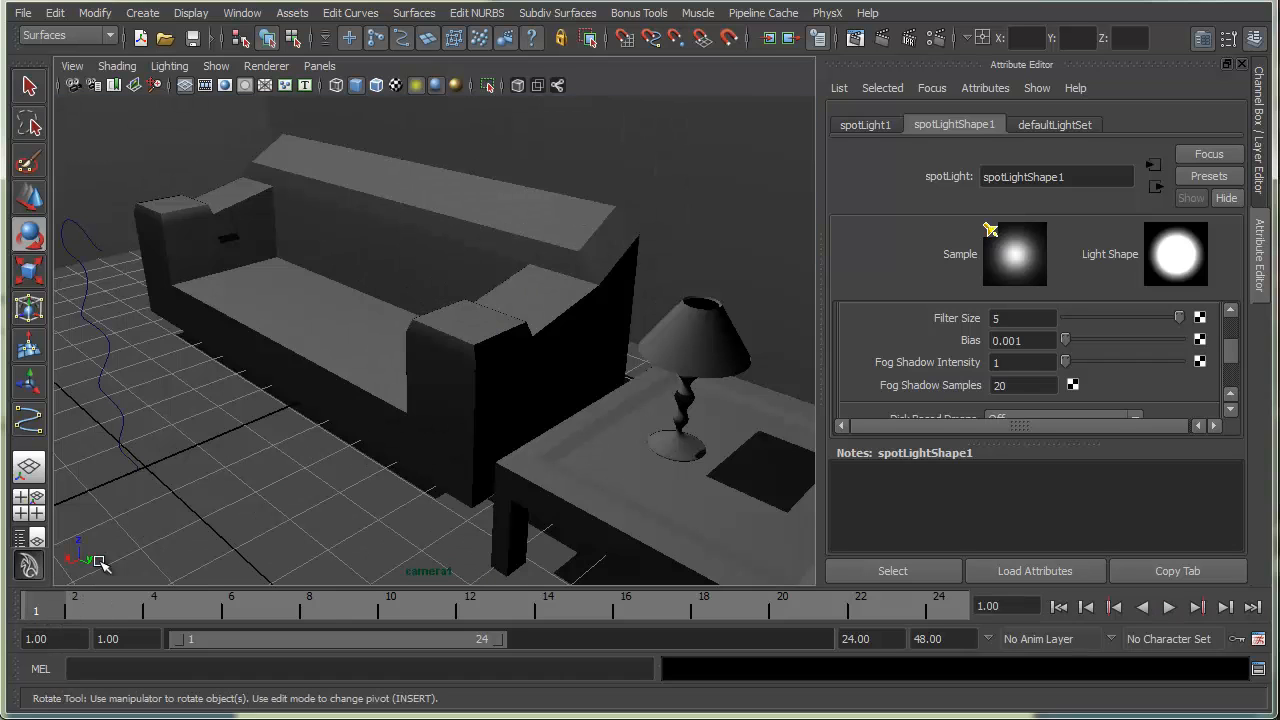
click(883, 39)
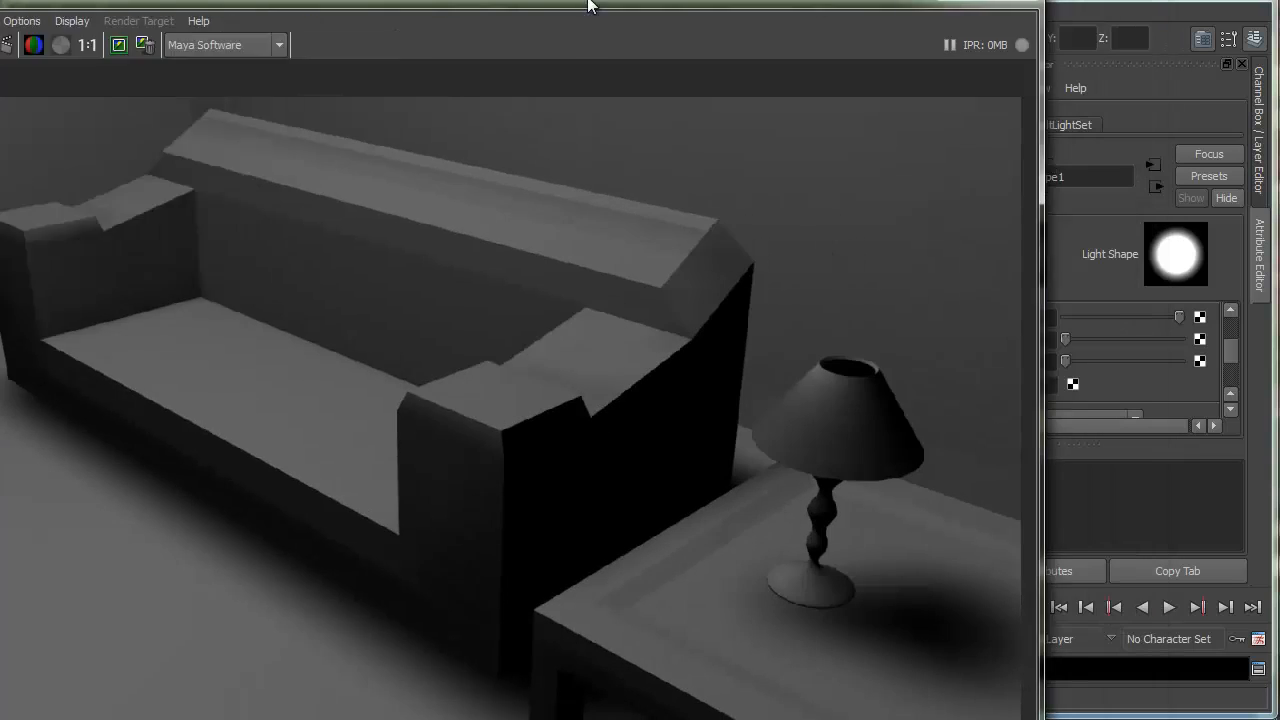
drag(590, 4, 339, 43)
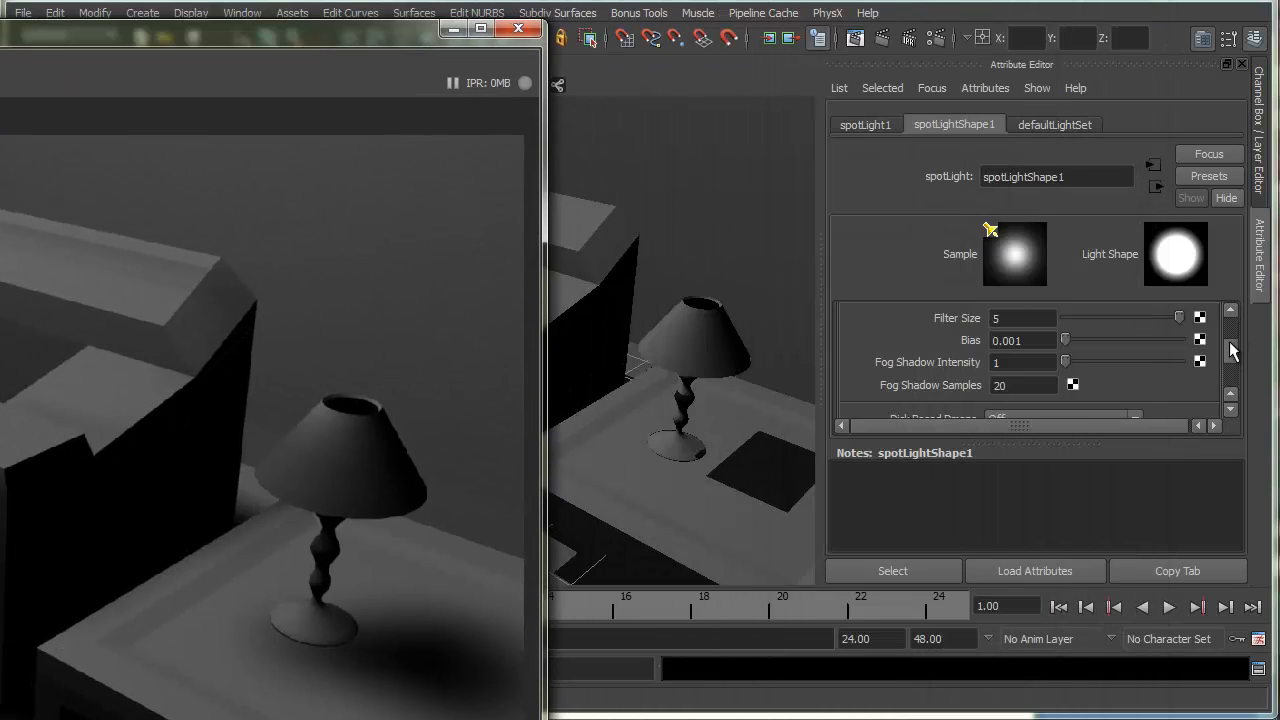
mouse_move(1232, 350)
mouse_down()
mouse_move(1235, 372)
mouse_move(1240, 360)
mouse_up()
double_click(322, 32)
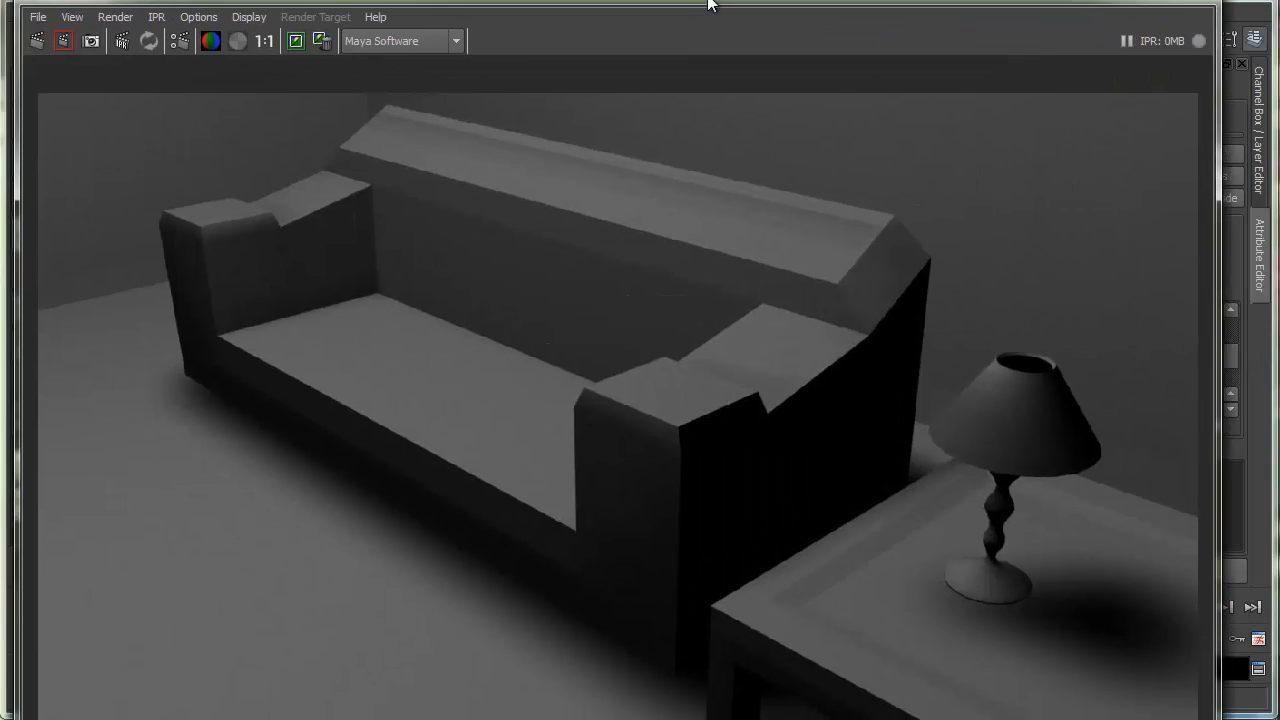
click(46, 14)
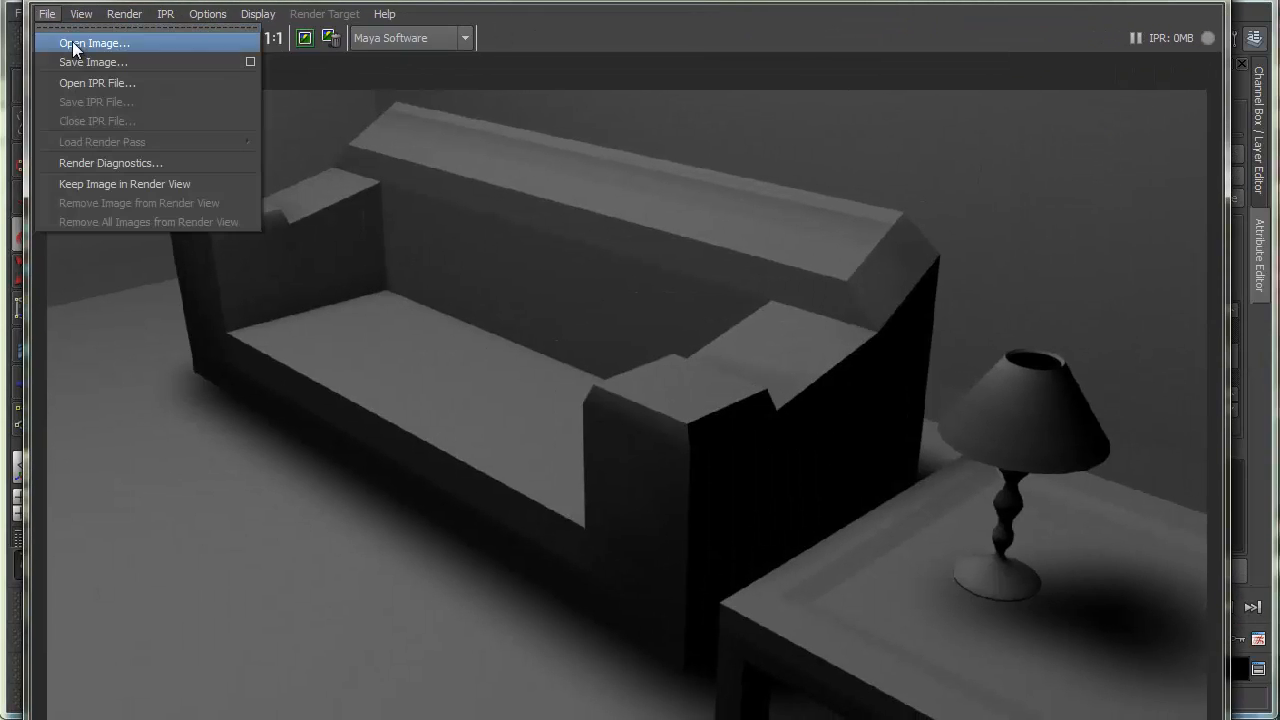
click(79, 61)
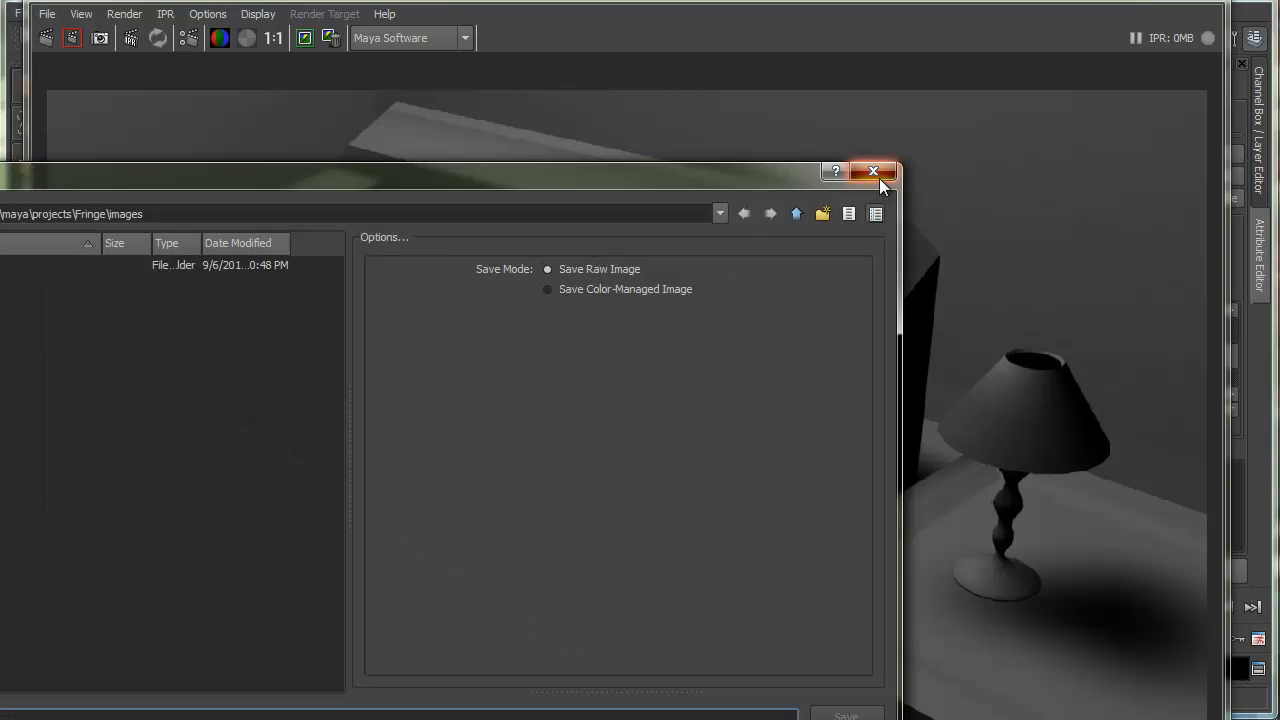
click(873, 172)
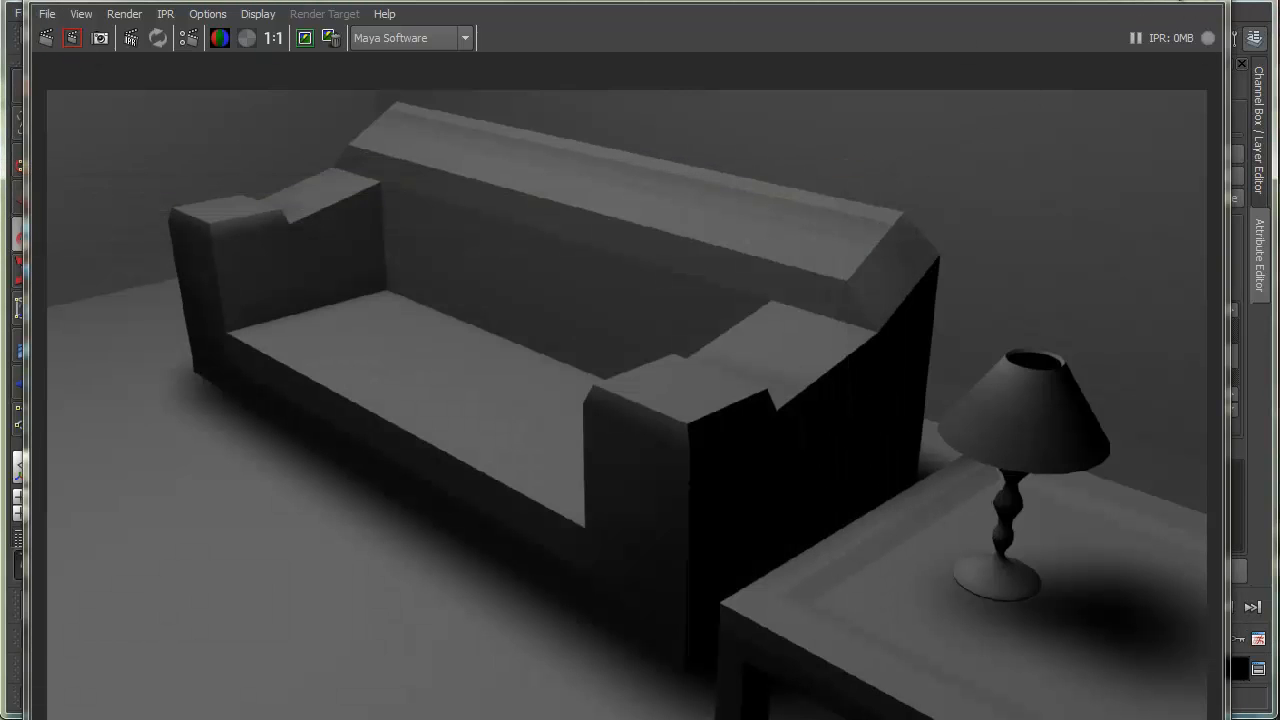
drag(1074, 8, 1150, 440)
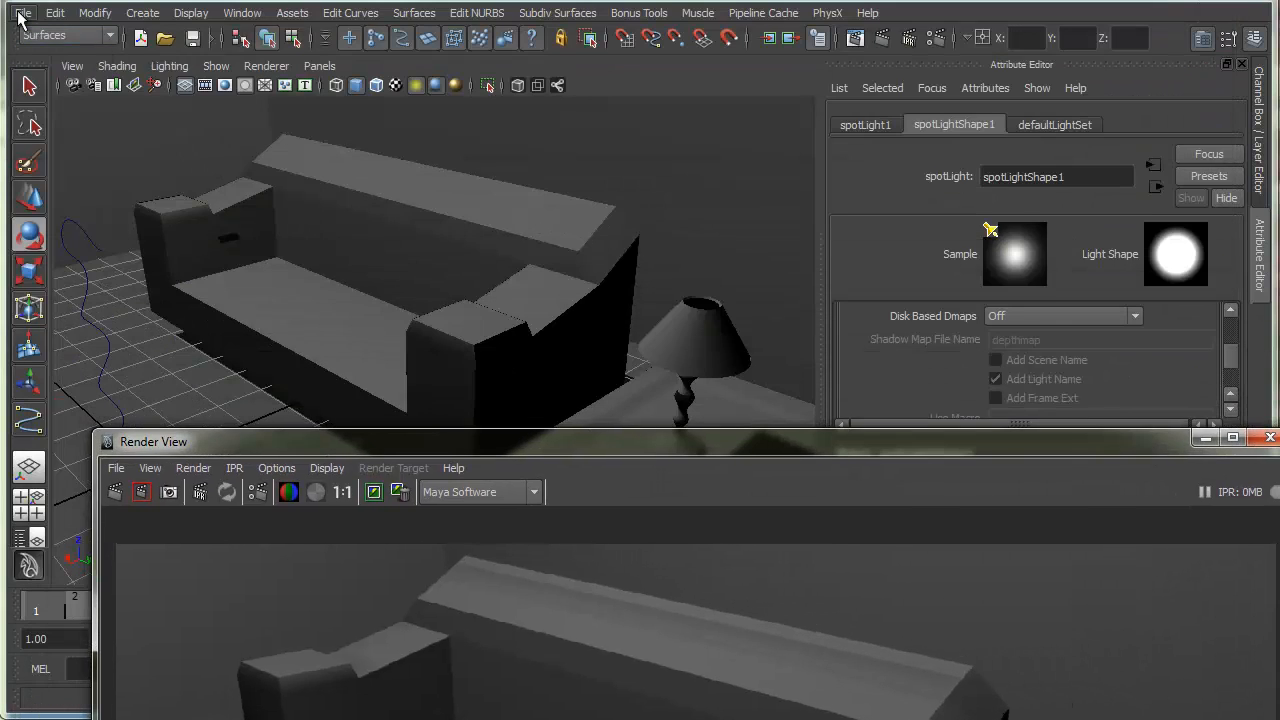
click(21, 13)
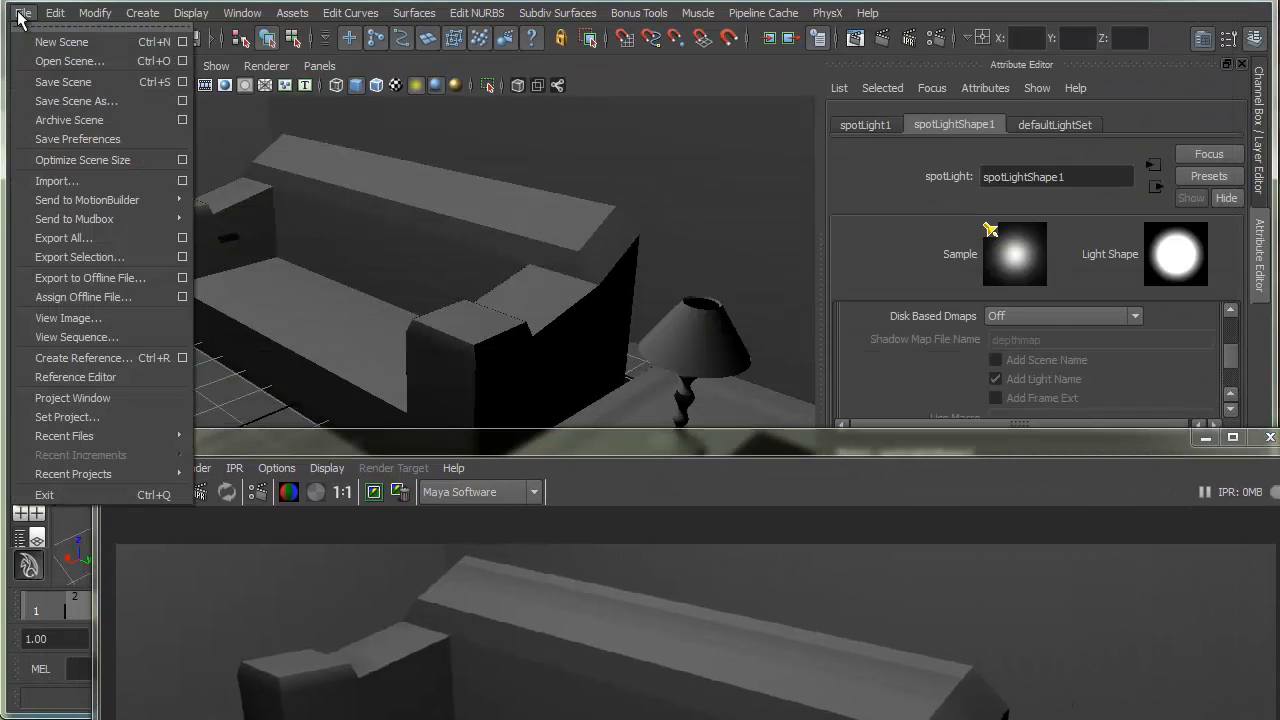
click(72, 84)
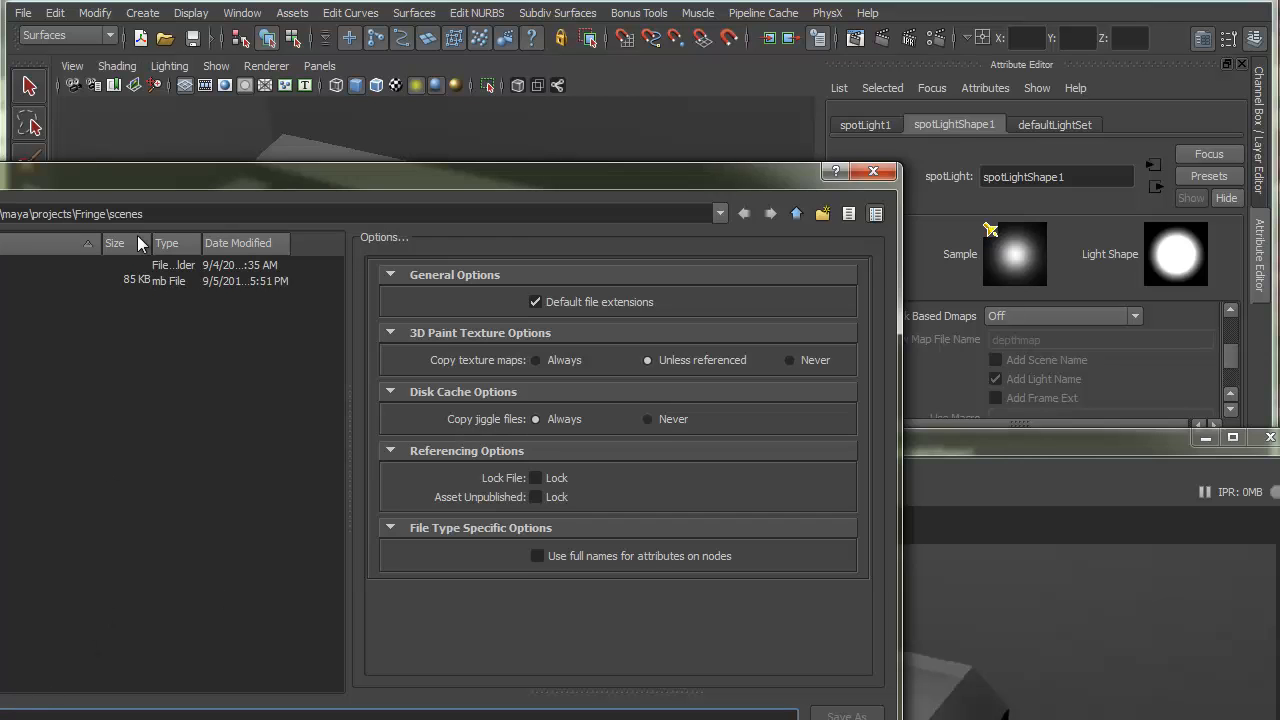
drag(78, 175, 315, 151)
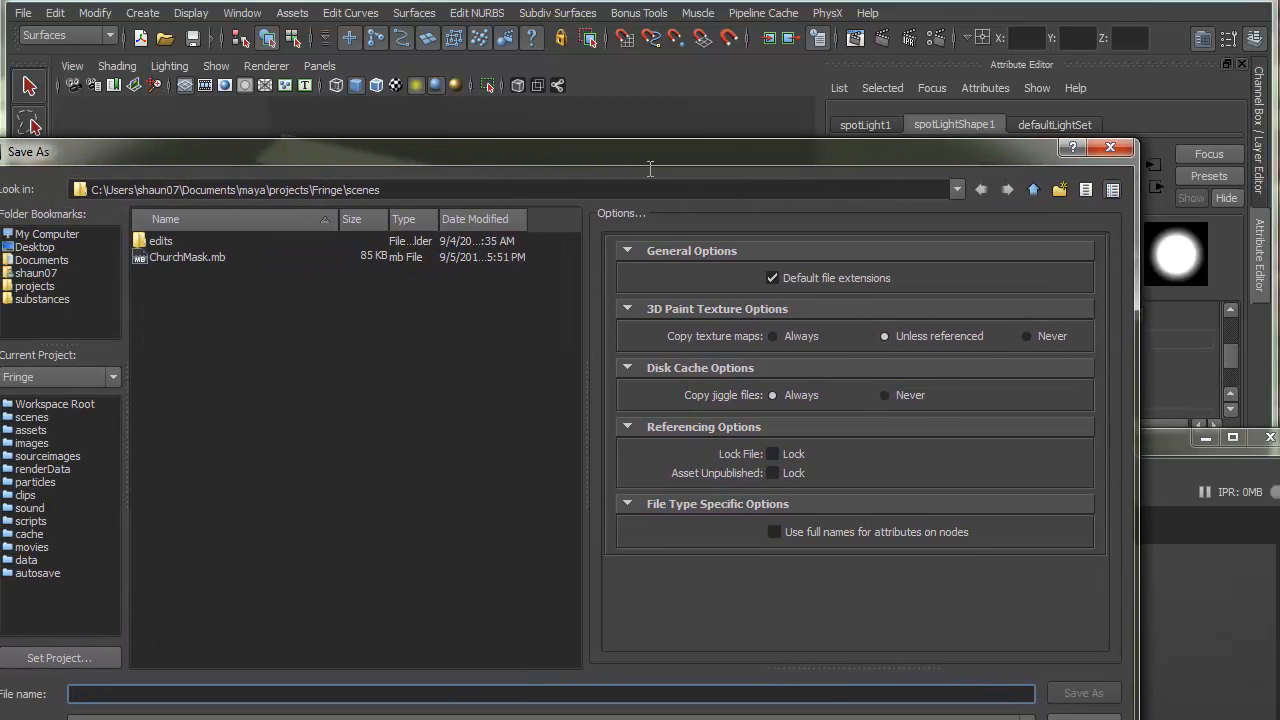
click(1116, 147)
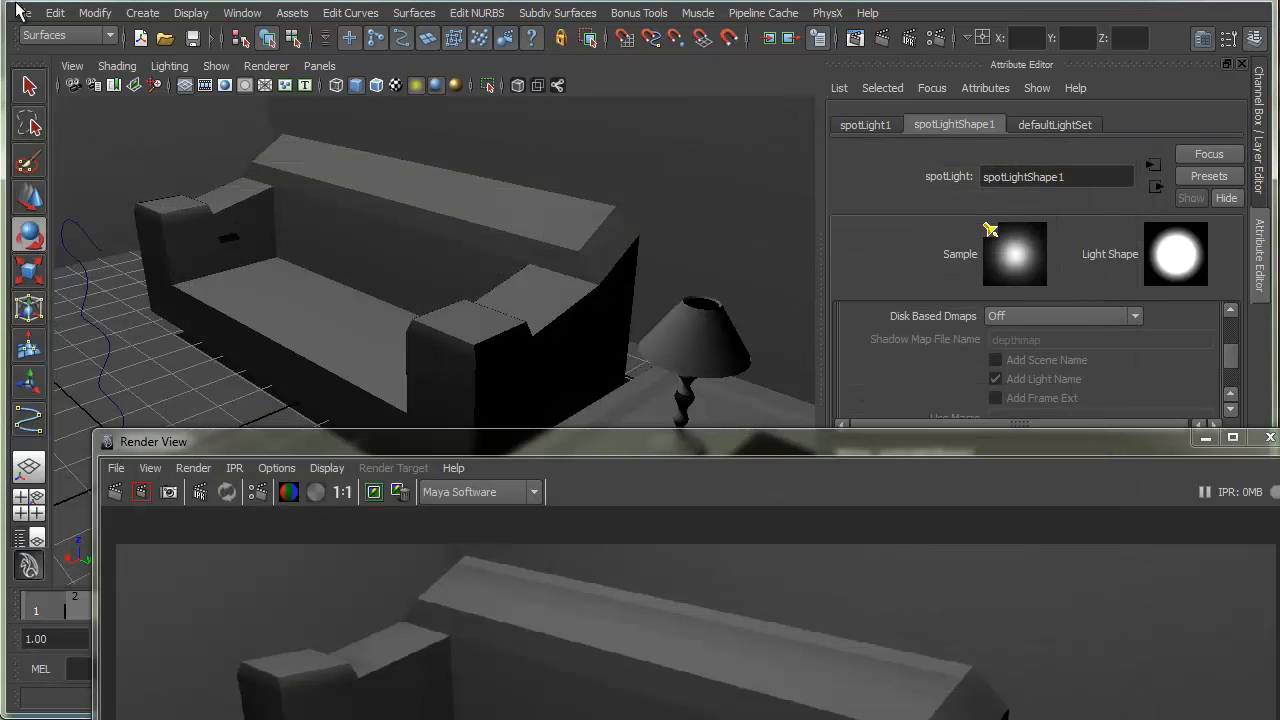
Create a new project named Project01 followed by an underscore and the author's surname, keeping the default folder locations.
click(21, 13)
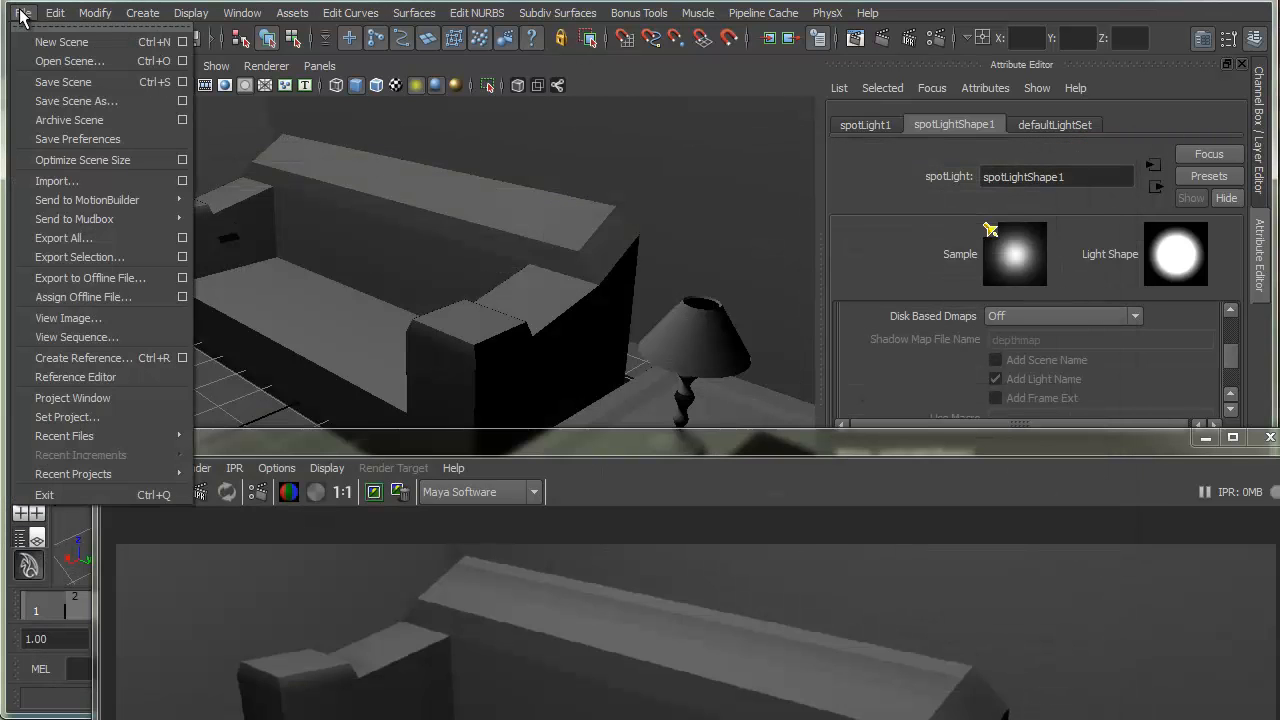
click(58, 404)
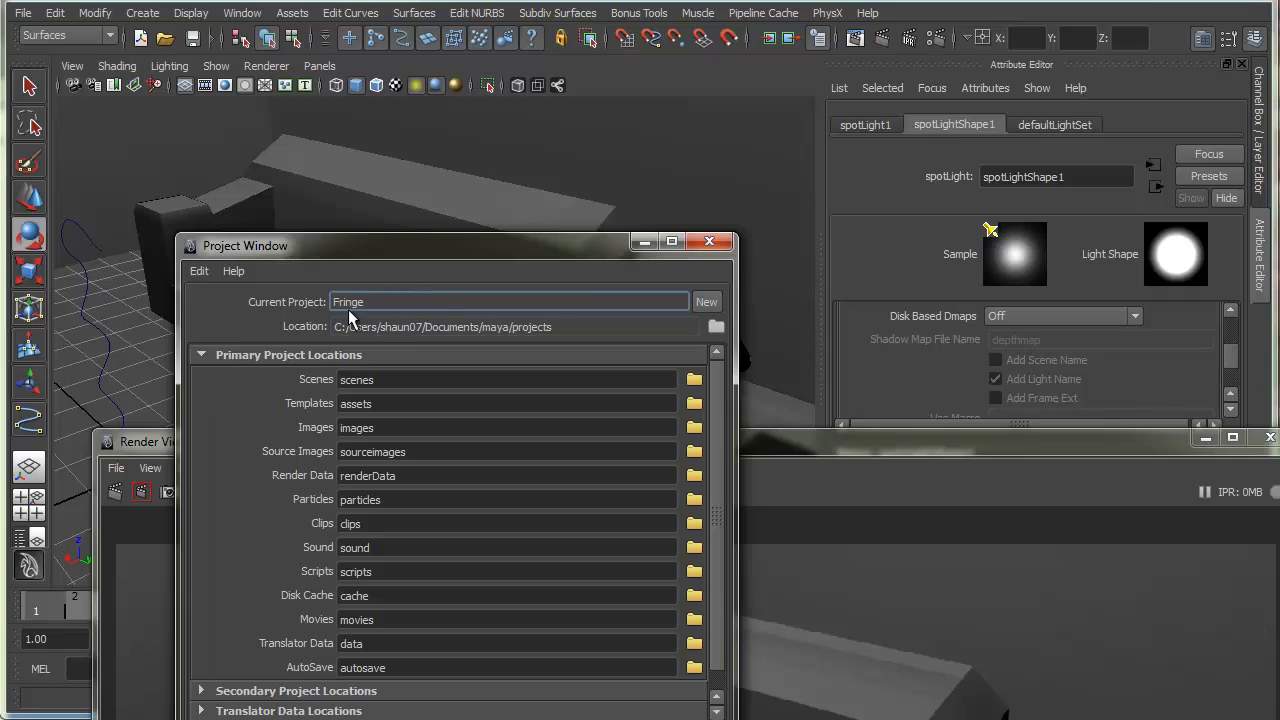
click(706, 302)
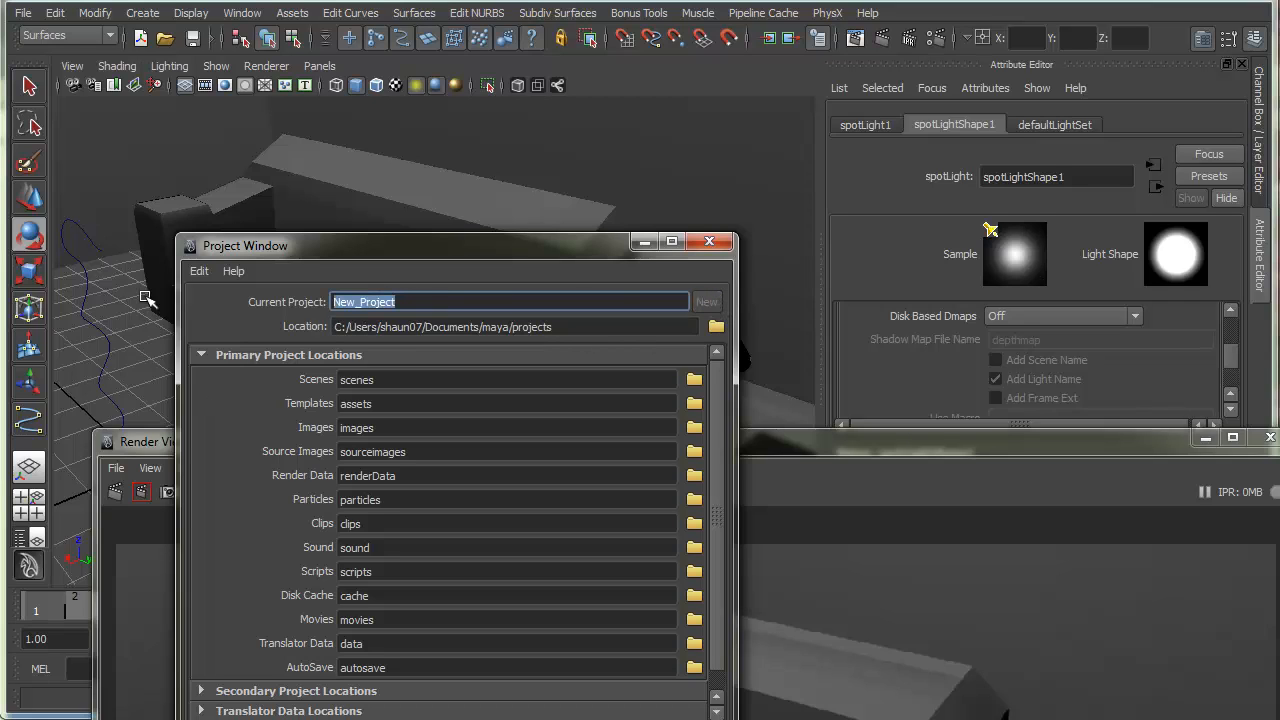
text(Proje)
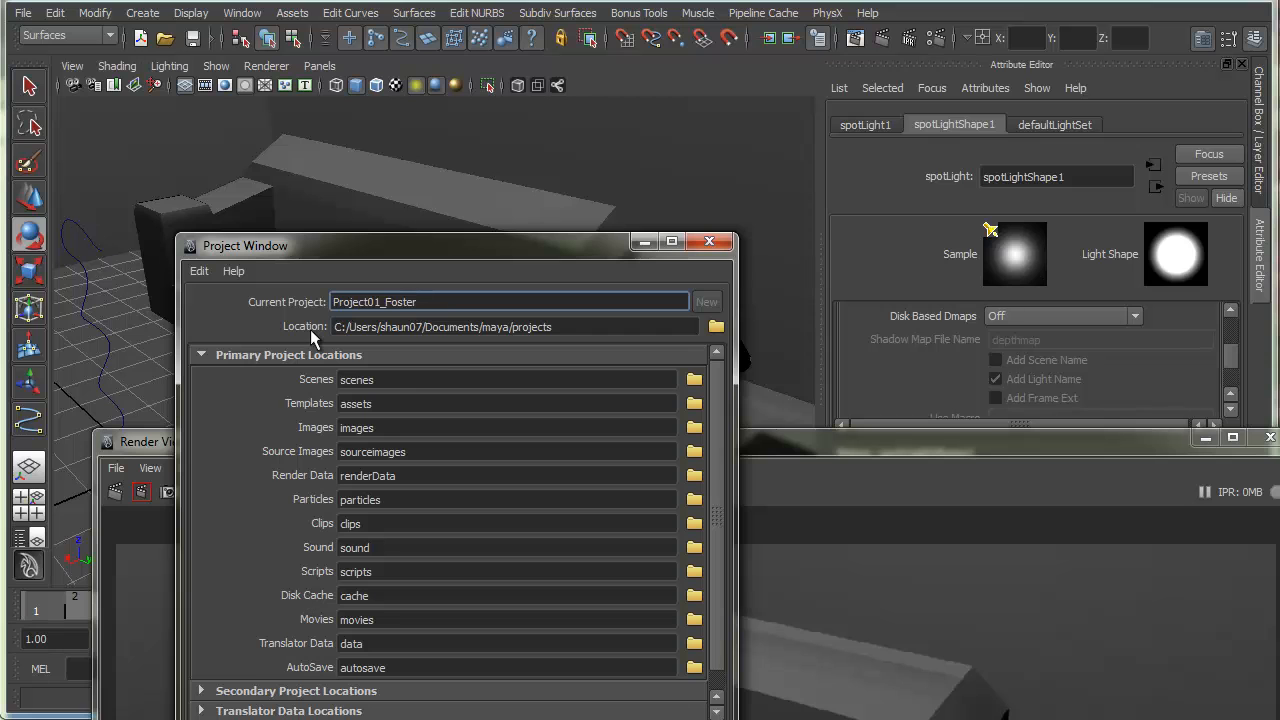
key(Return)
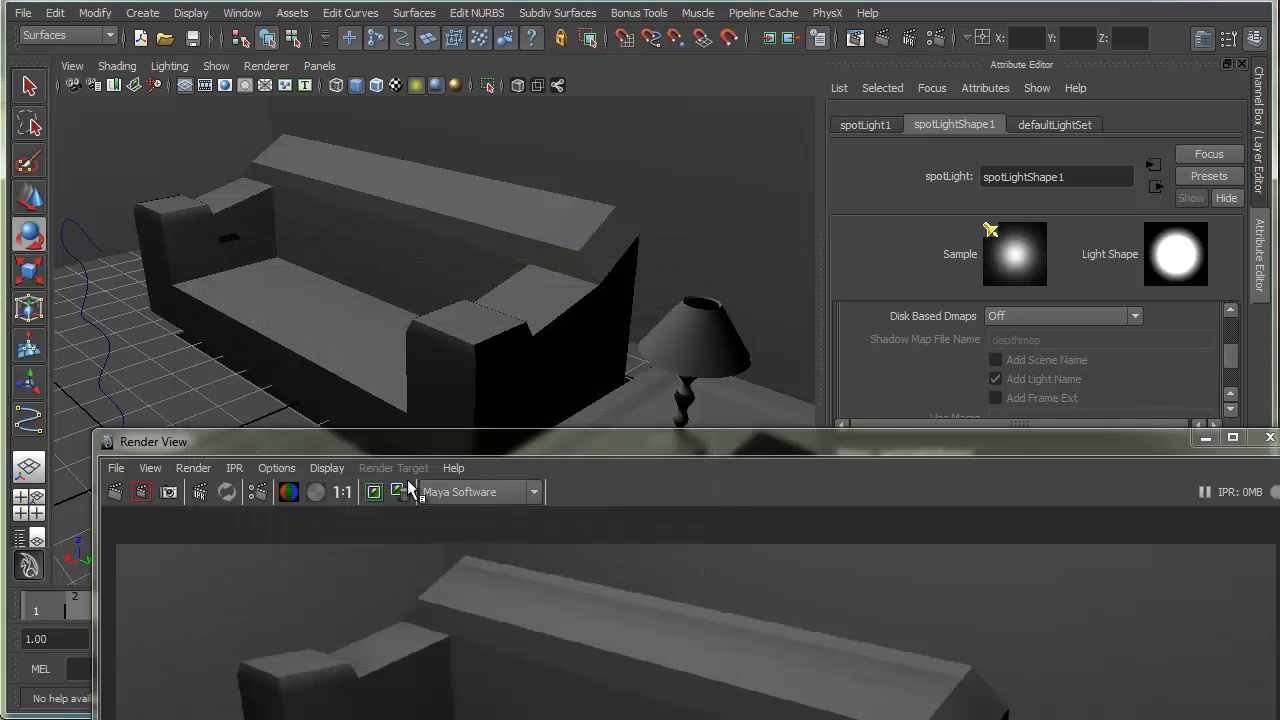
Save the scene in the project's scenes folder as Project1Wire followed by an underscore and the author's surname.
drag(415, 438, 457, 186)
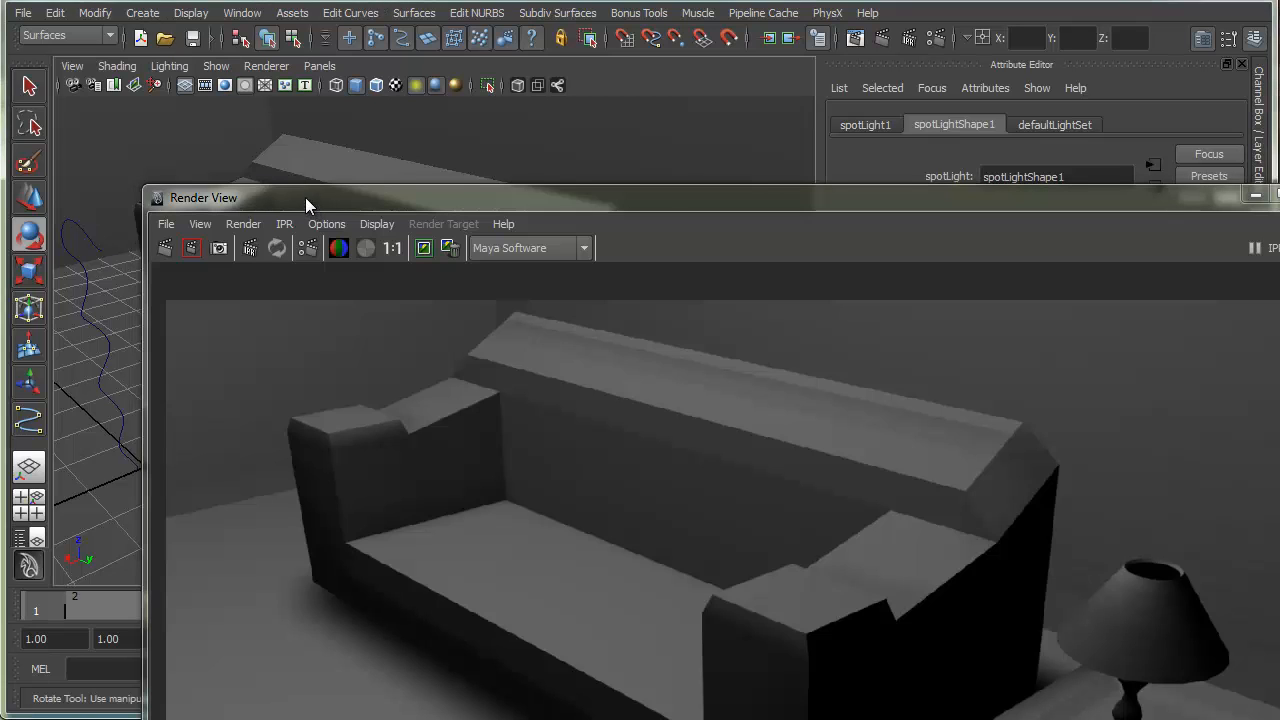
key(ctrl+shift+s)
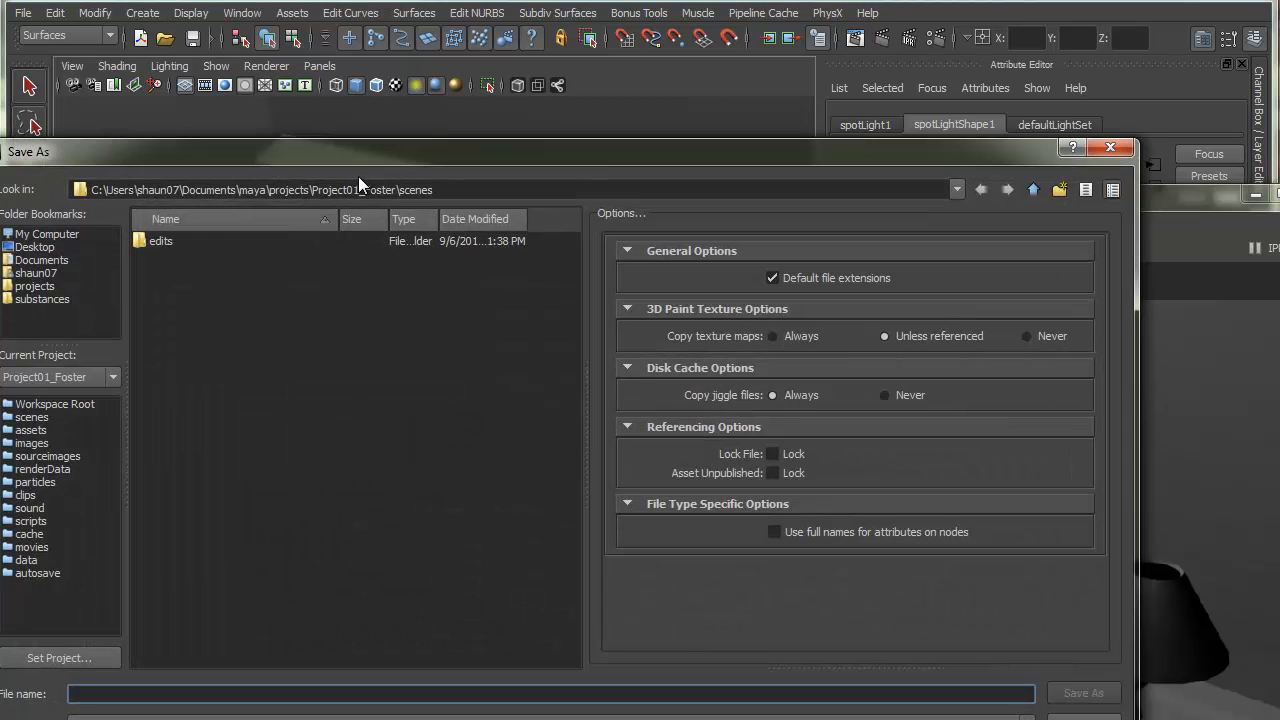
text(Pro)
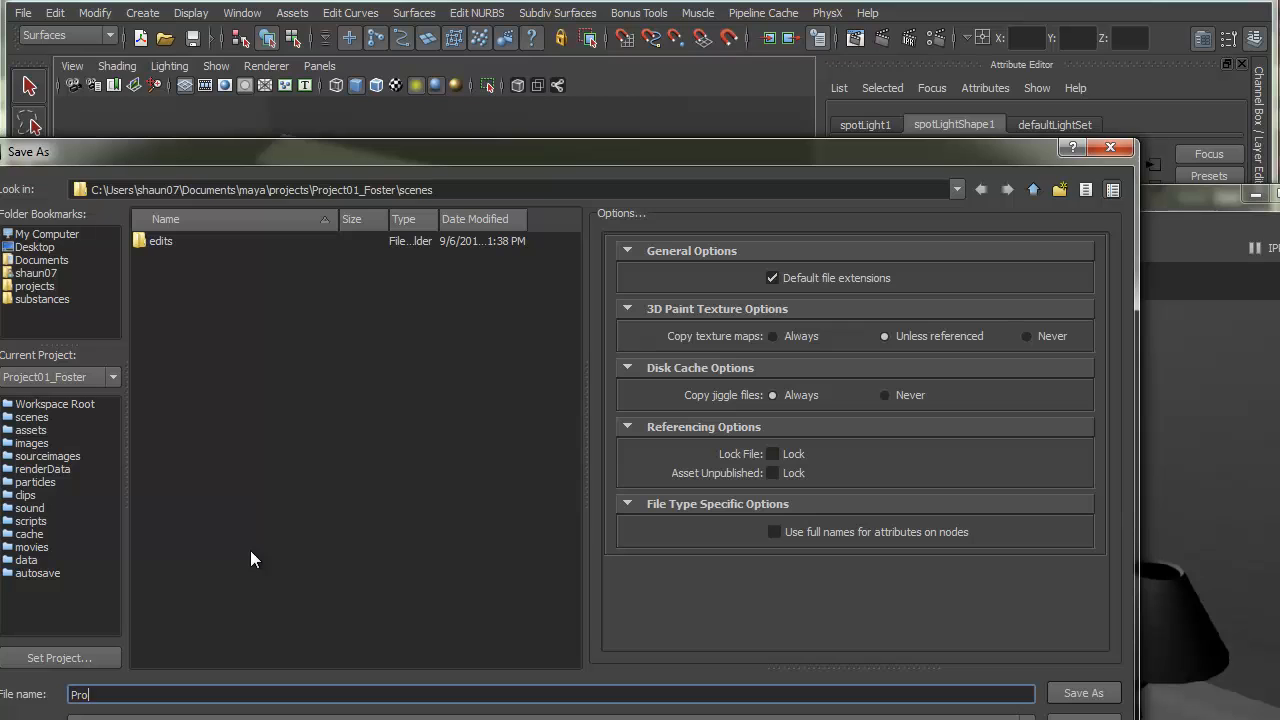
text(ject1Wire_Foster)
key(Return)
Save the rendered image as a JPEG in the project's images folder, named Image, the author's surname and 01, separated by underscores.
drag(625, 206, 523, 3)
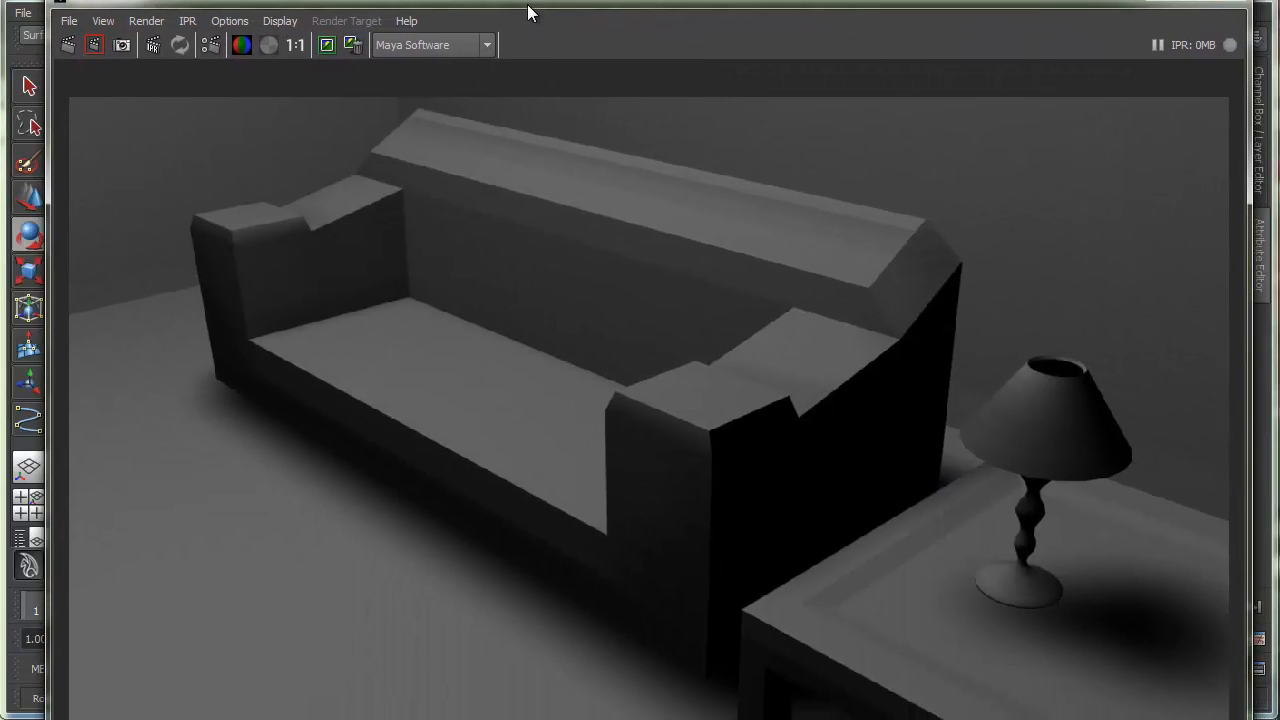
click(63, 18)
click(82, 67)
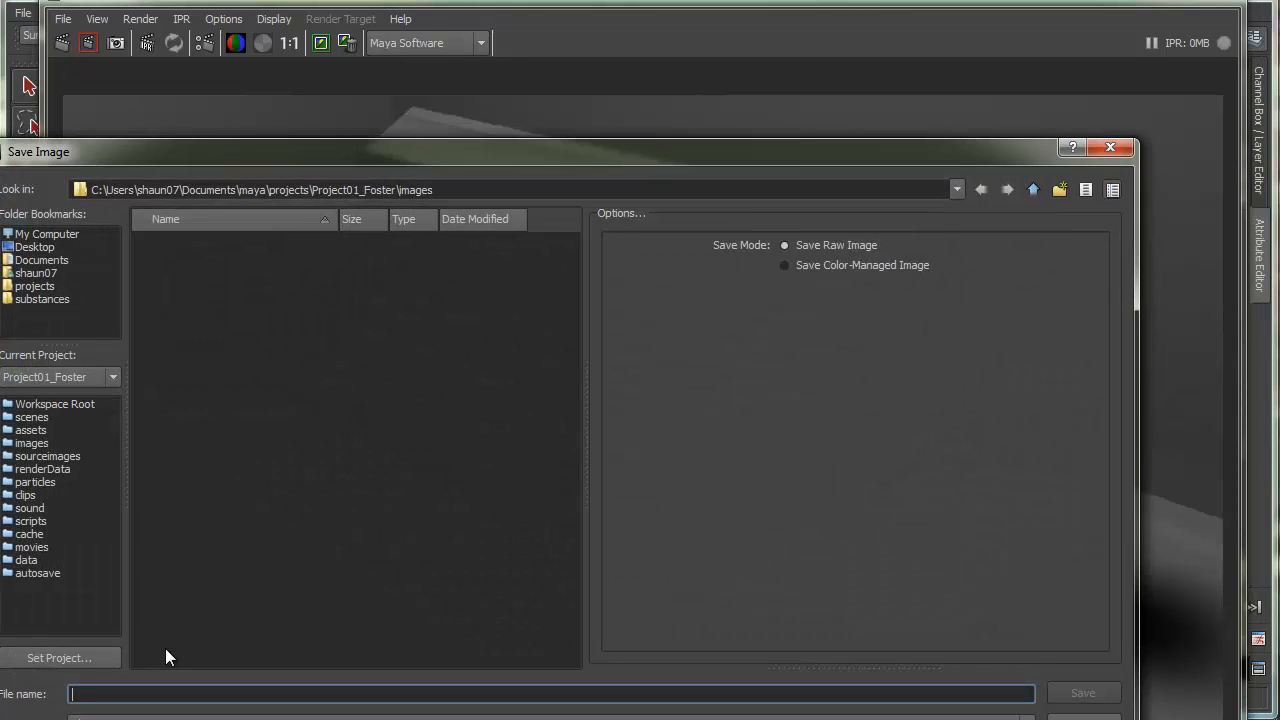
text(Image_Fos)
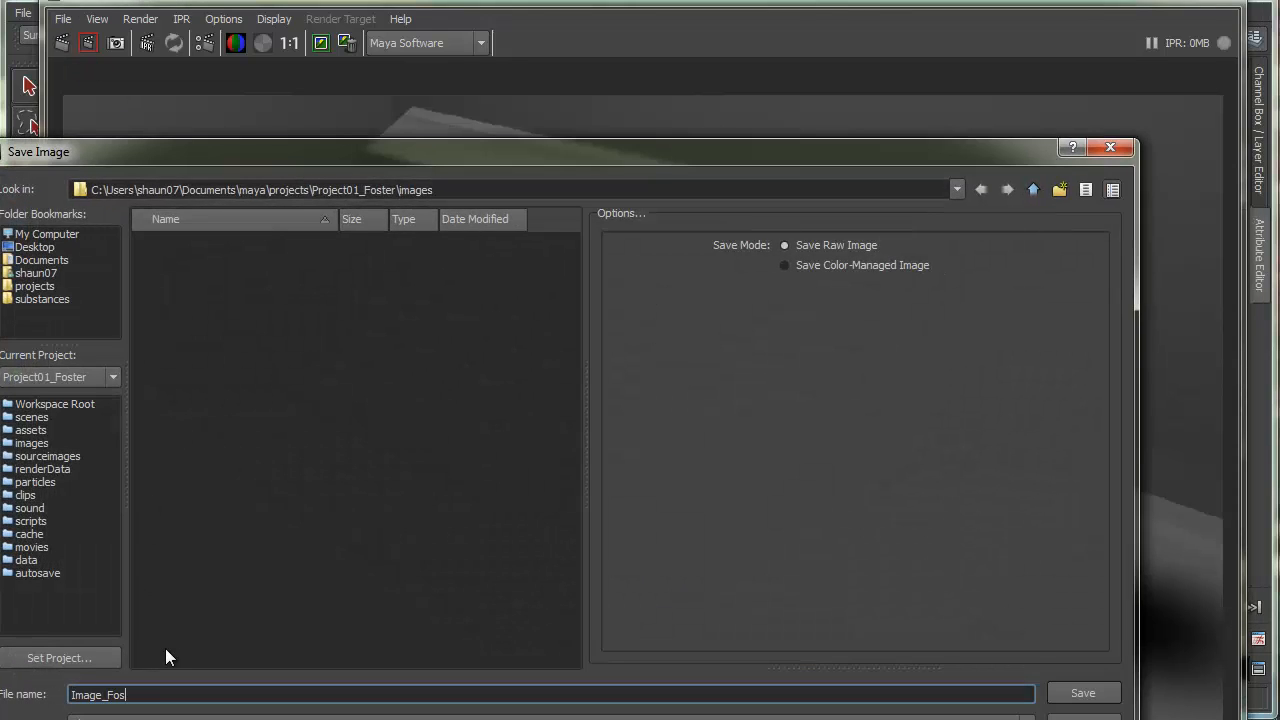
text(ter_01)
key(Tab)
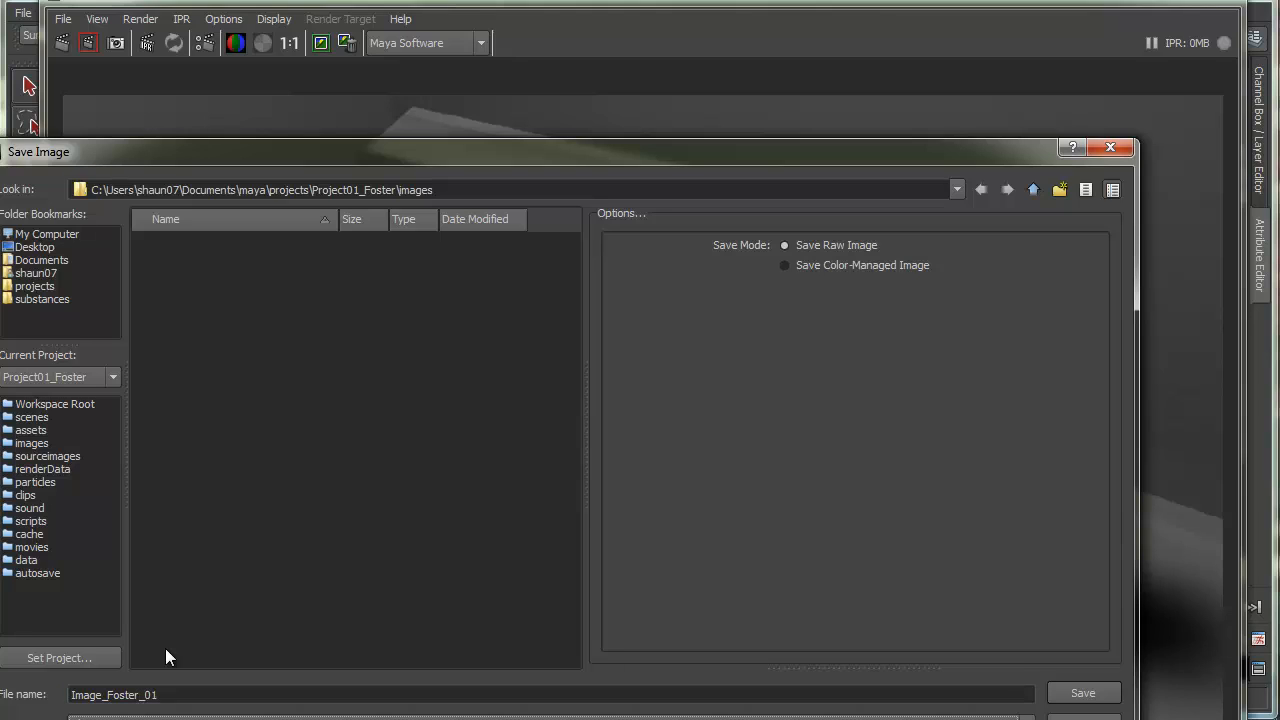
drag(278, 161, 287, 114)
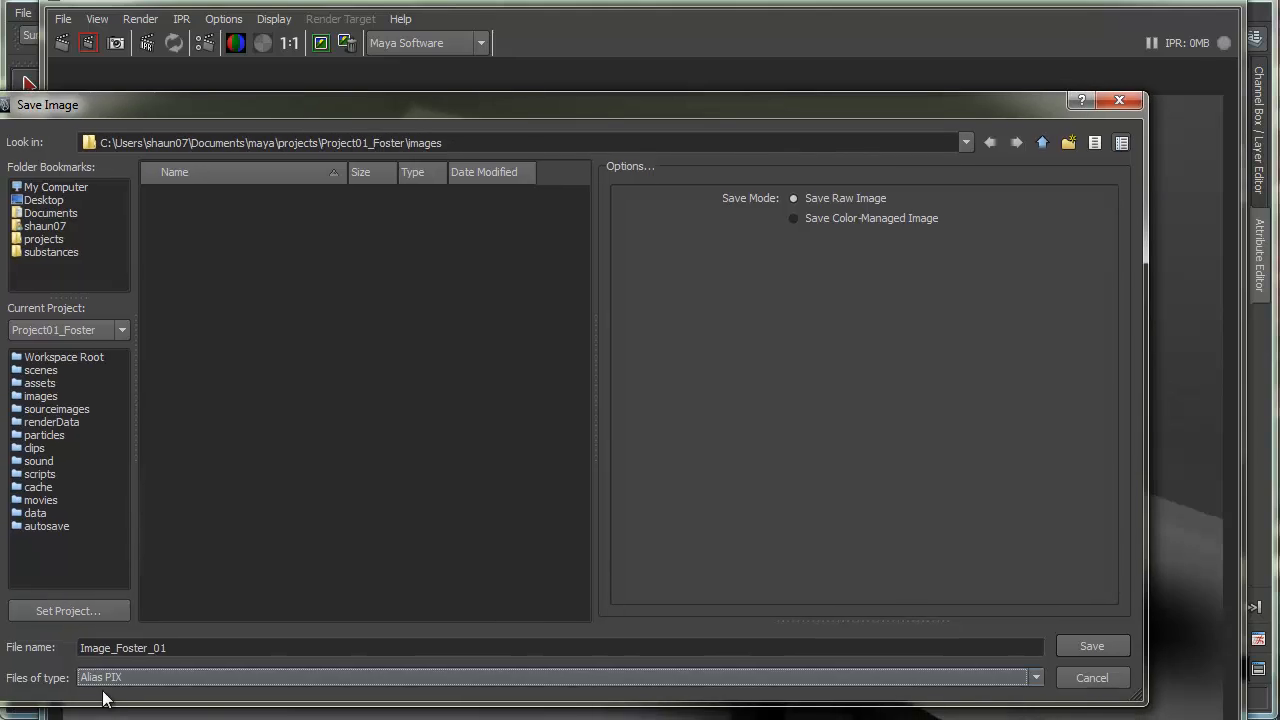
click(110, 679)
click(112, 719)
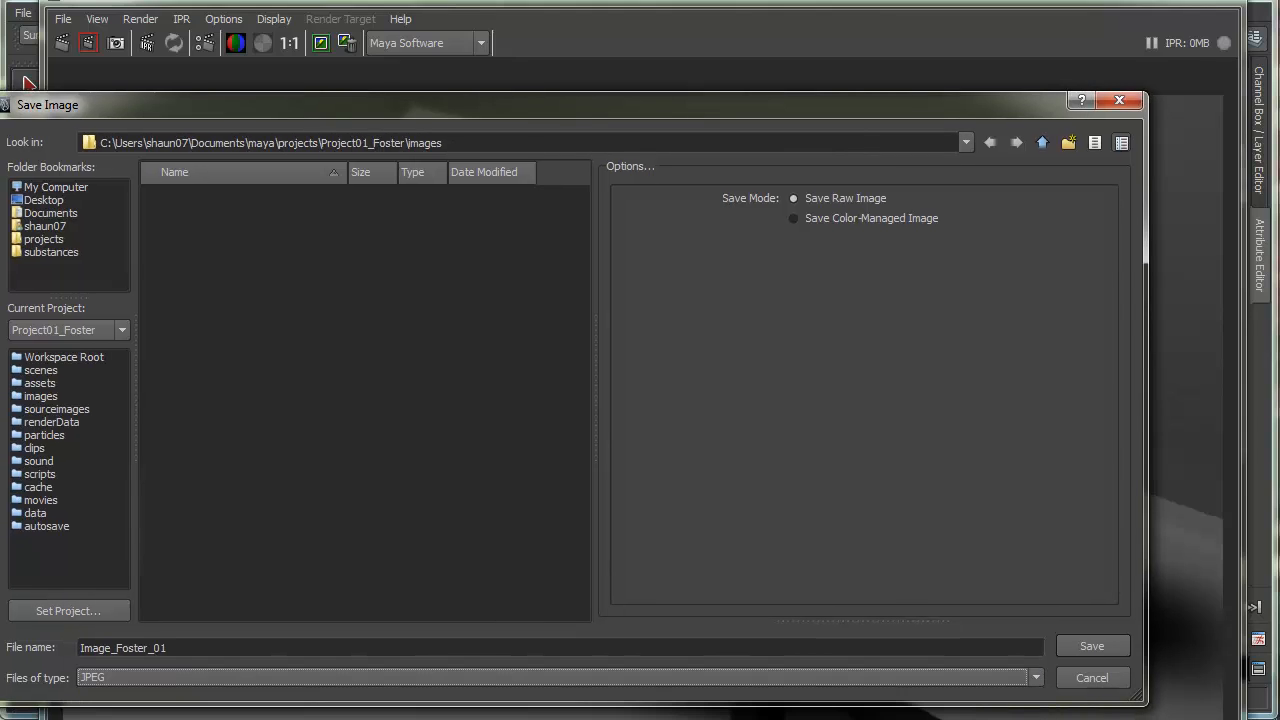
click(1089, 646)
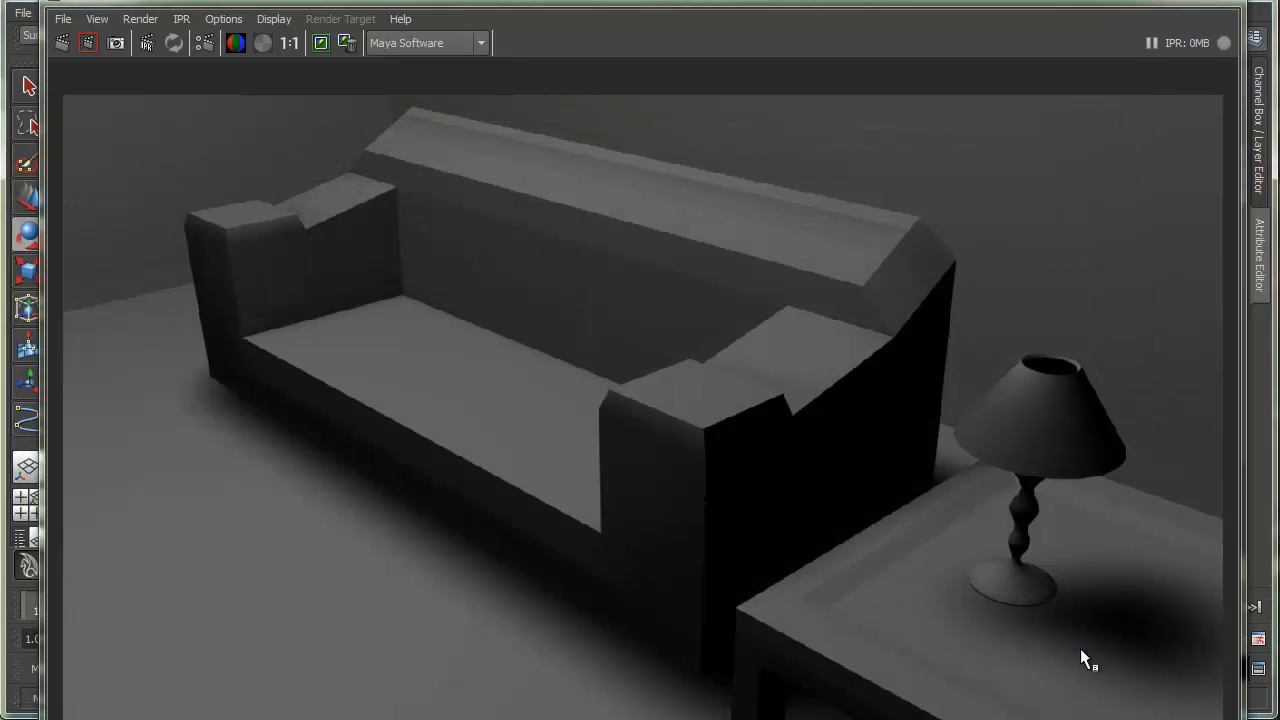
Close the render view, switch to Windows Explorer, and open the new Project01 folder under Documents, maya, projects.
click(1211, 5)
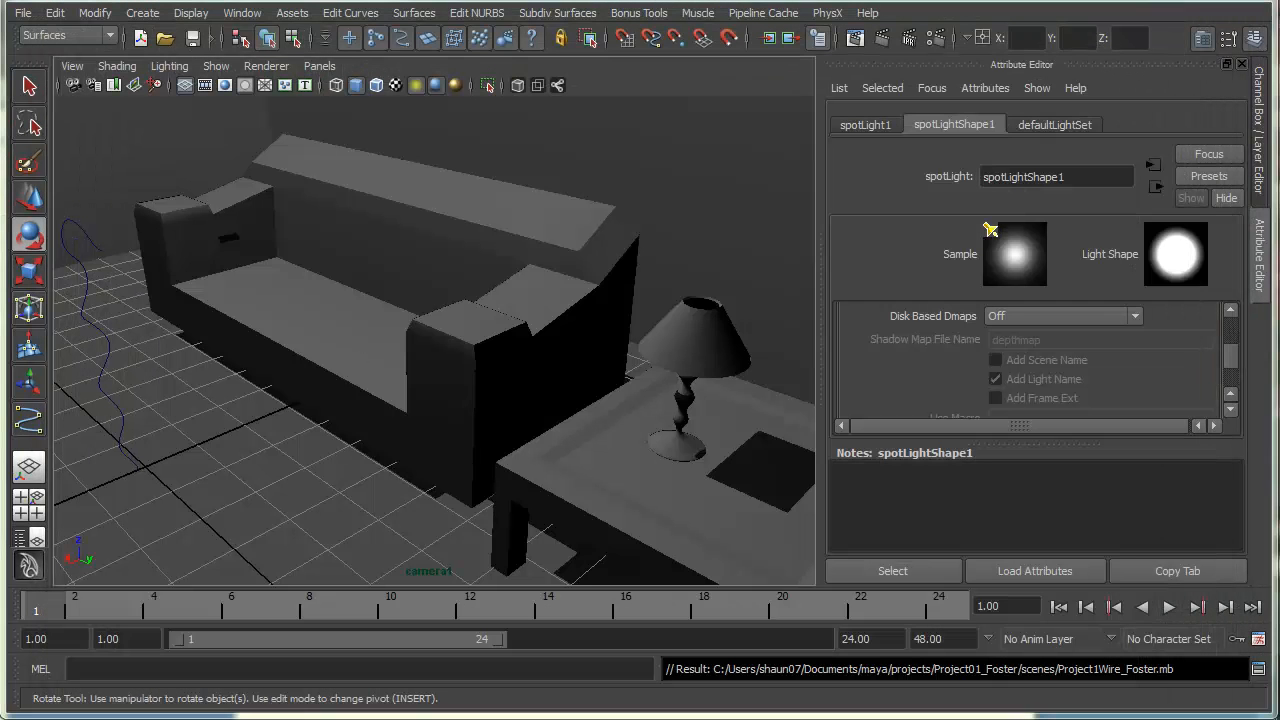
key(alt+Tab)
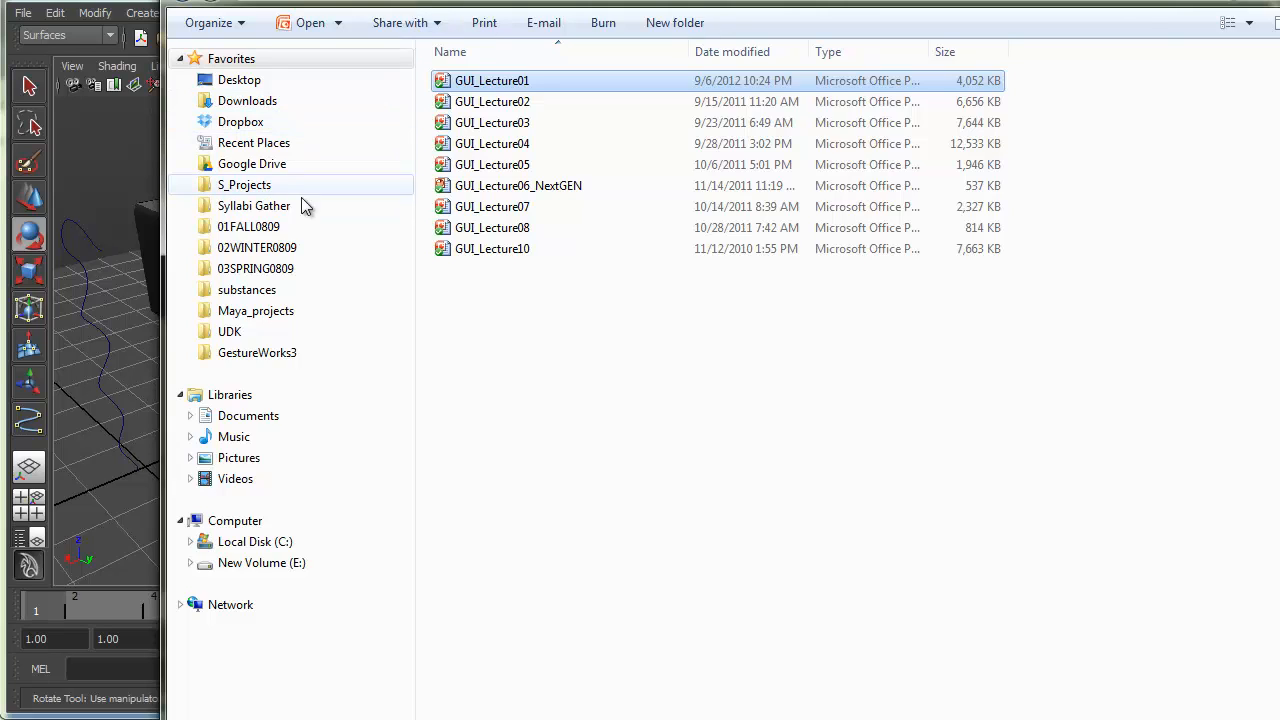
click(240, 416)
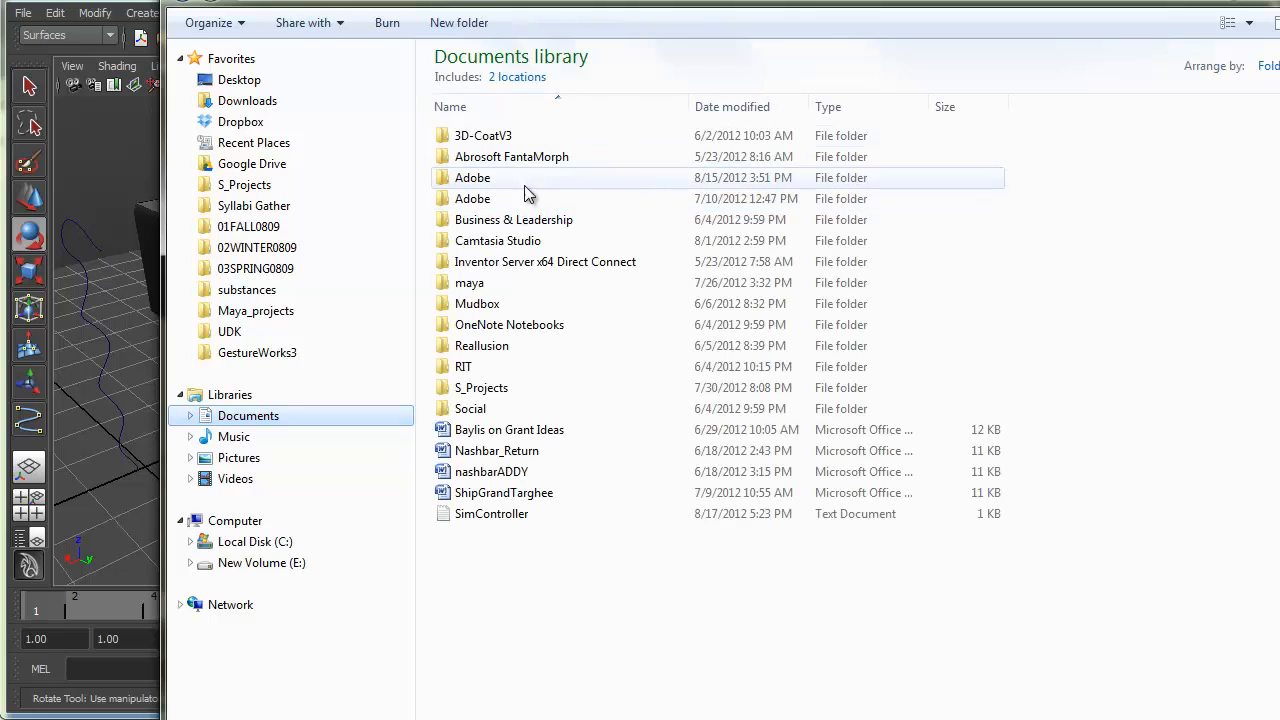
click(486, 285)
double_click(486, 285)
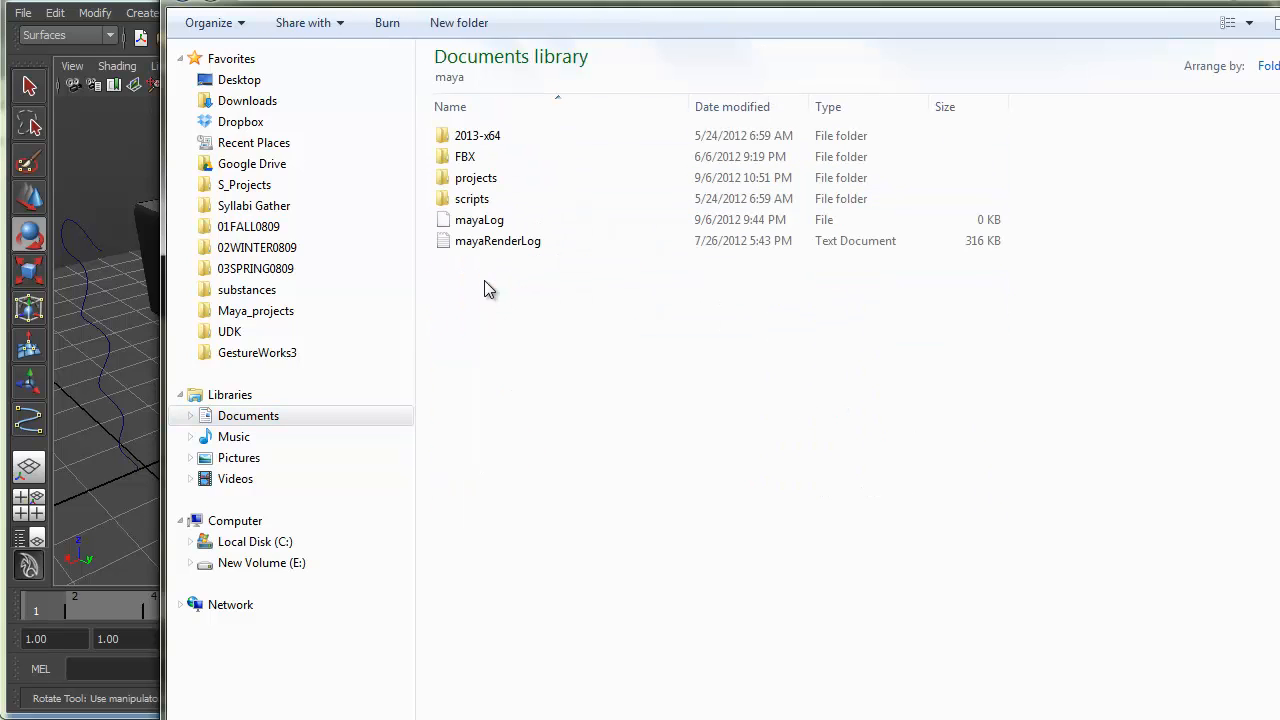
double_click(486, 177)
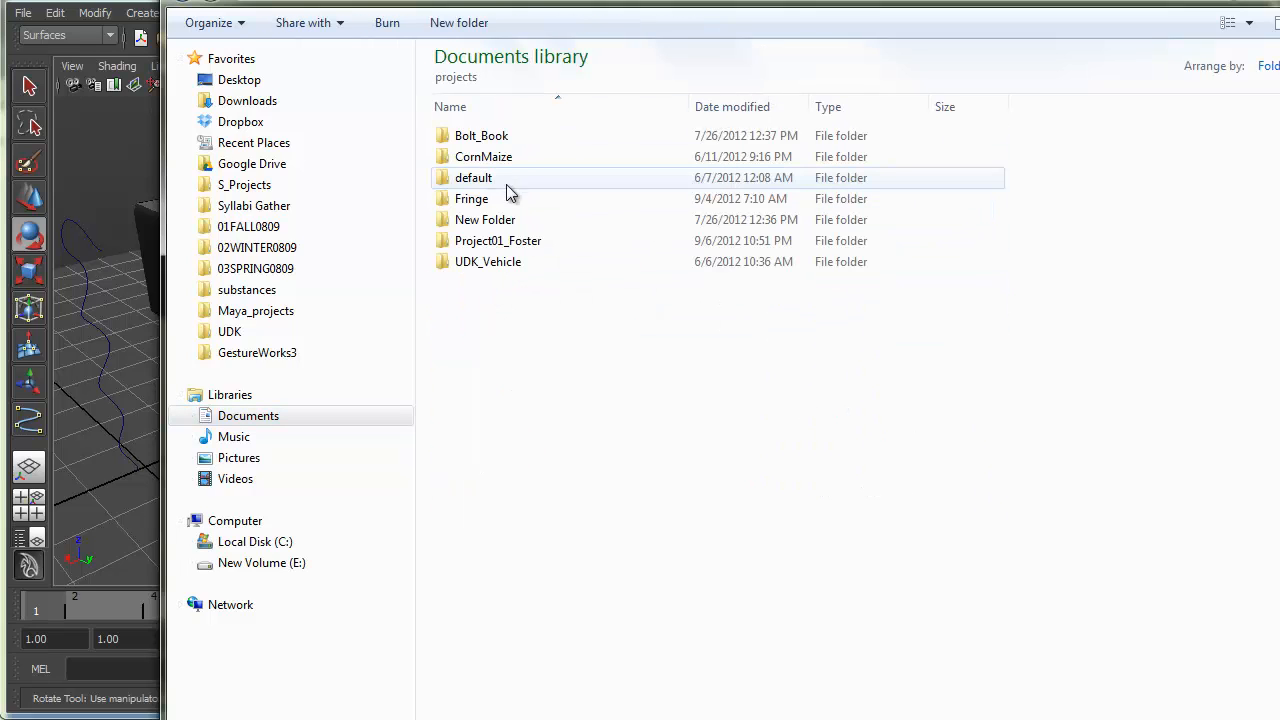
double_click(498, 241)
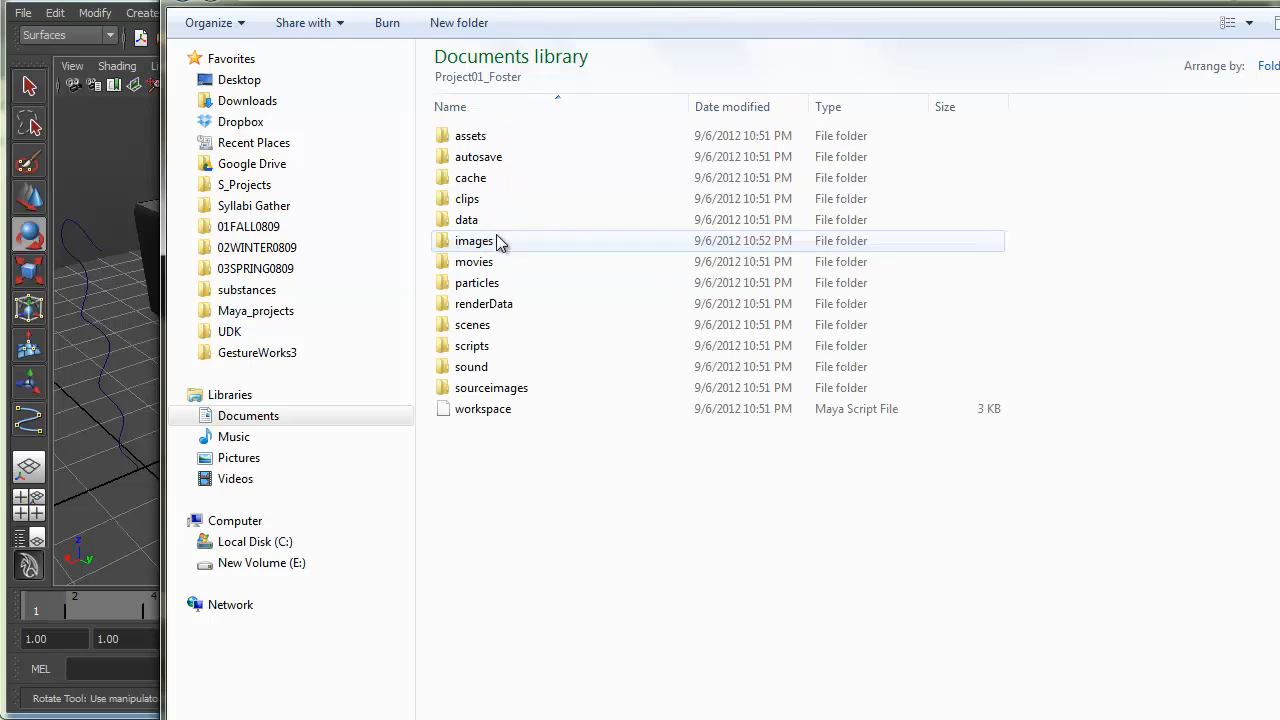
Examine the project's sourceimages, images and scenes folders to check where the rendered image and scene file are stored.
click(509, 394)
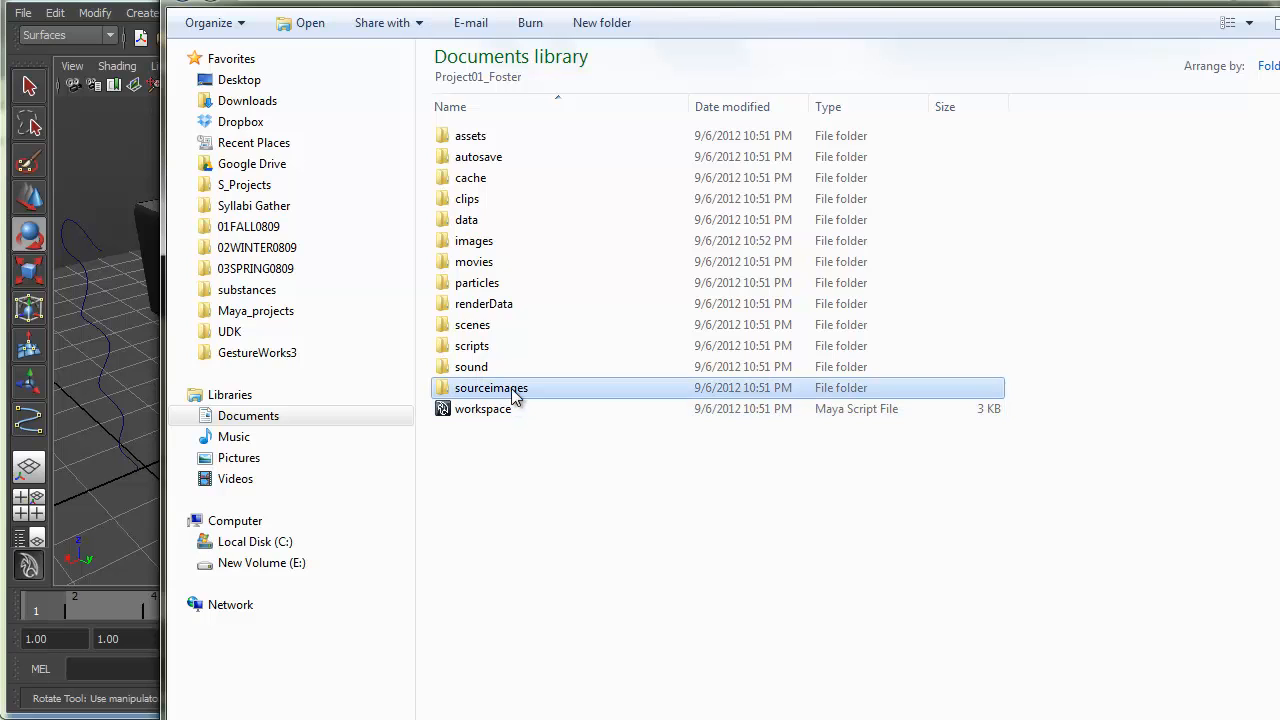
click(490, 241)
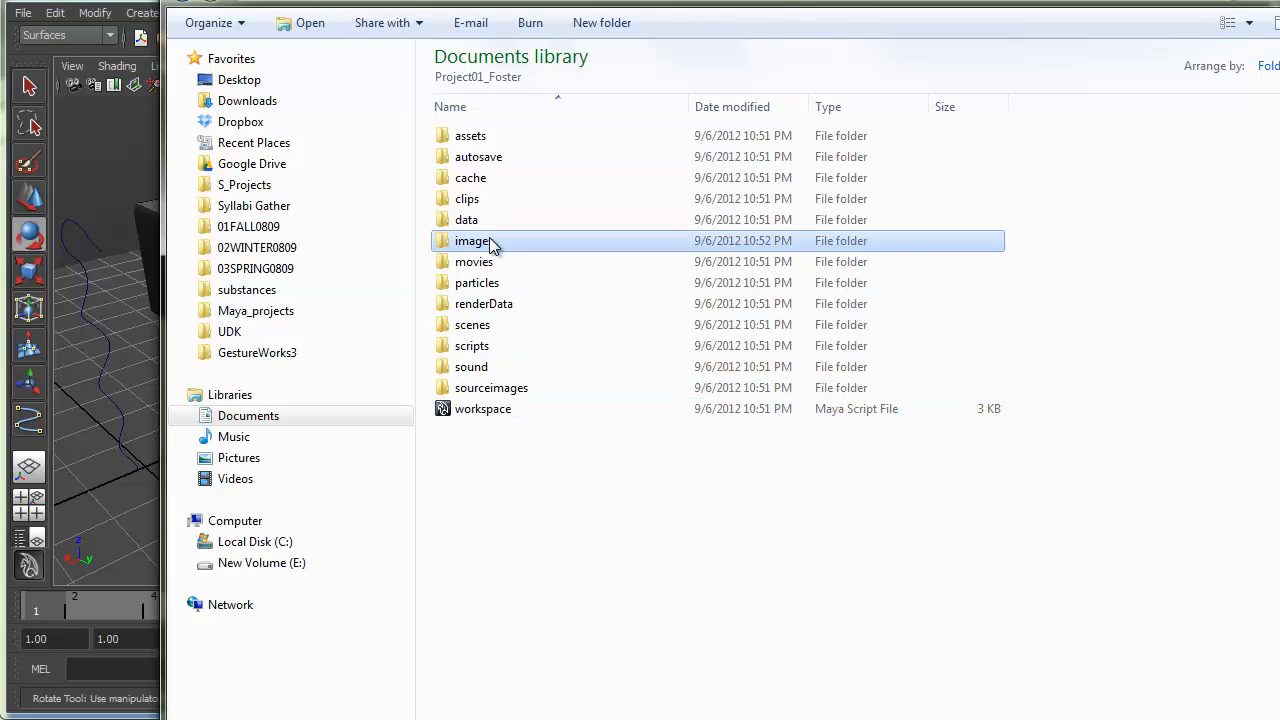
double_click(490, 386)
key(BackSpace)
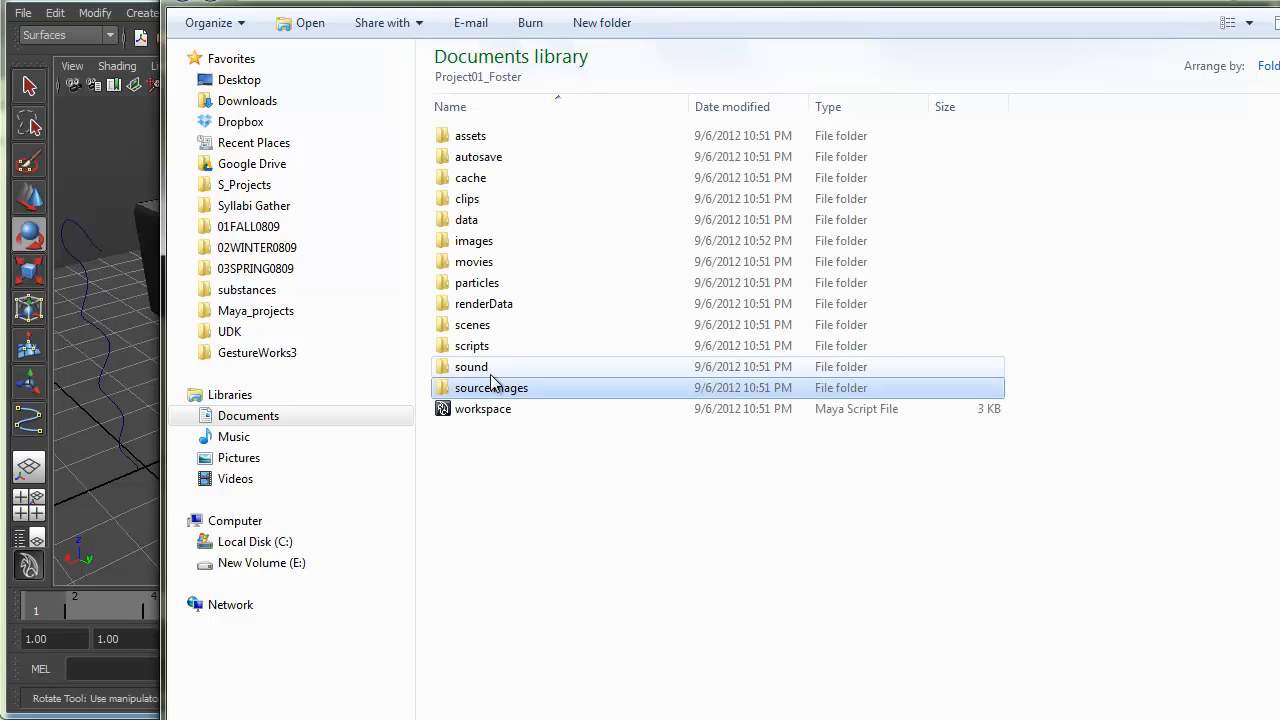
click(481, 244)
double_click(481, 244)
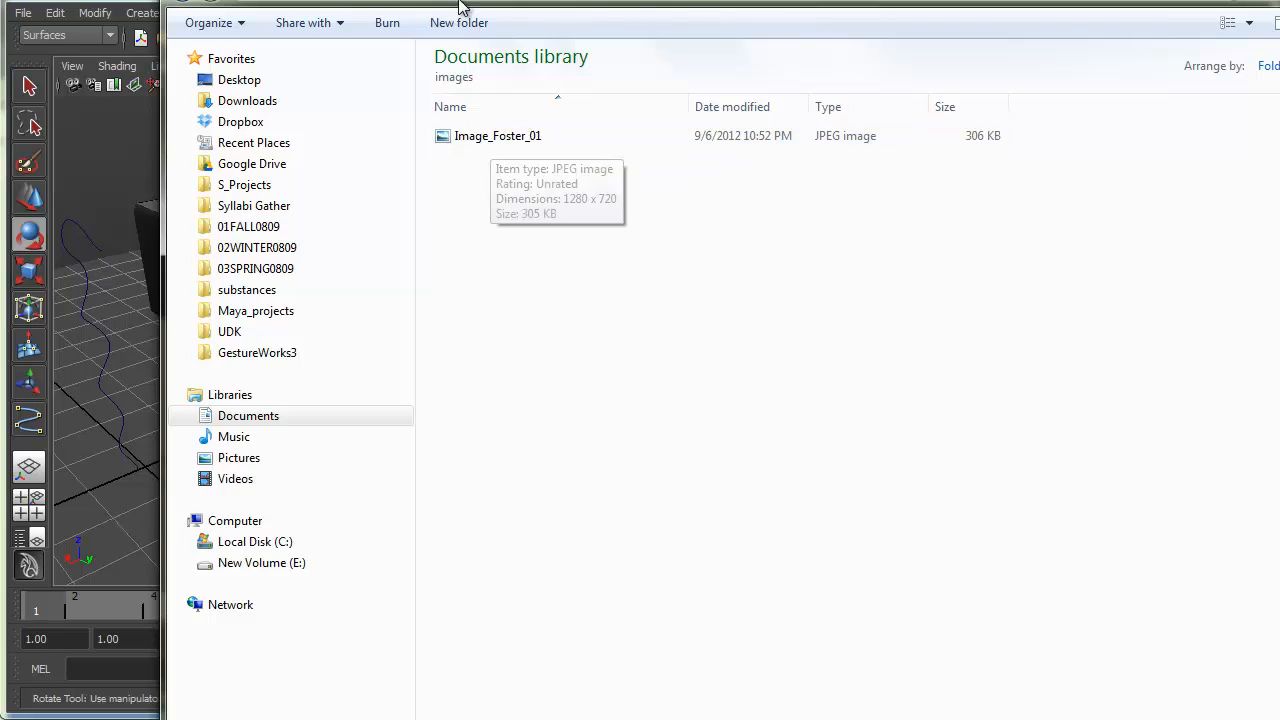
drag(425, 0, 318, 4)
key(BackSpace)
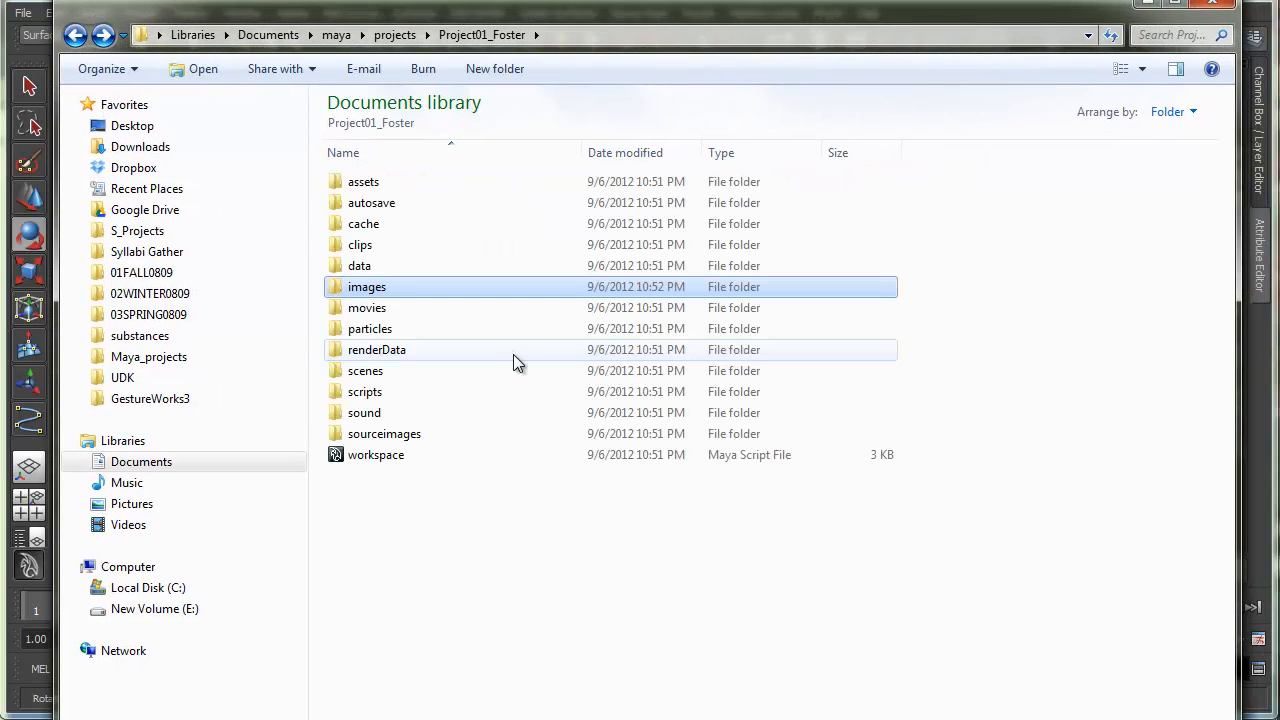
double_click(413, 370)
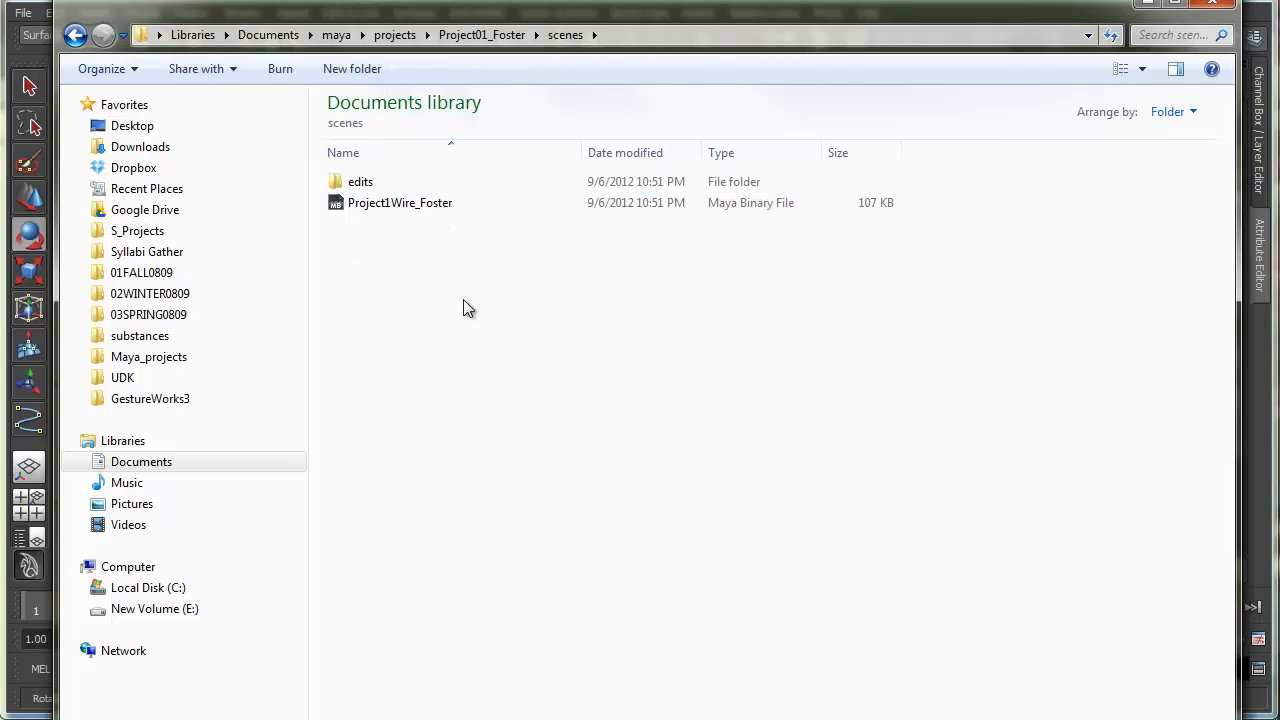
key(BackSpace)
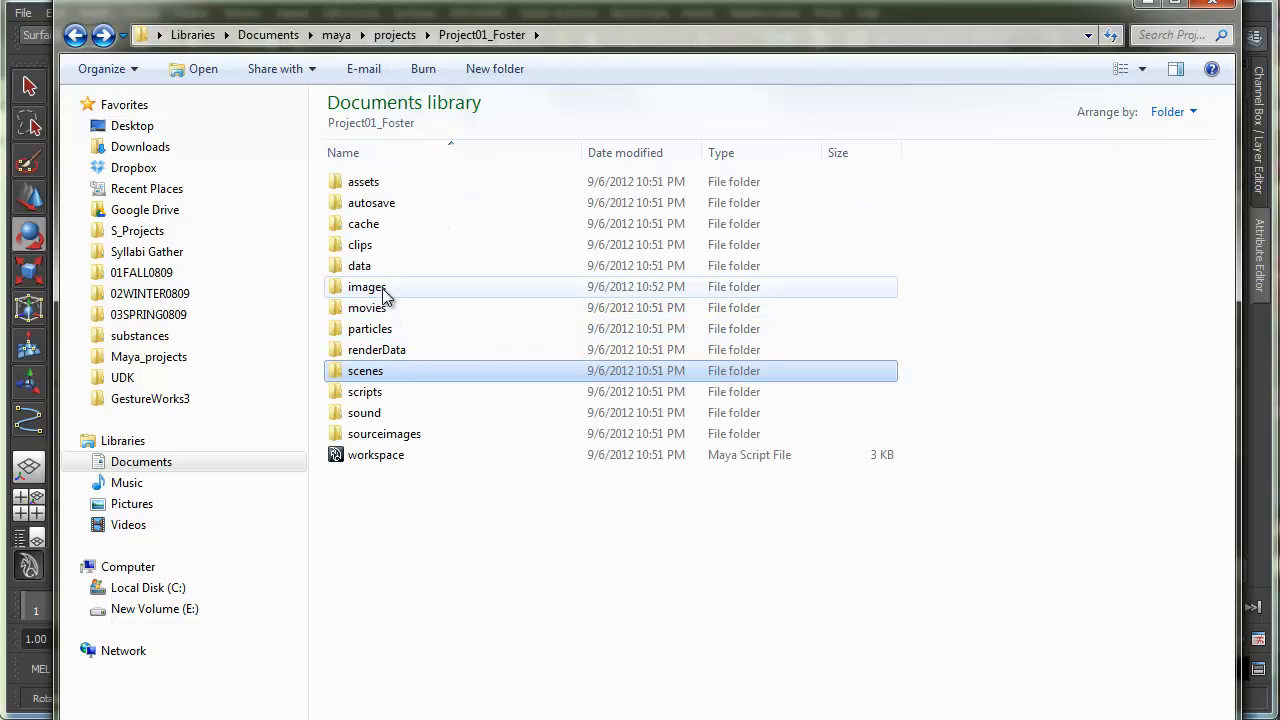
Delete the scripts, sound and sourceimages folders from the project folder.
click(385, 395)
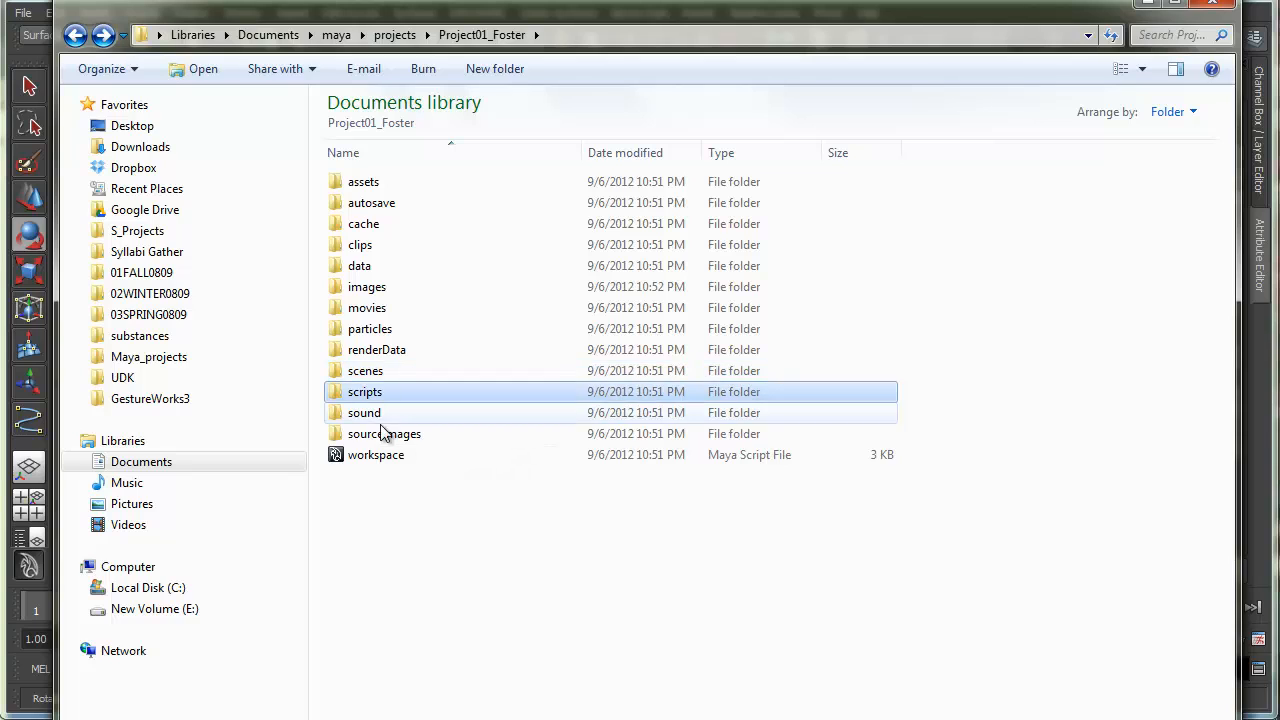
shift+click(380, 432)
key(Delete)
click(594, 449)
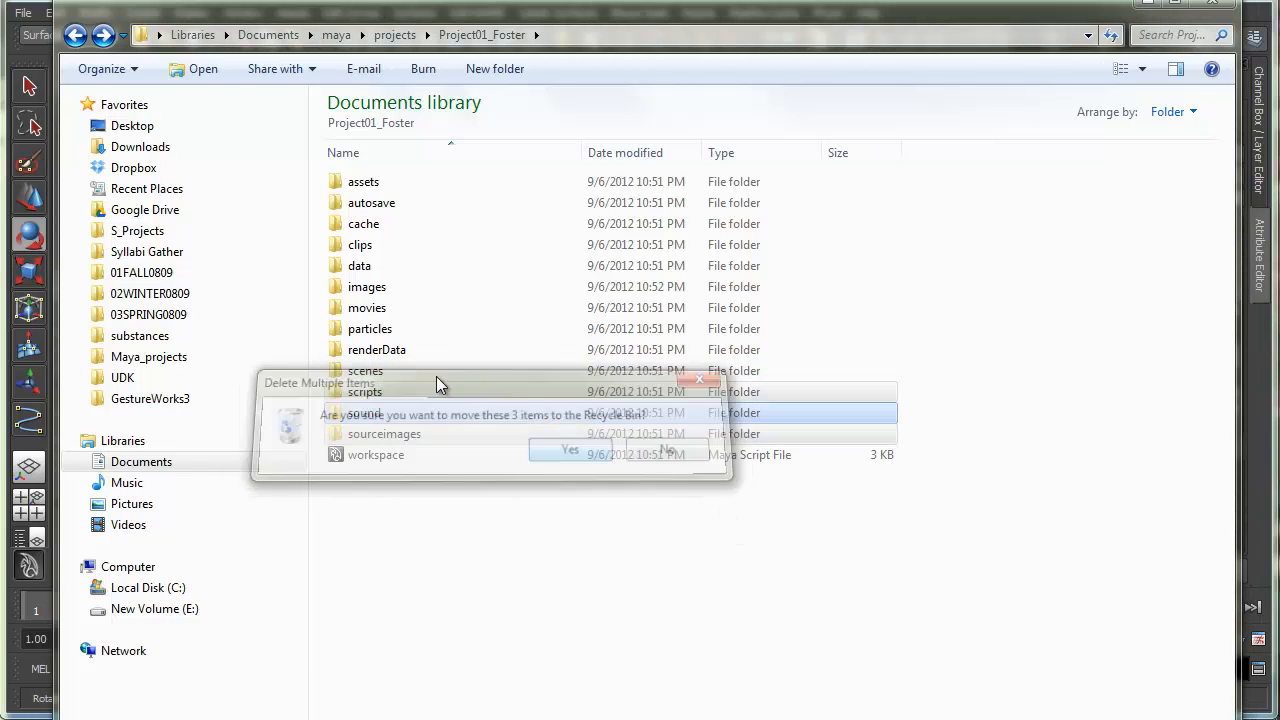
Delete the movies, particles and renderData folders from the project folder.
click(386, 352)
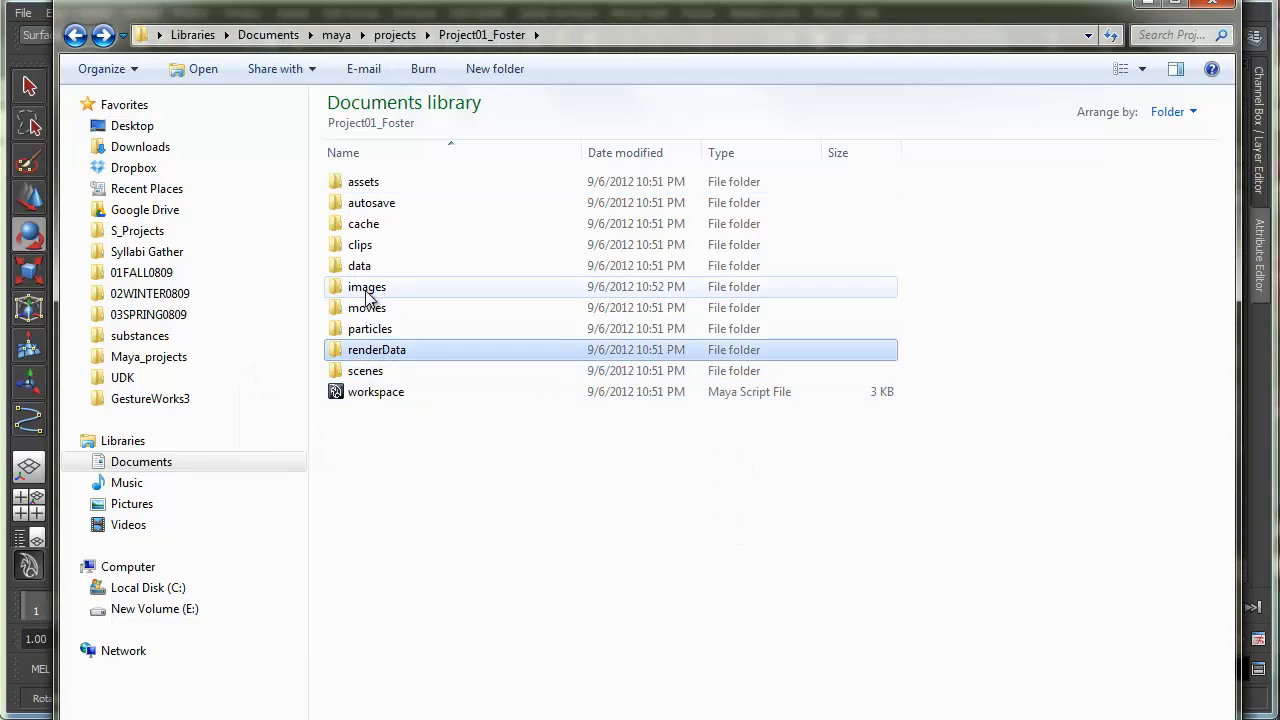
shift+click(374, 307)
key(Delete)
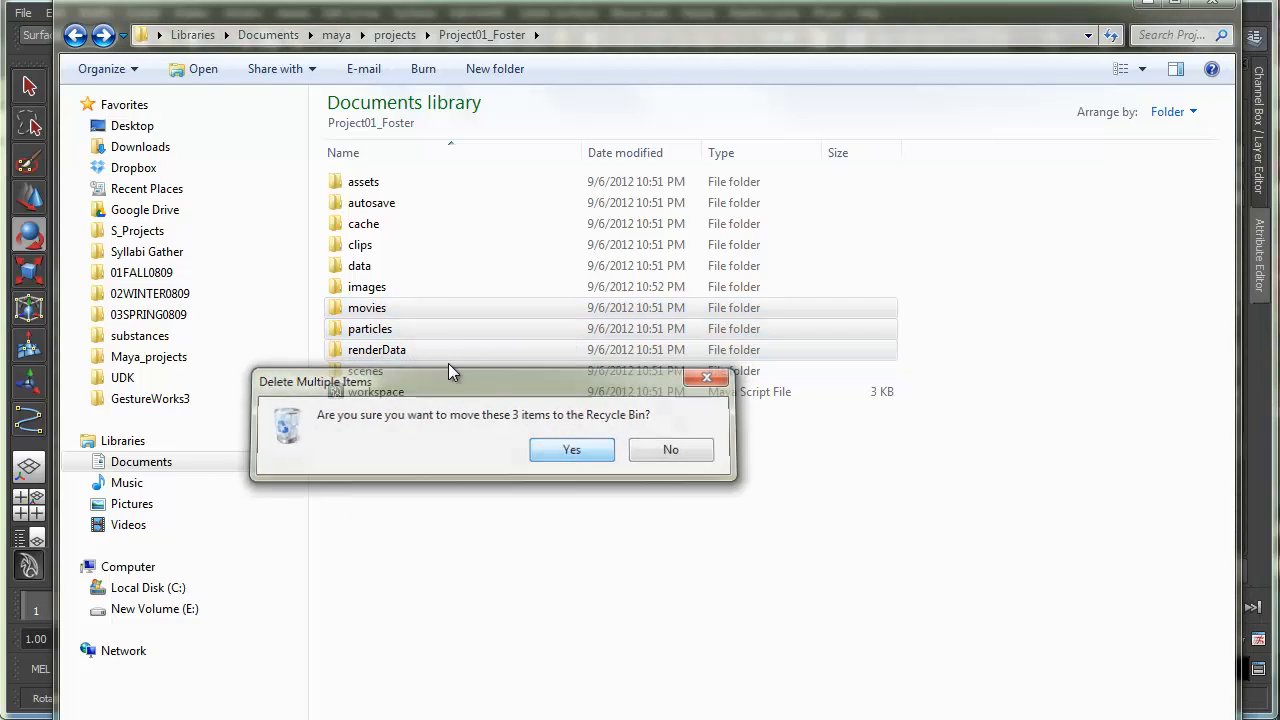
key(Return)
Delete the assets, autosave, cache, clips and data folders from the project folder.
click(370, 268)
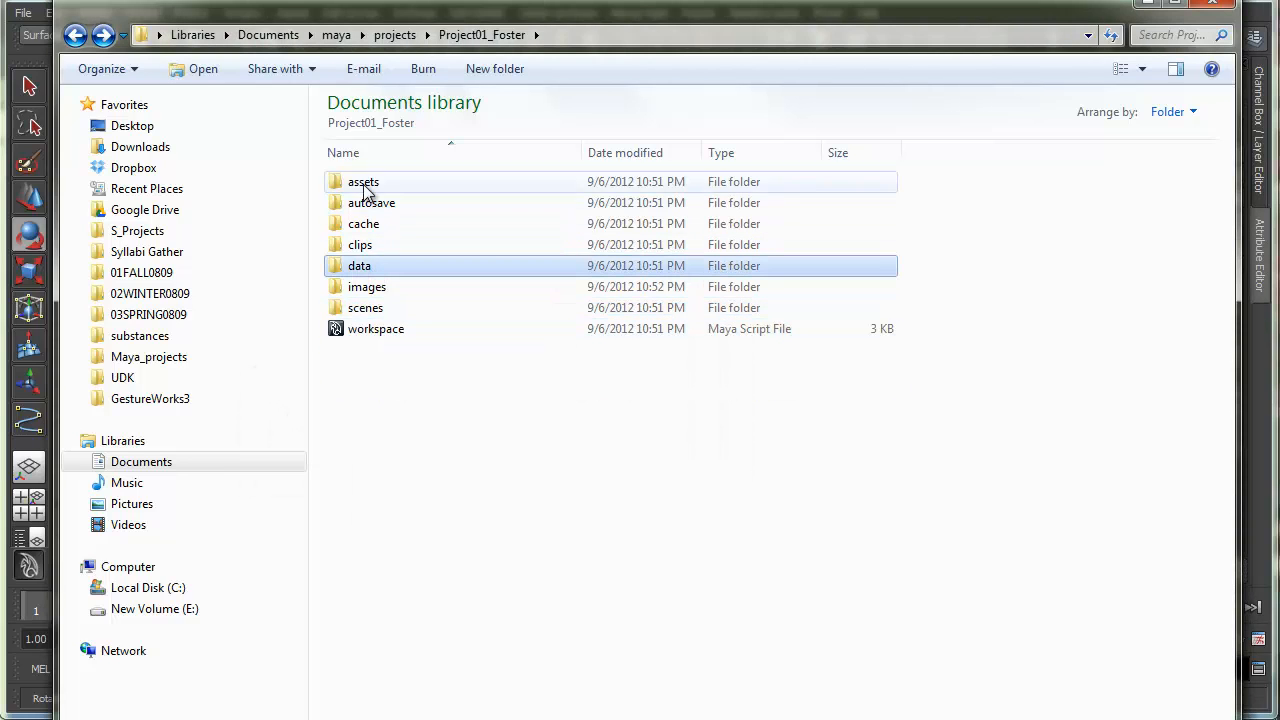
shift+click(366, 183)
key(Delete)
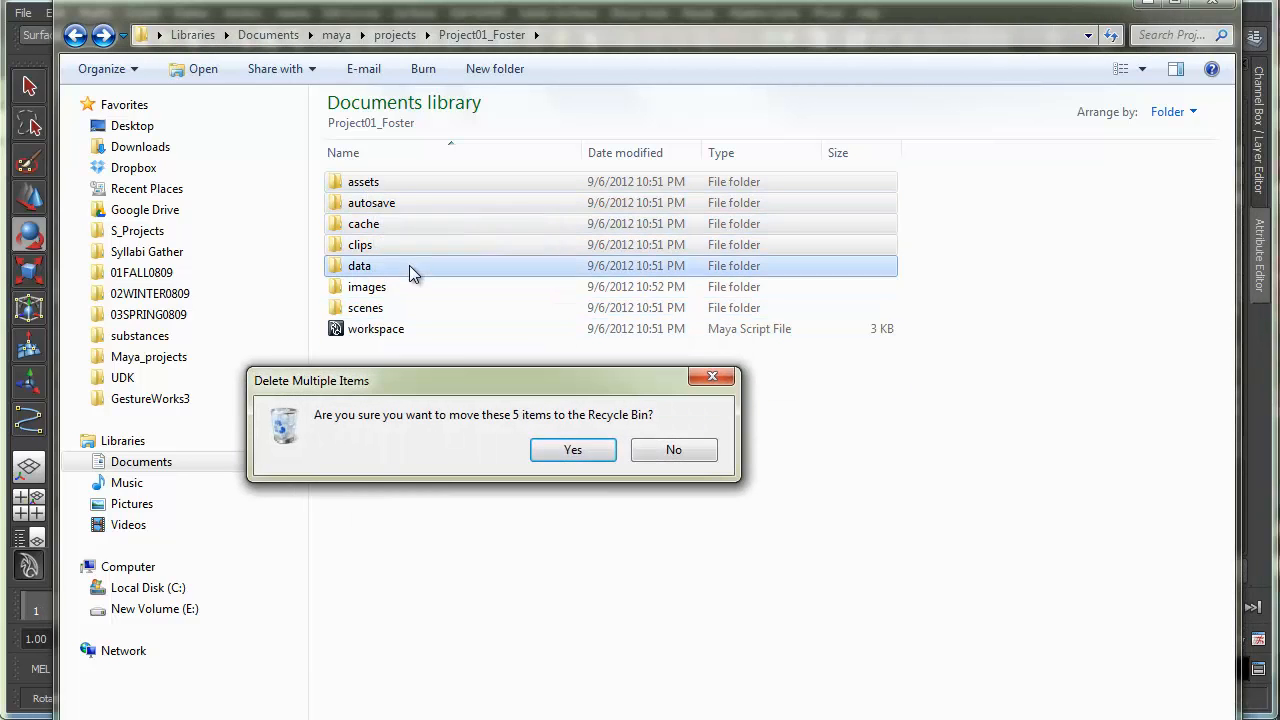
click(565, 451)
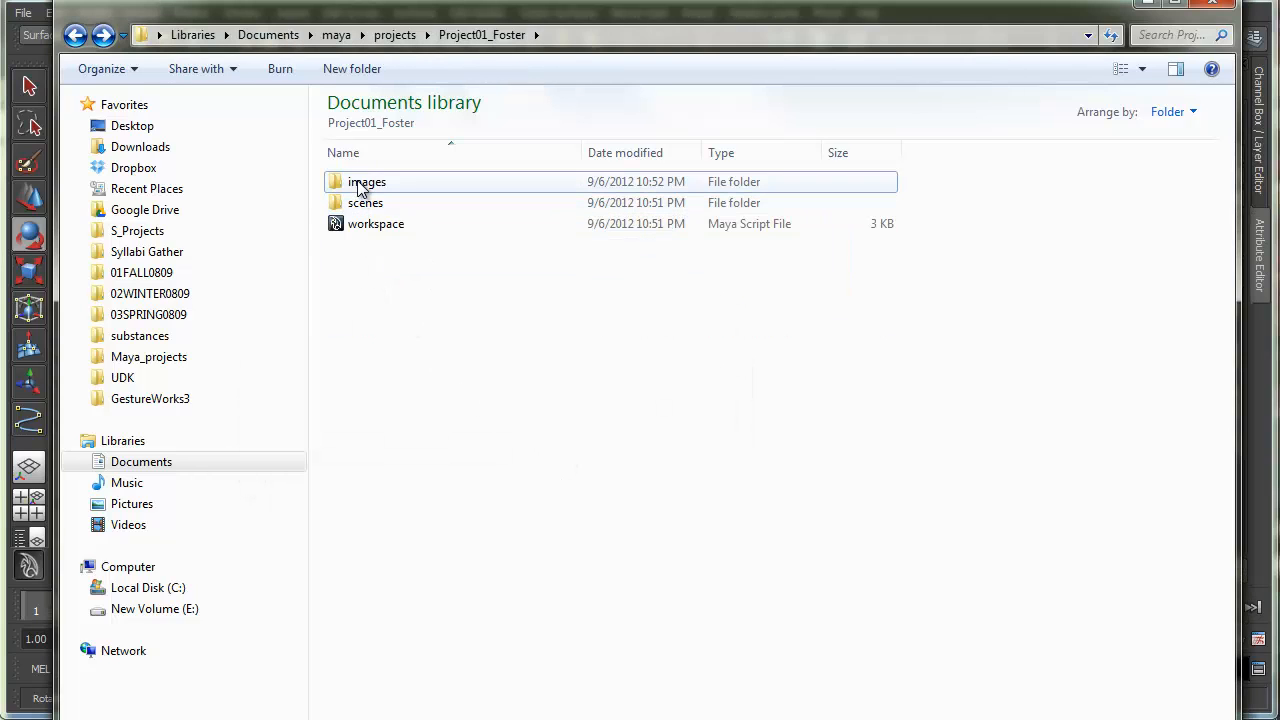
Check the contents of the remaining images and scenes folders.
double_click(365, 184)
key(BackSpace)
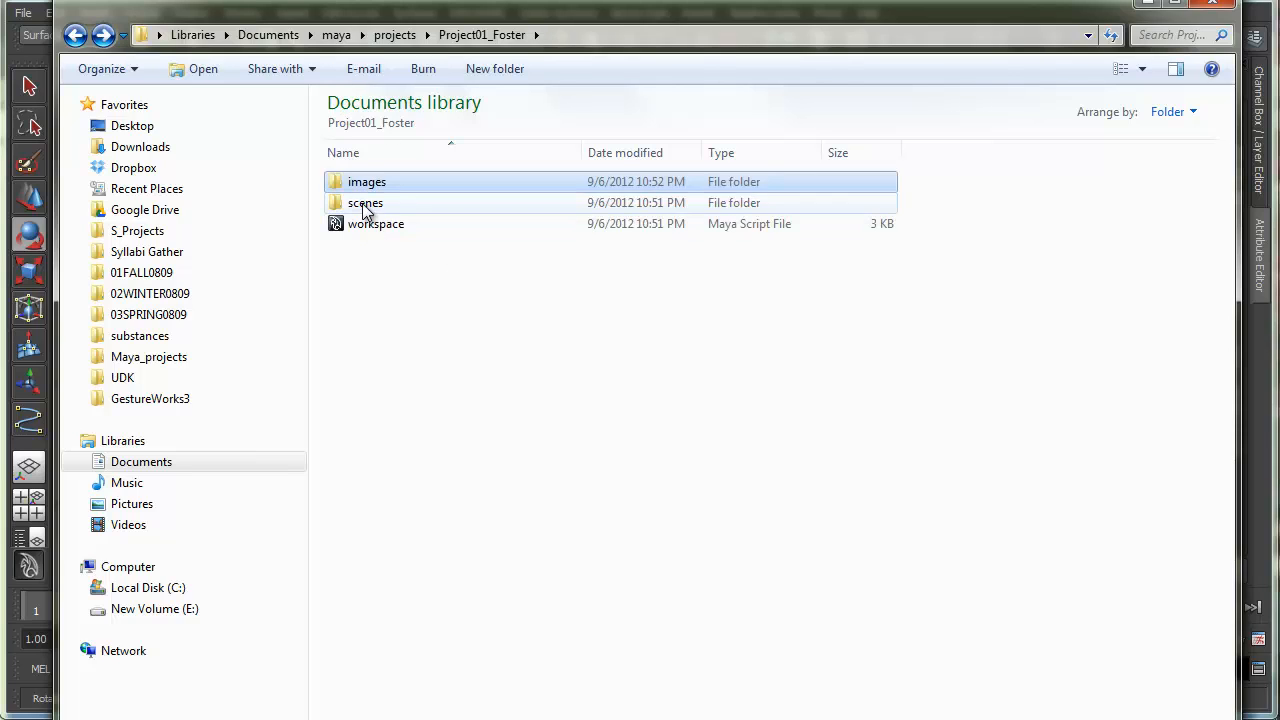
double_click(372, 205)
key(BackSpace)
Return to the projects folder and compress the Project01 folder into a zip archive, keeping the folder's name.
key(BackSpace)
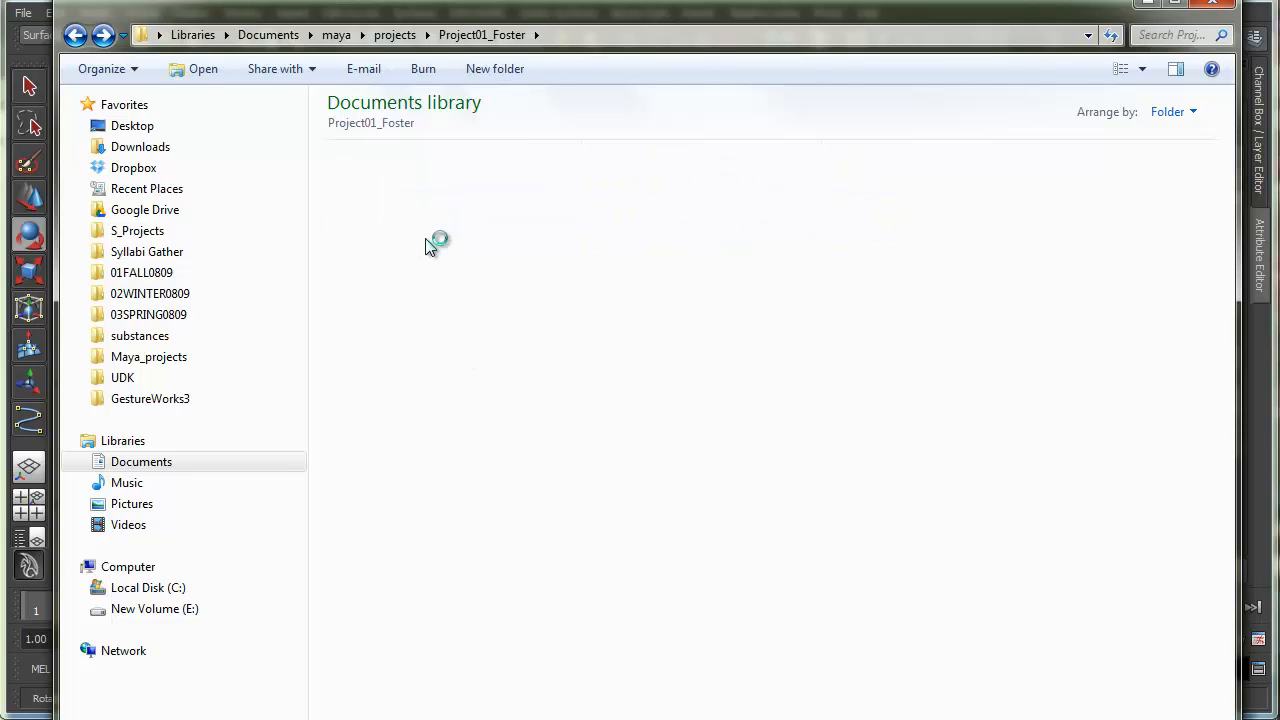
right_click(380, 286)
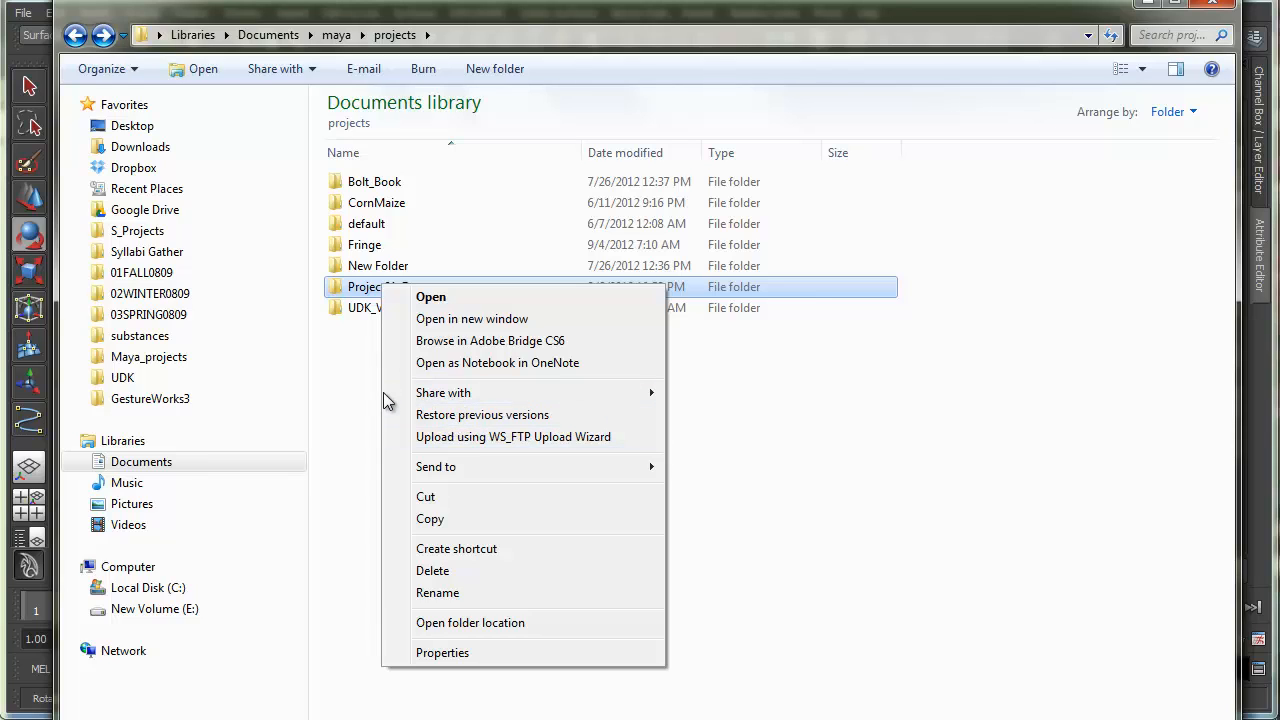
mouse_move(426, 487)
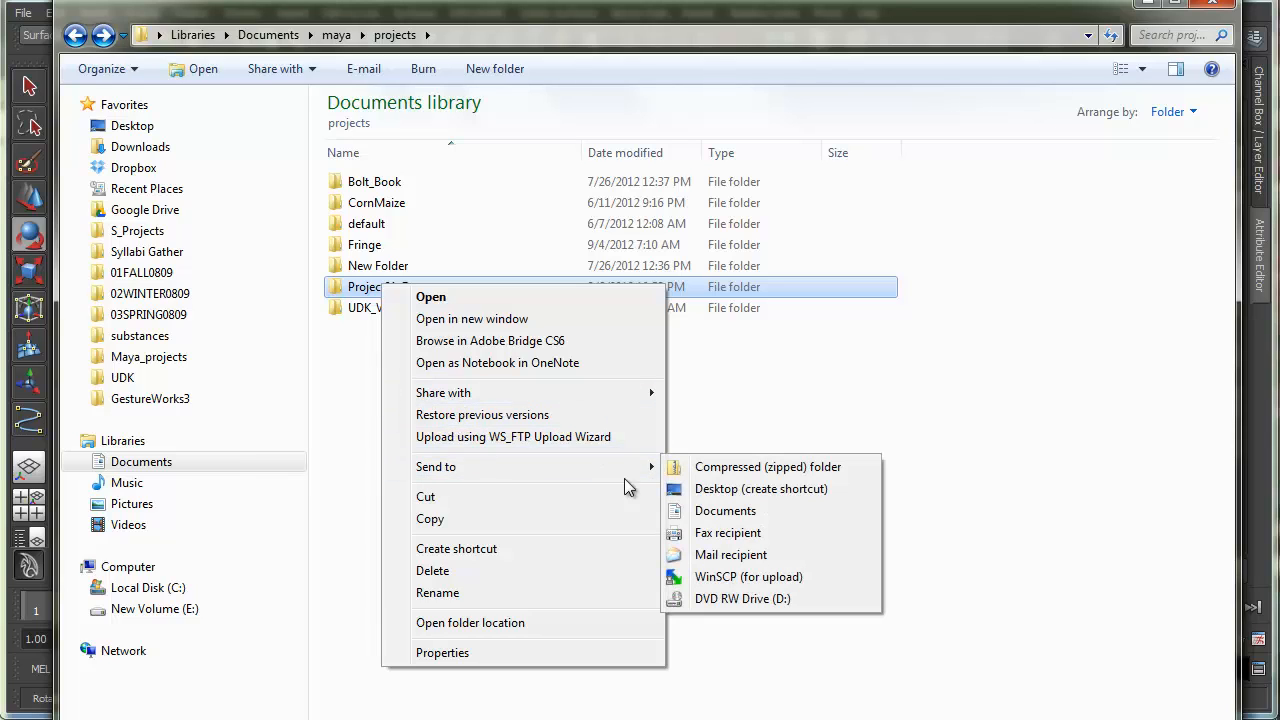
click(711, 472)
click(372, 400)
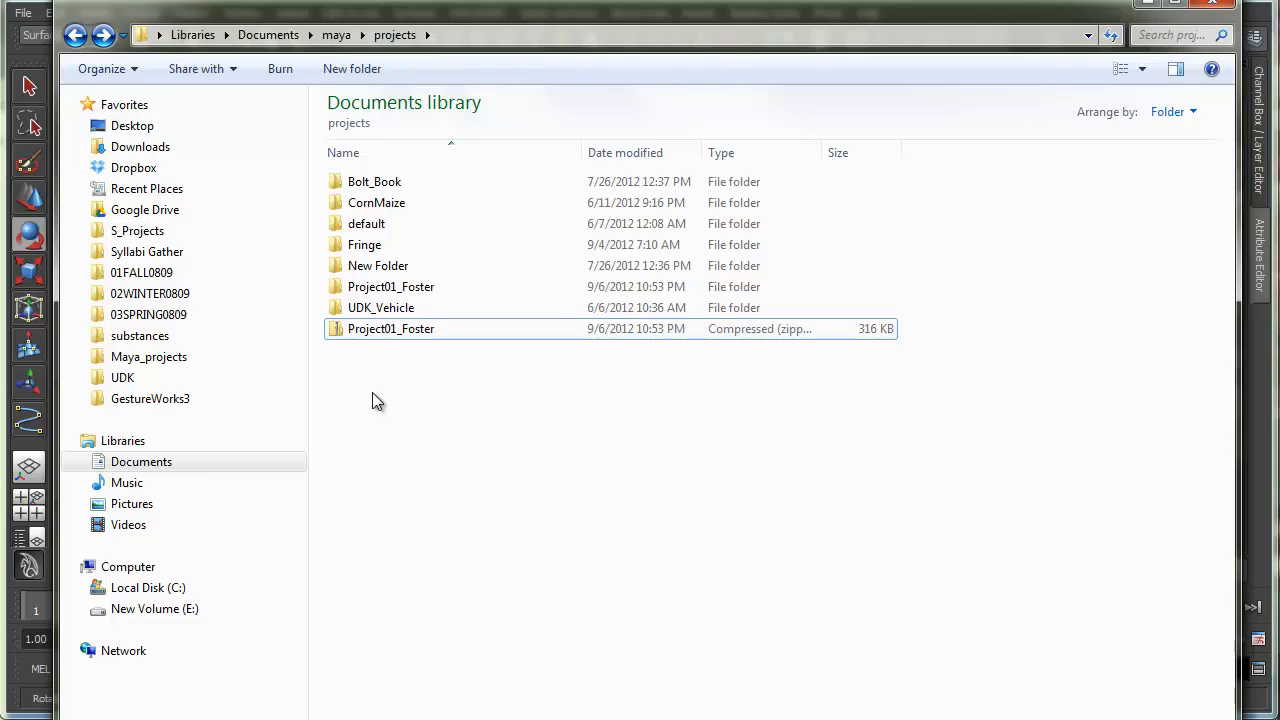